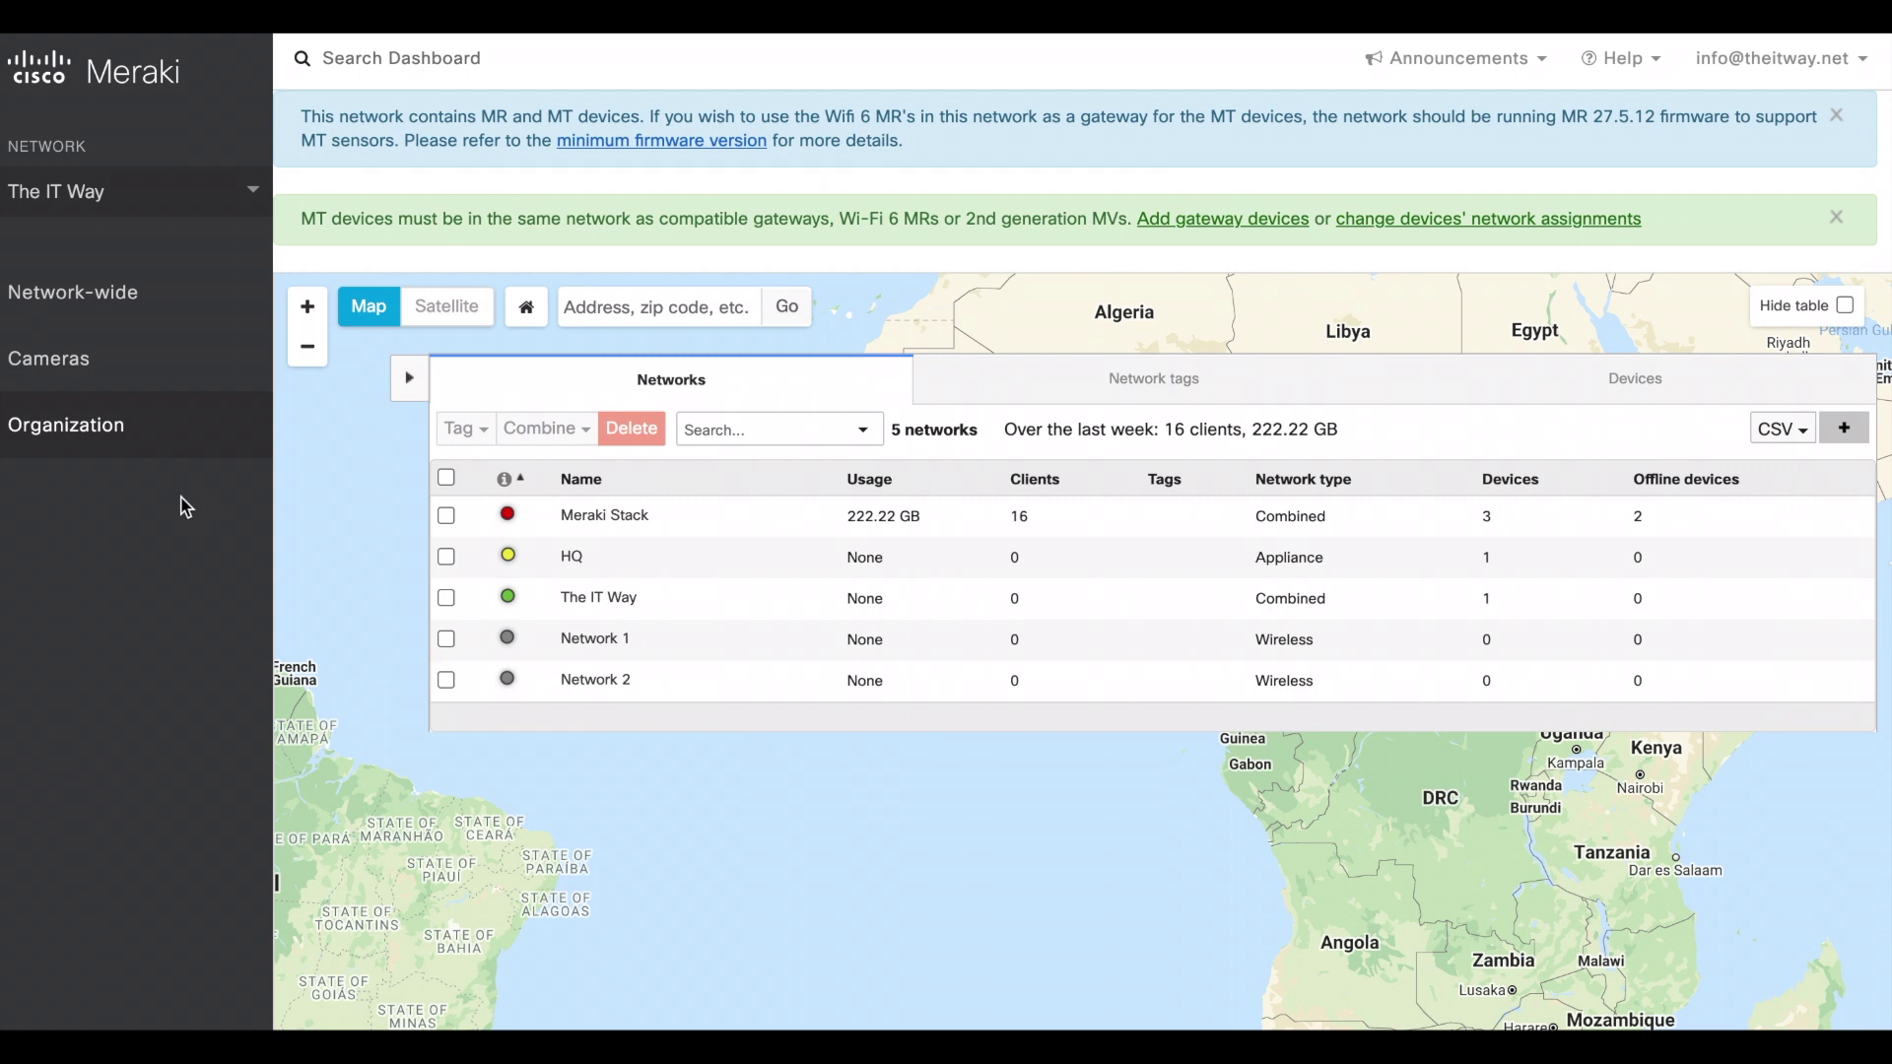
# - Filter the organization inventory by 'MT', select the MT12 sensor and open its Actions menu
pyautogui.moveTo(153, 444)
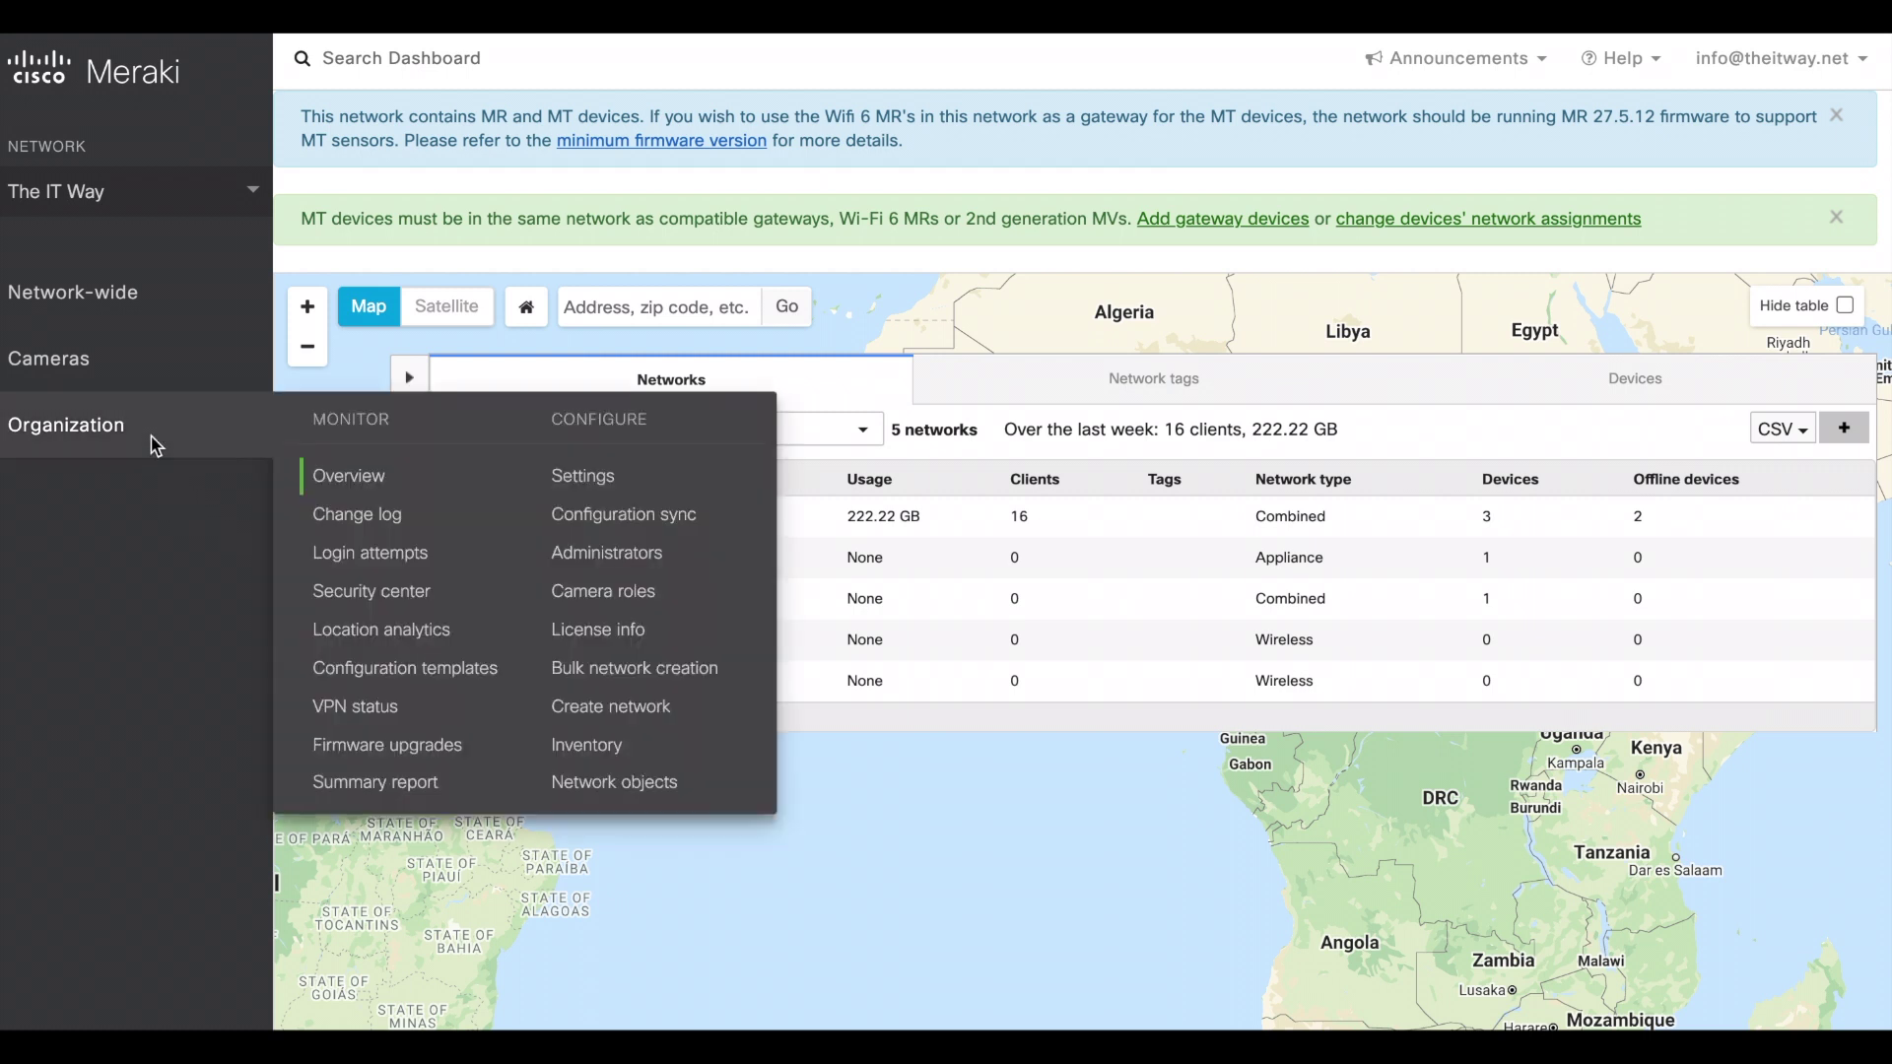
pyautogui.click(596, 751)
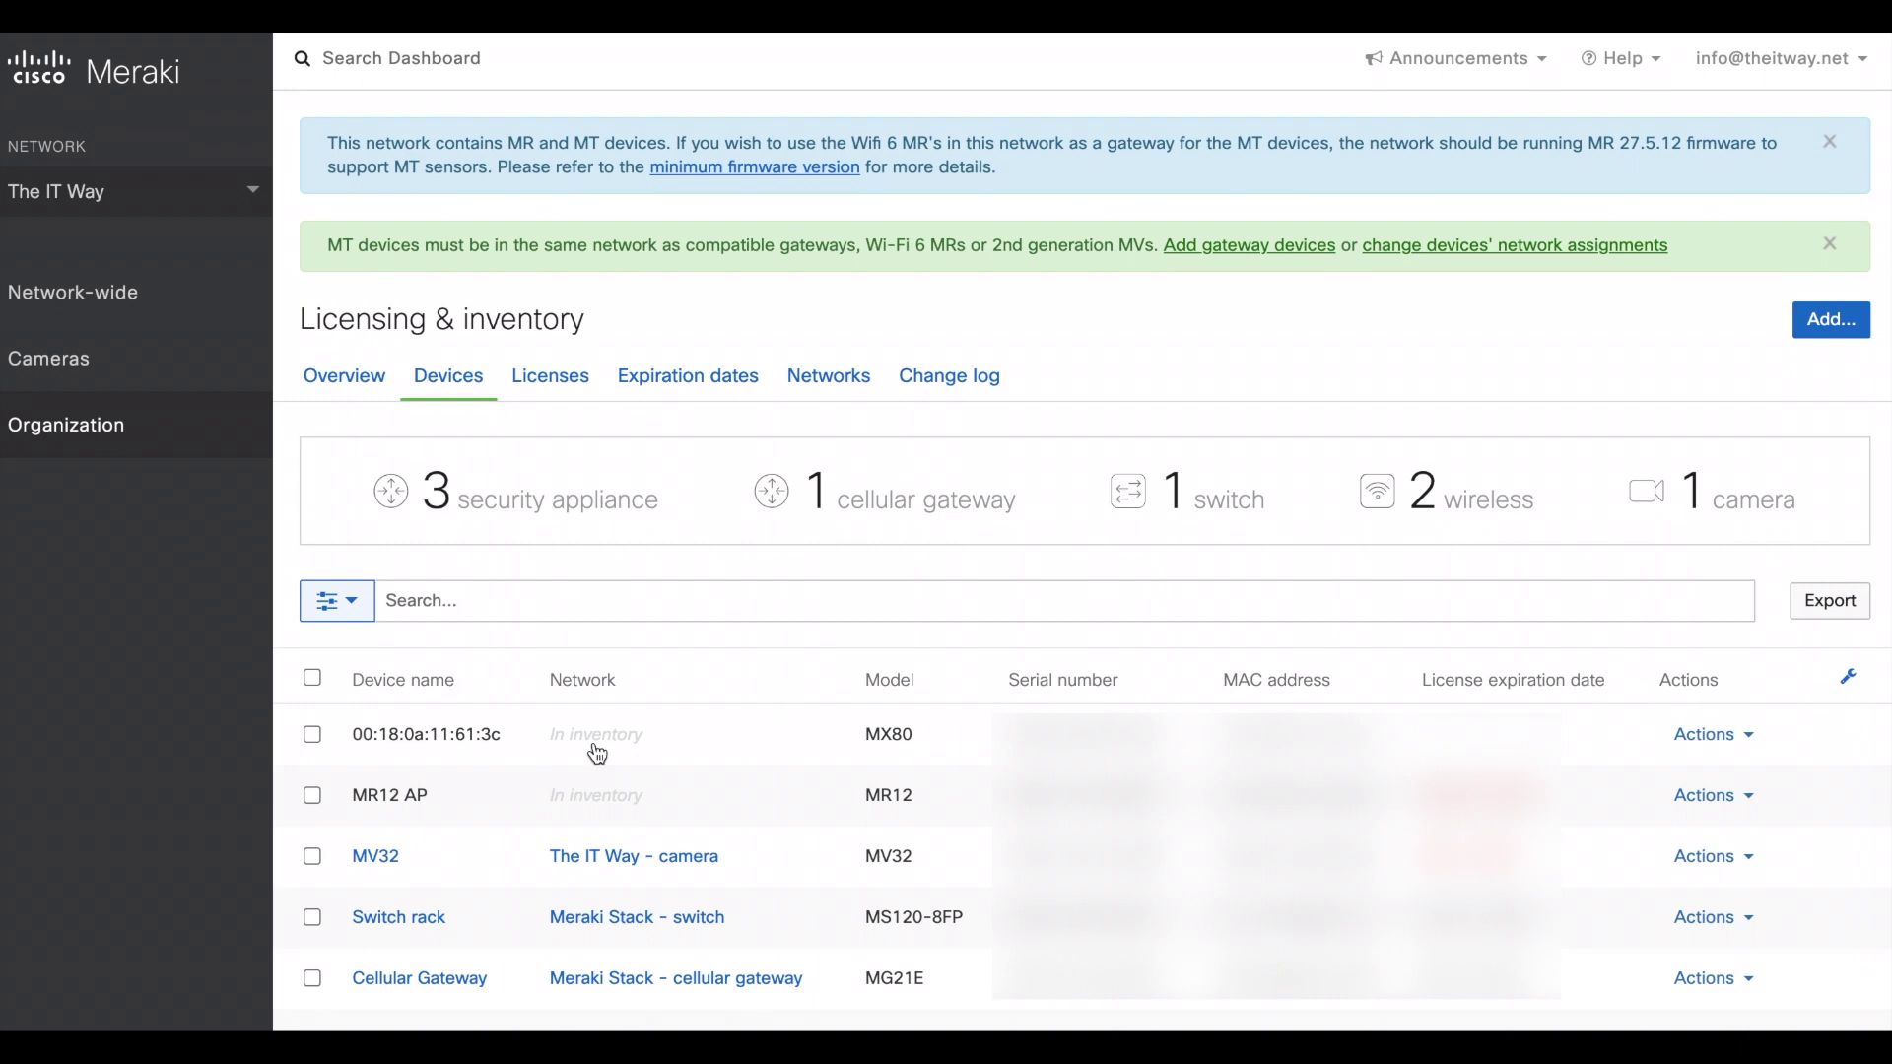
pyautogui.click(649, 604)
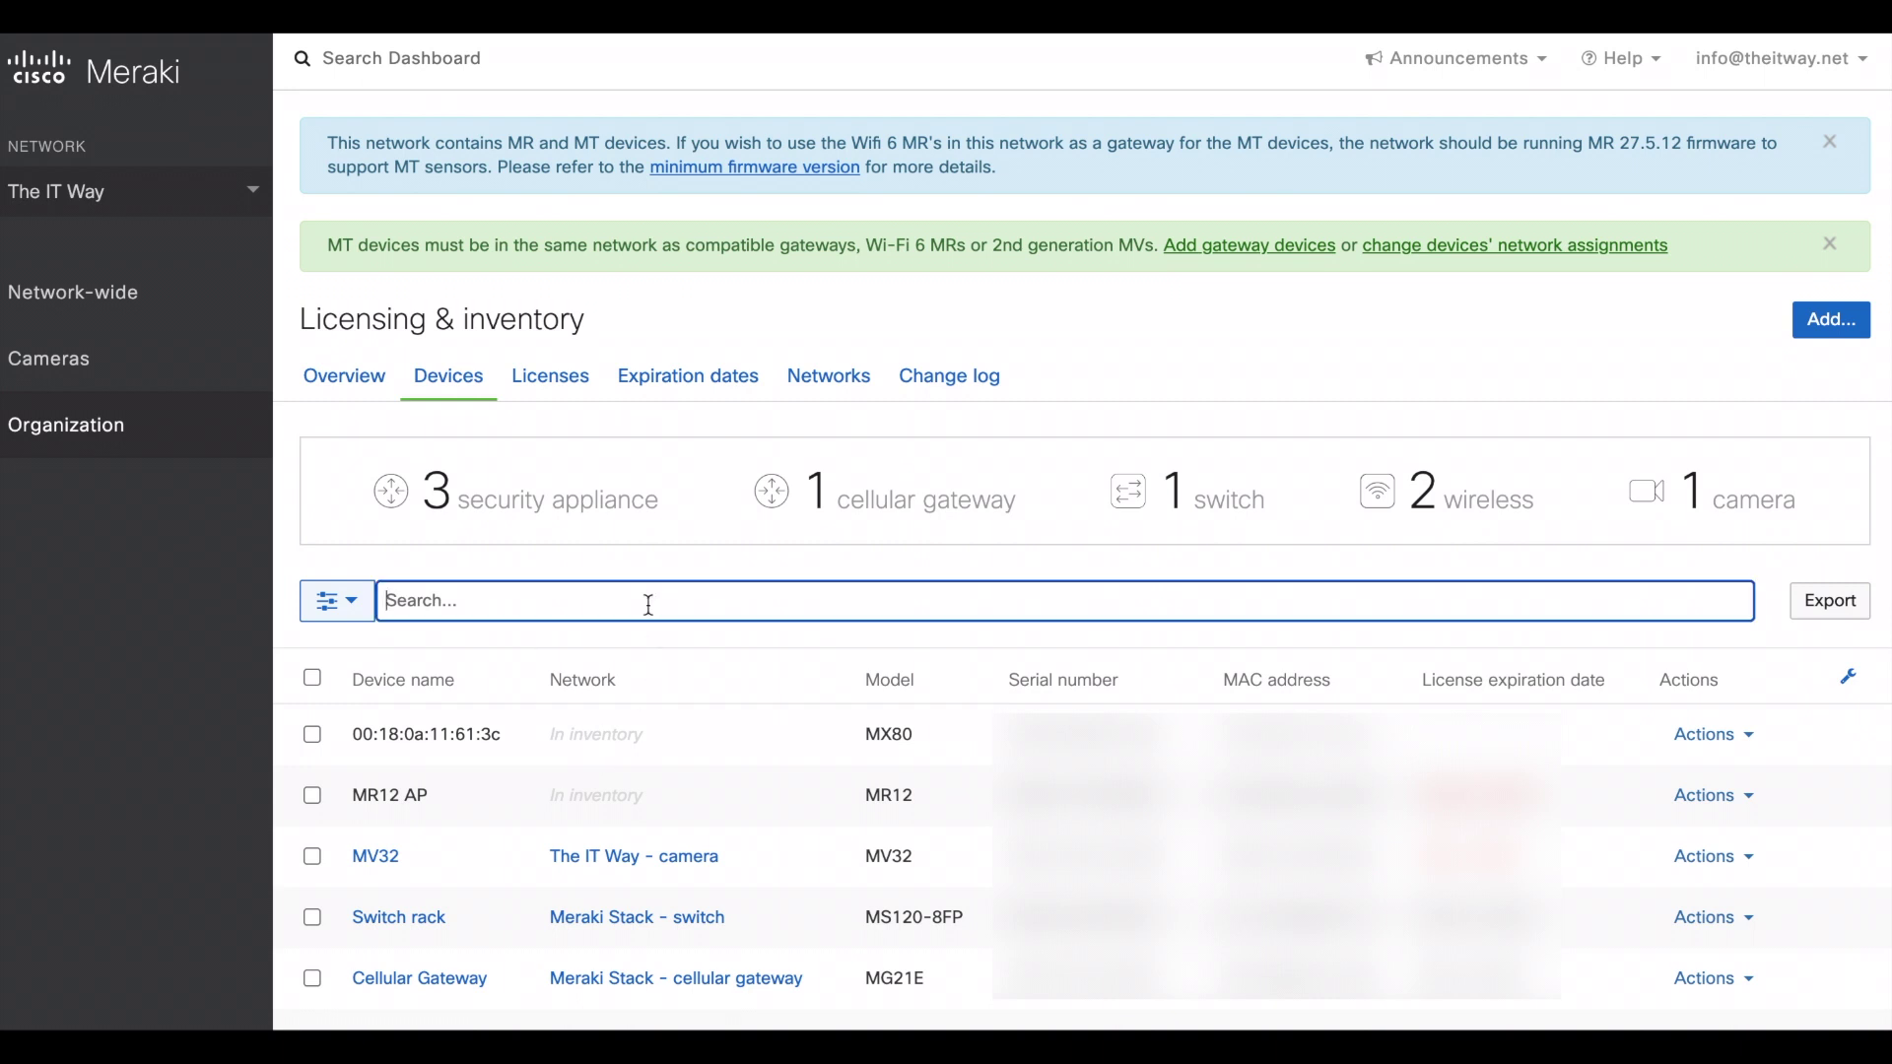
pyautogui.write('MT')
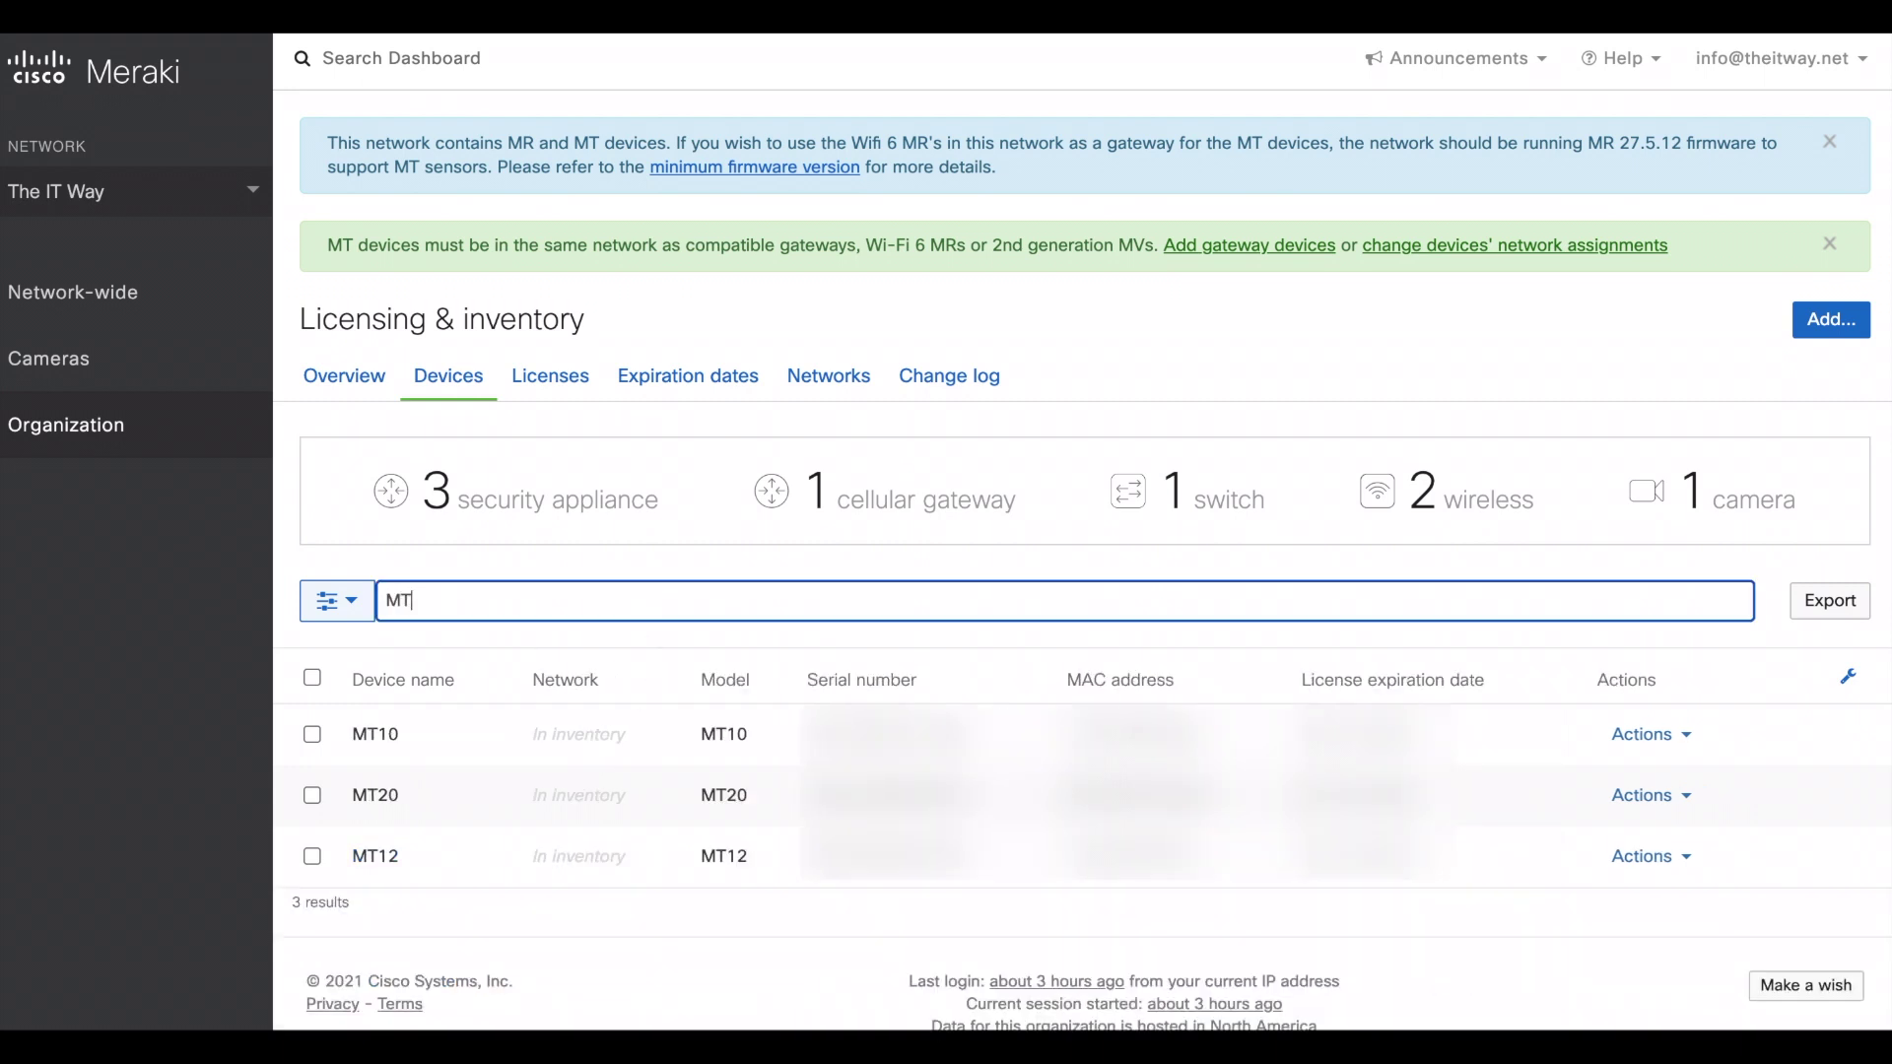
pyautogui.click(312, 856)
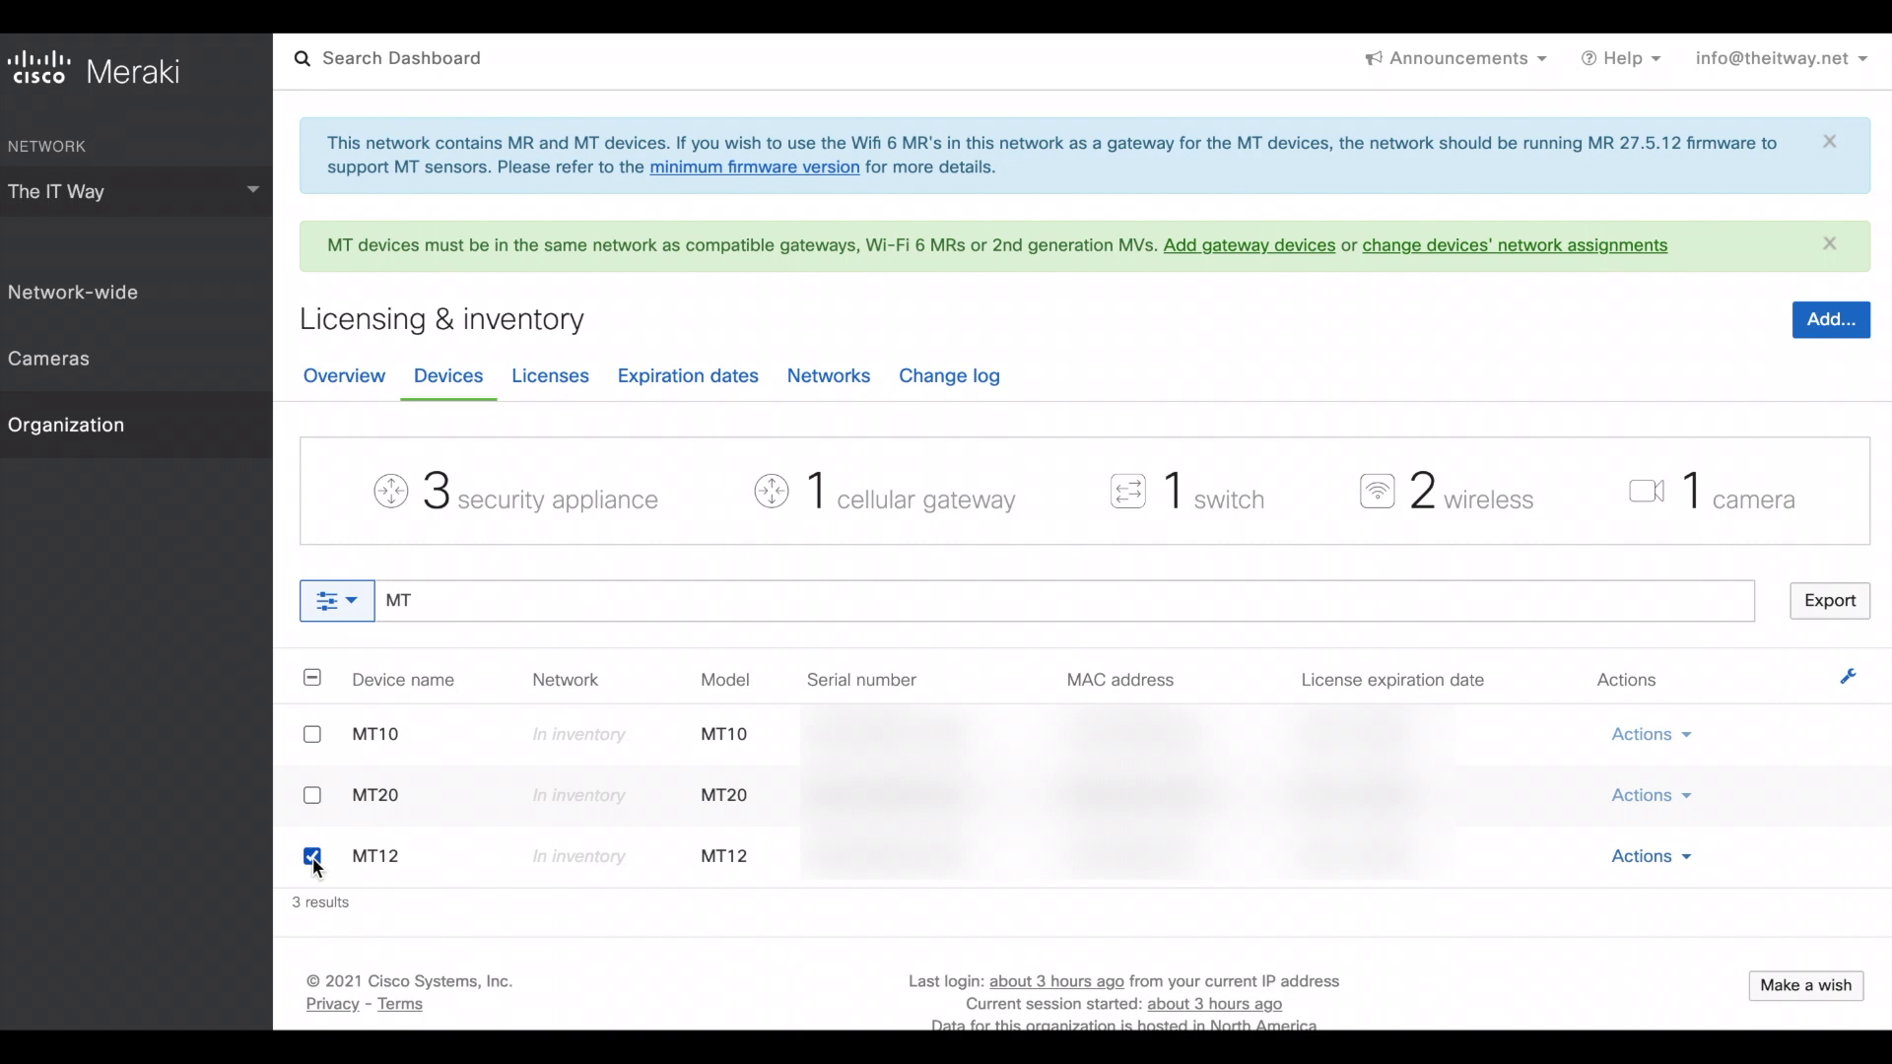
pyautogui.click(1651, 865)
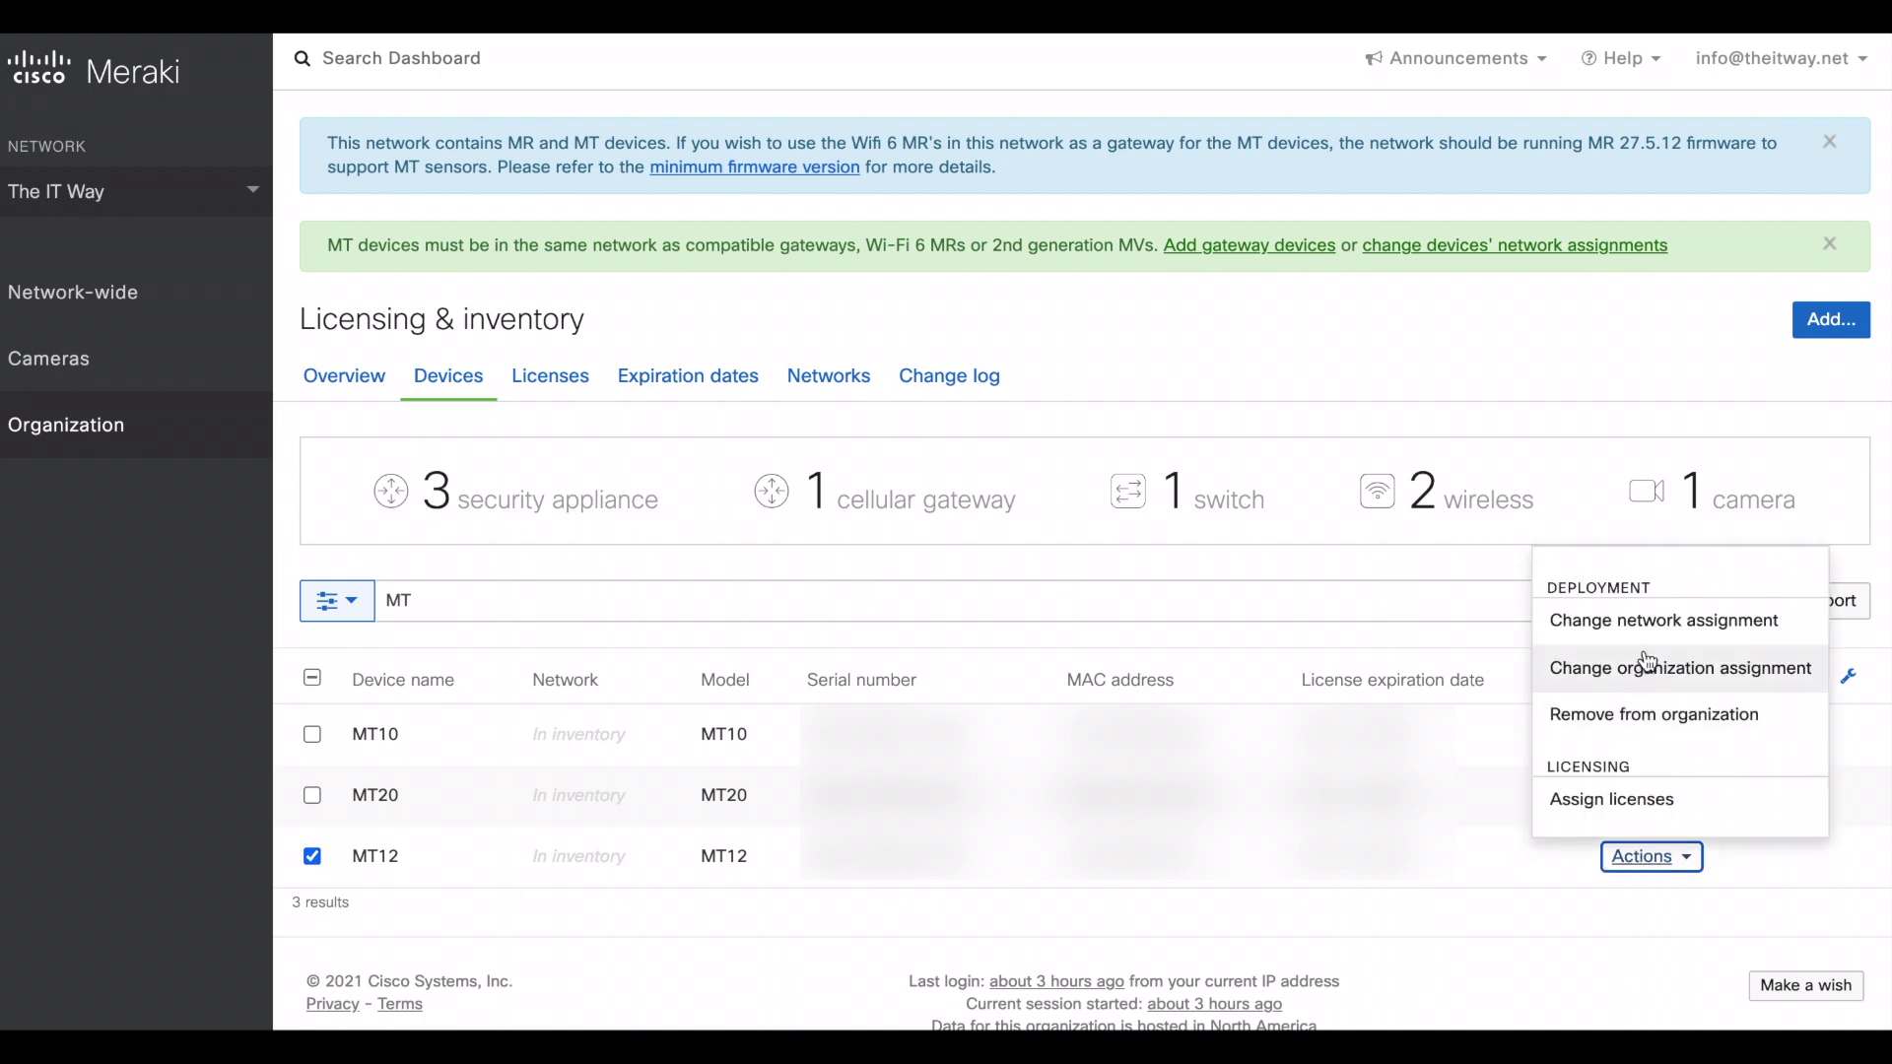
# - Change MT12's network assignment to The IT Way and confirm the move
pyautogui.click(1634, 626)
pyautogui.click(952, 373)
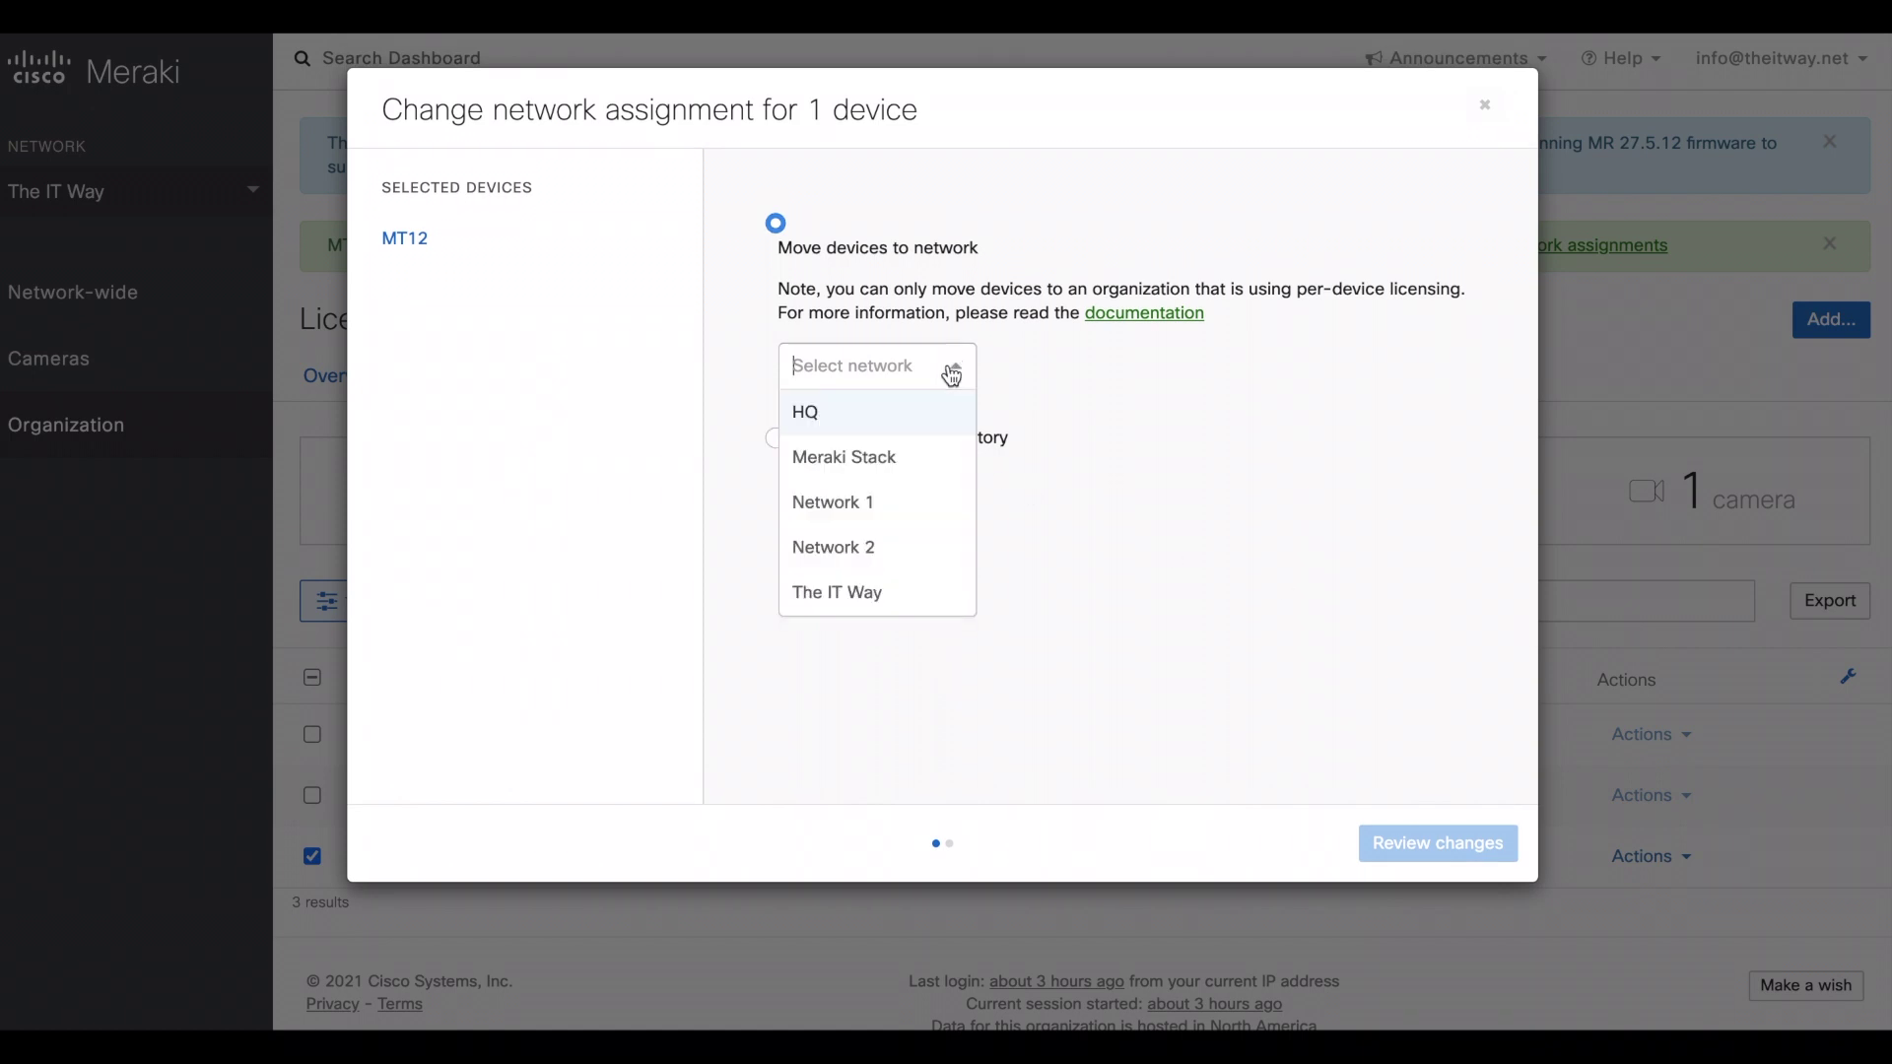
pyautogui.click(874, 595)
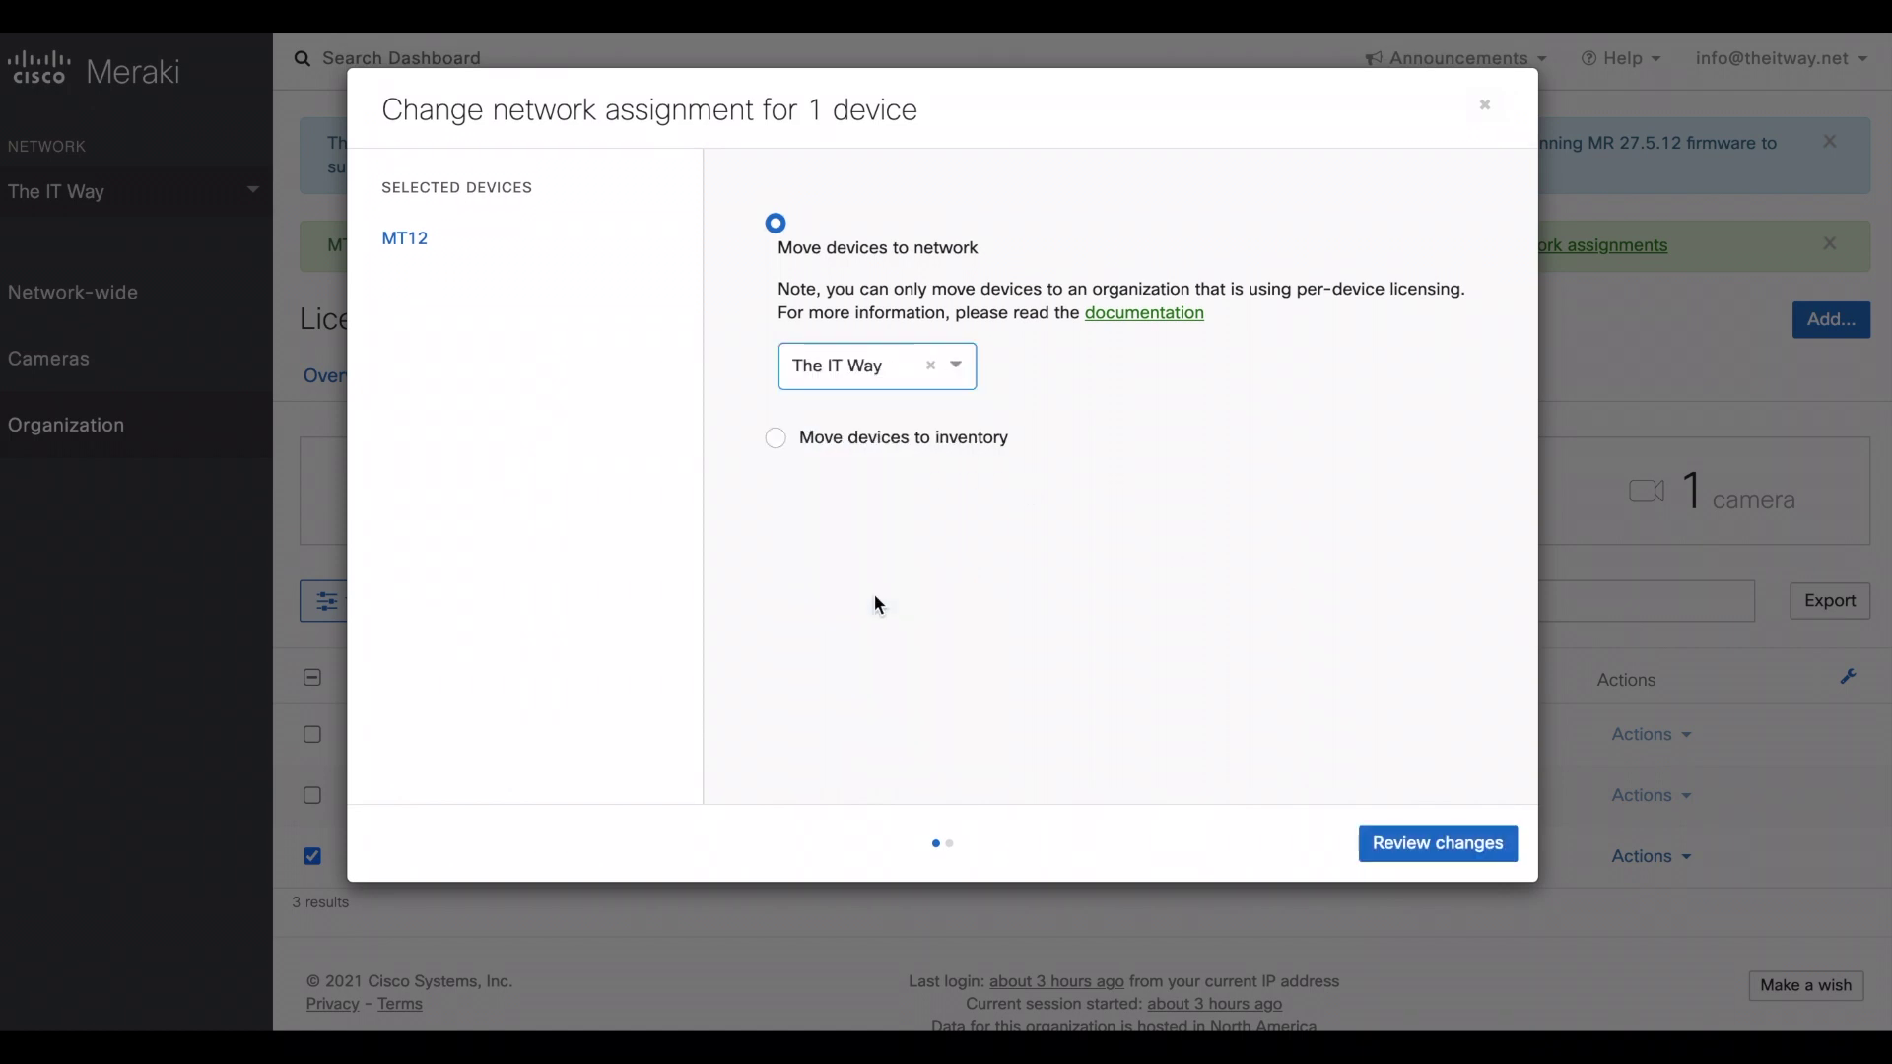
pyautogui.click(1443, 846)
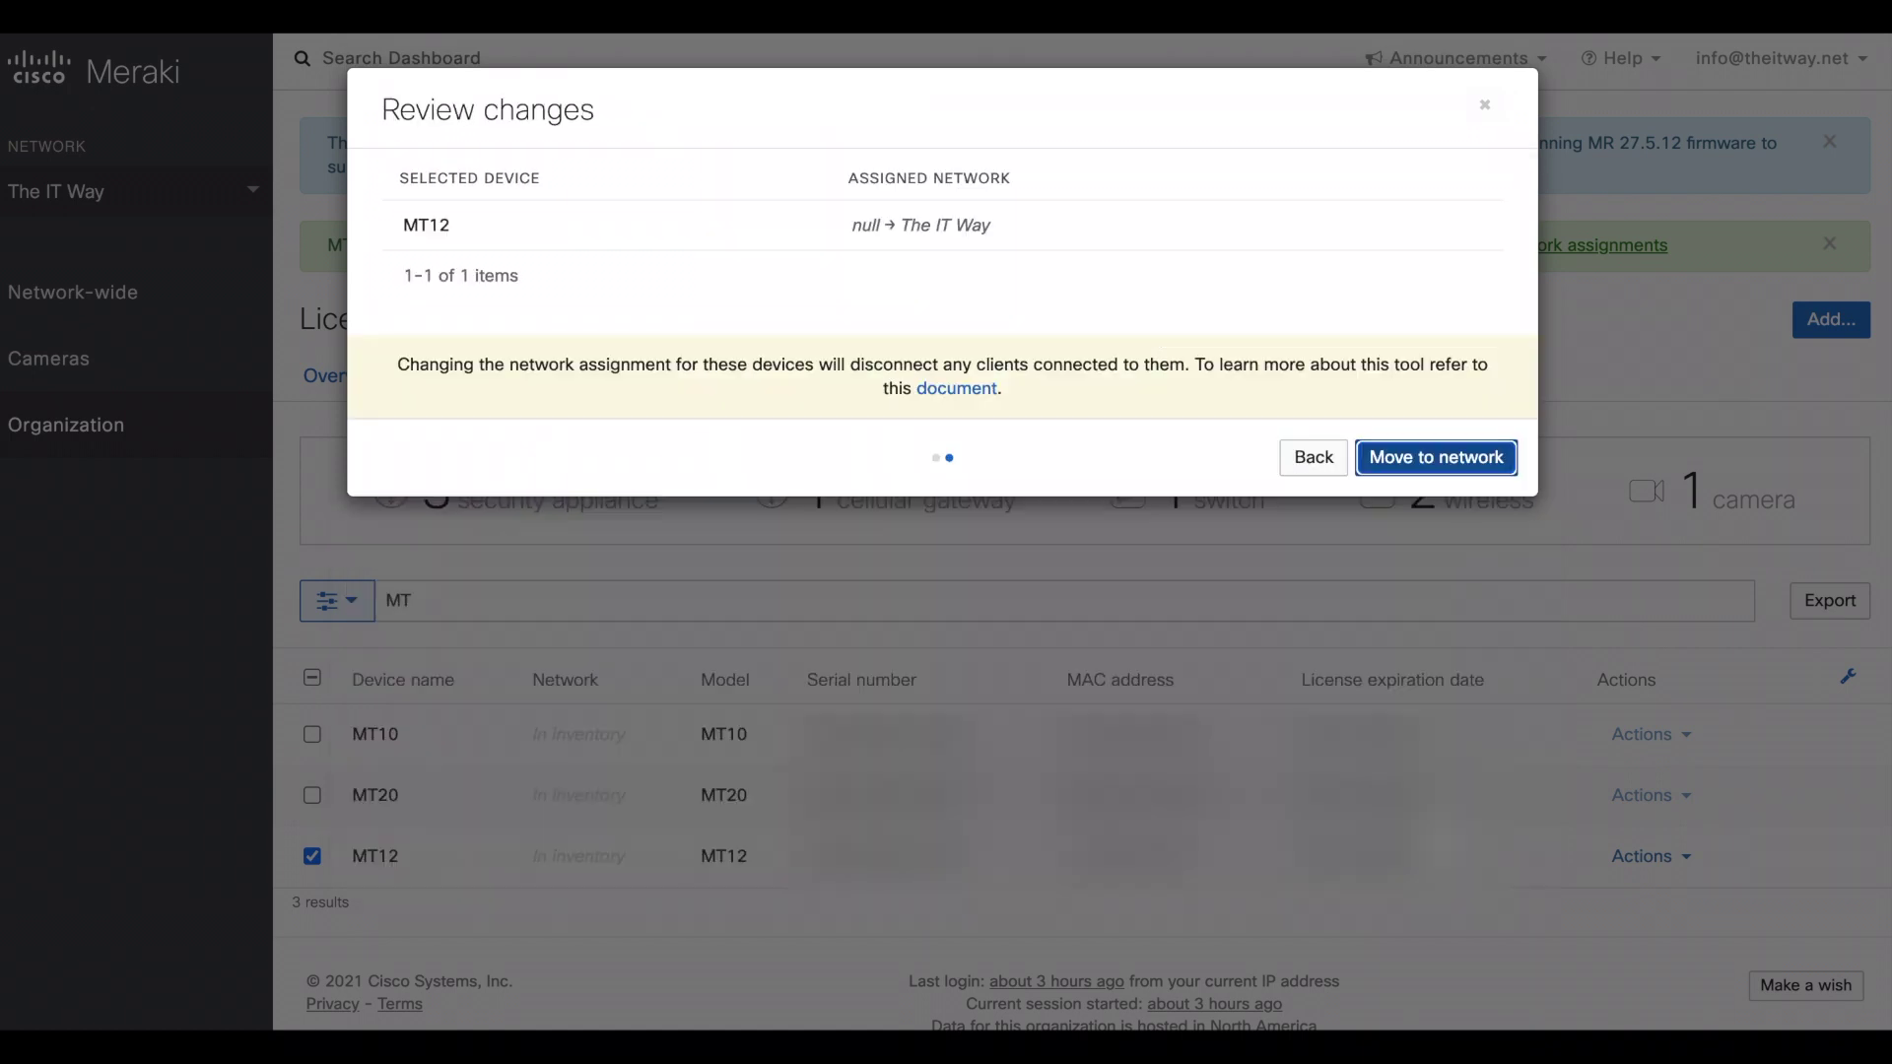
pyautogui.click(1409, 465)
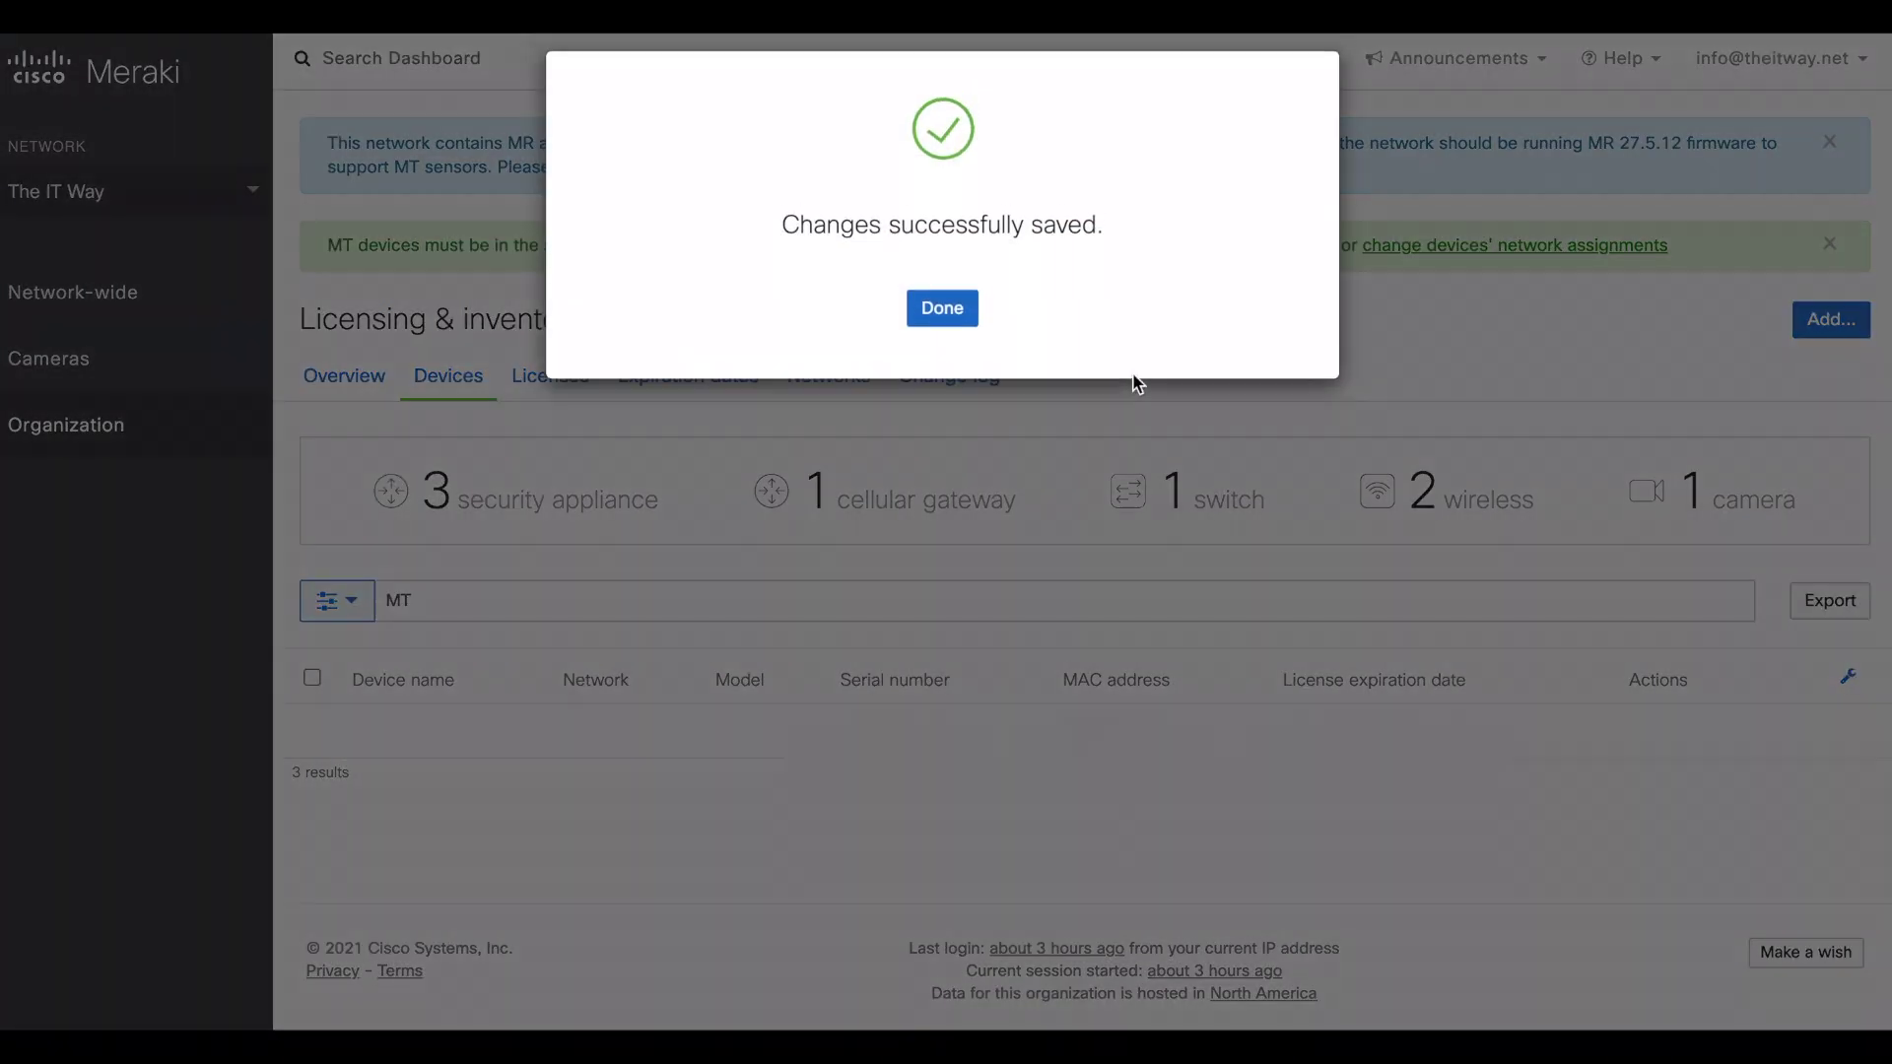
pyautogui.click(946, 315)
pyautogui.moveTo(88, 424)
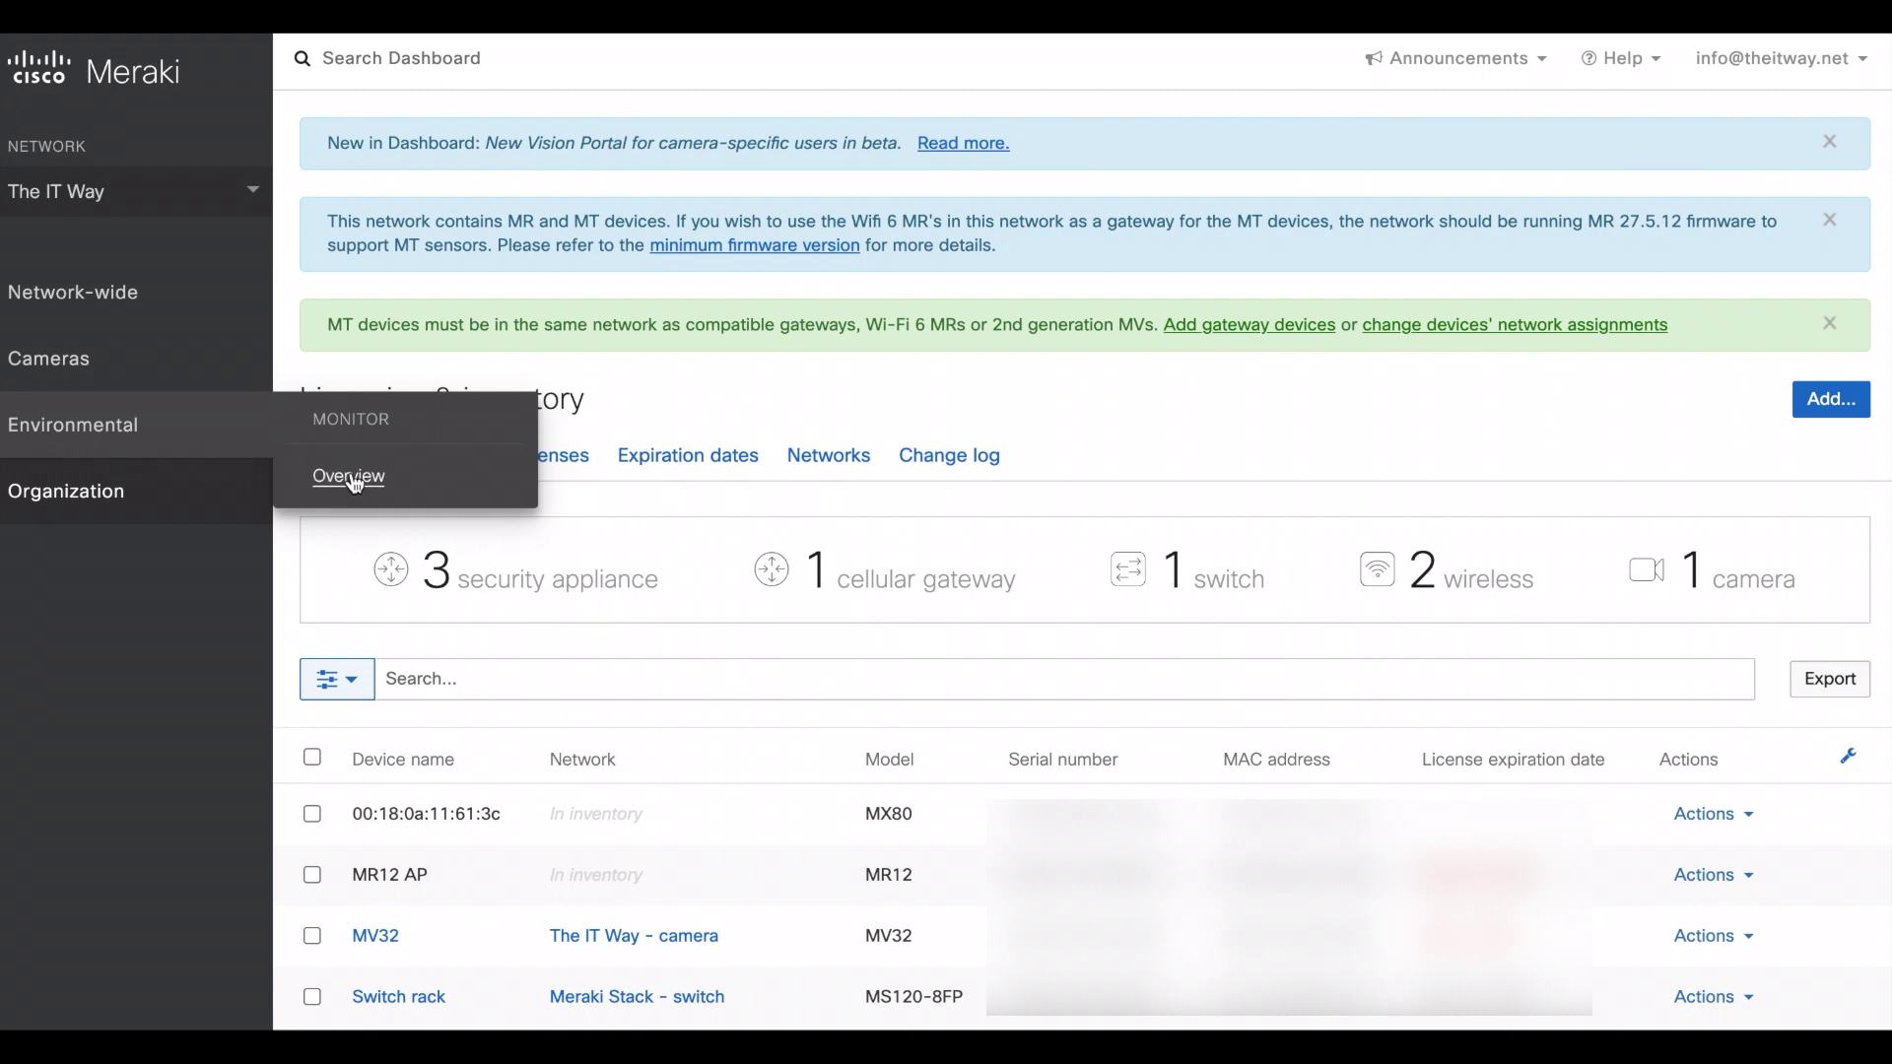
# - Review the Environmental overview, highlighting the Wi-Fi 6 gateway and MR 27.5.12 firmware requirements
pyautogui.click(353, 487)
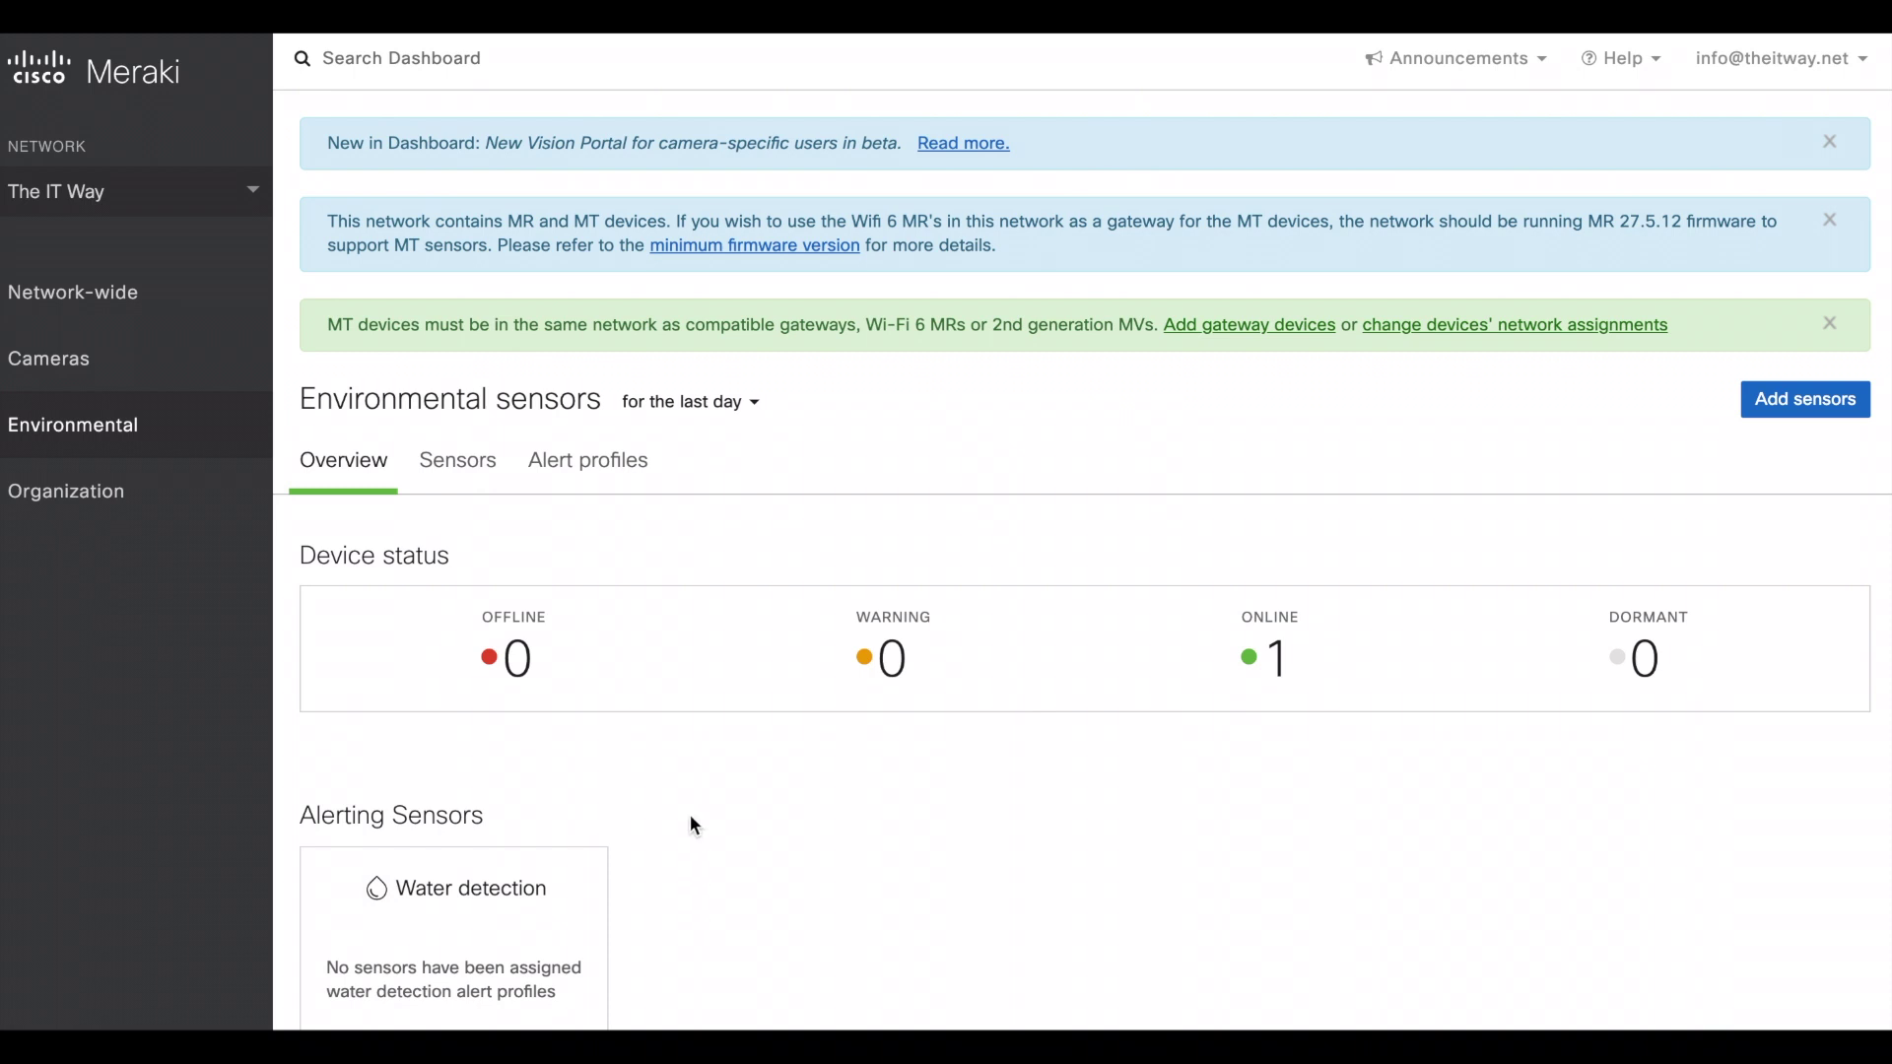
pyautogui.scroll(-1, 690, 824)
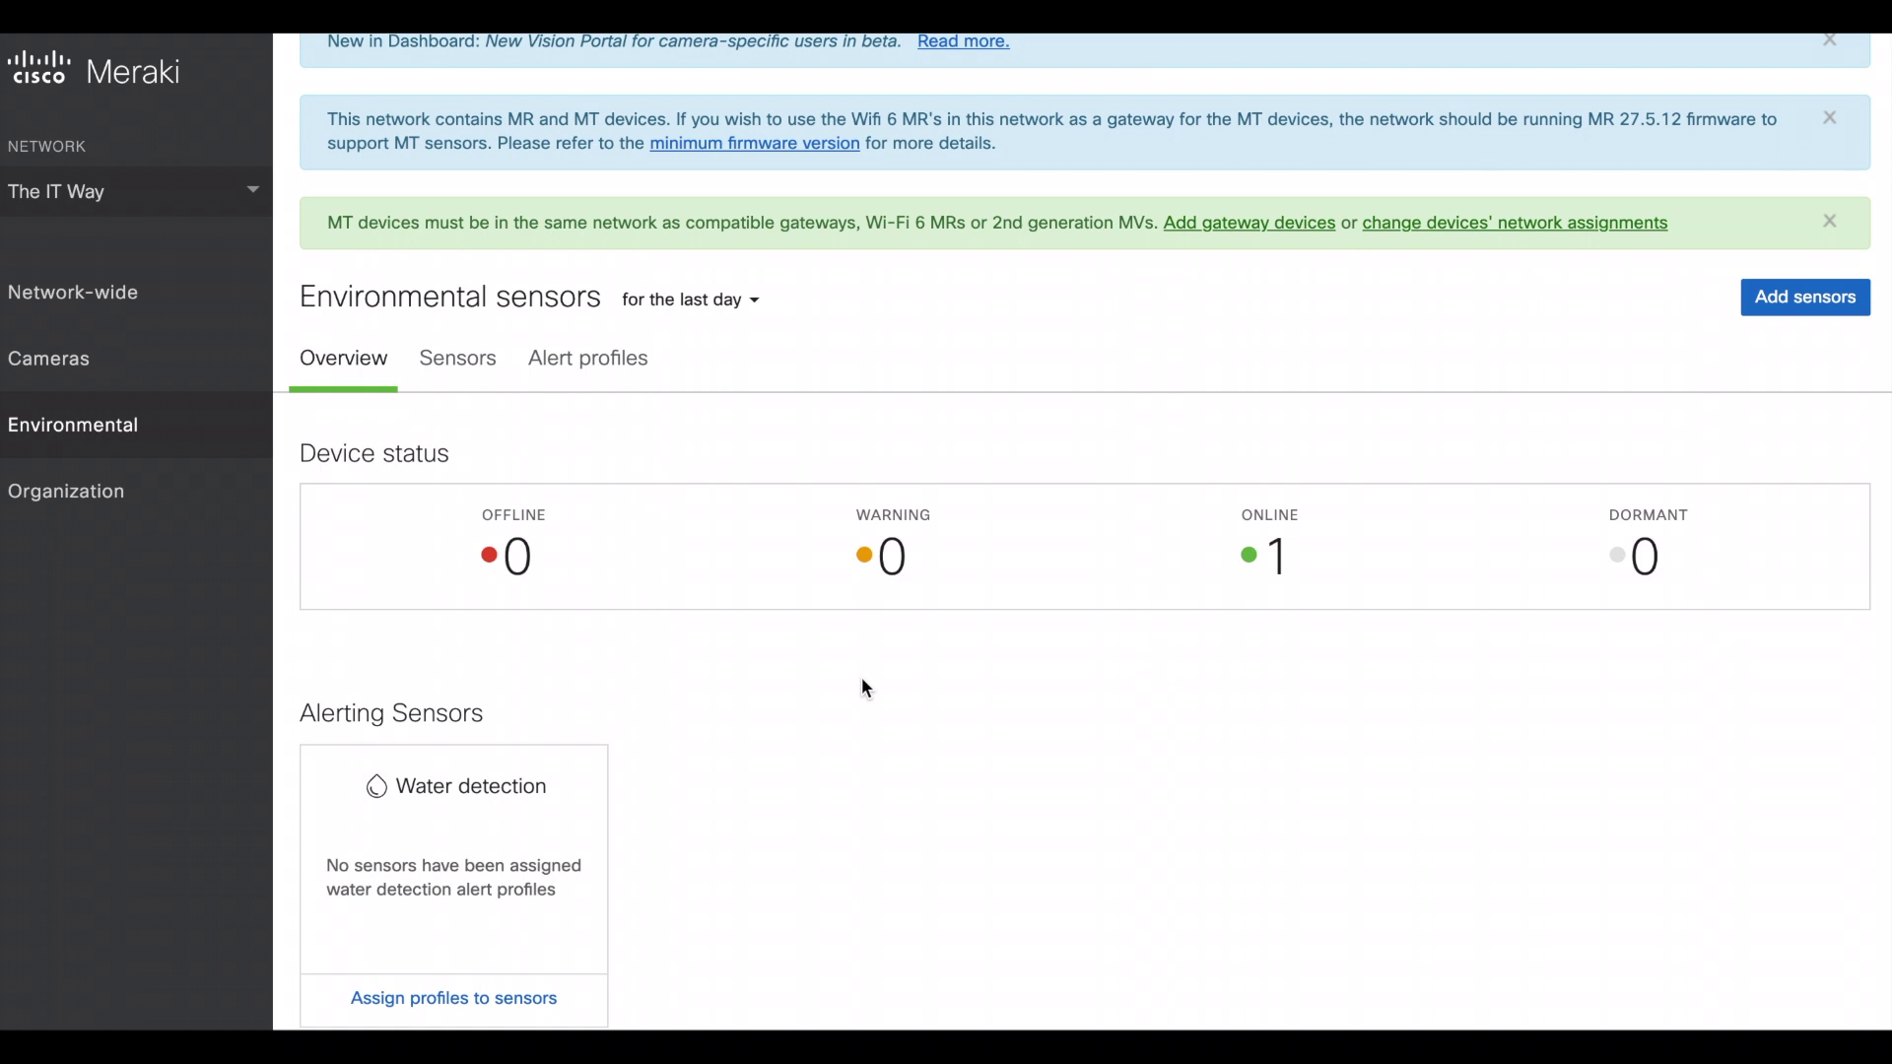
pyautogui.scroll(-2, 631, 714)
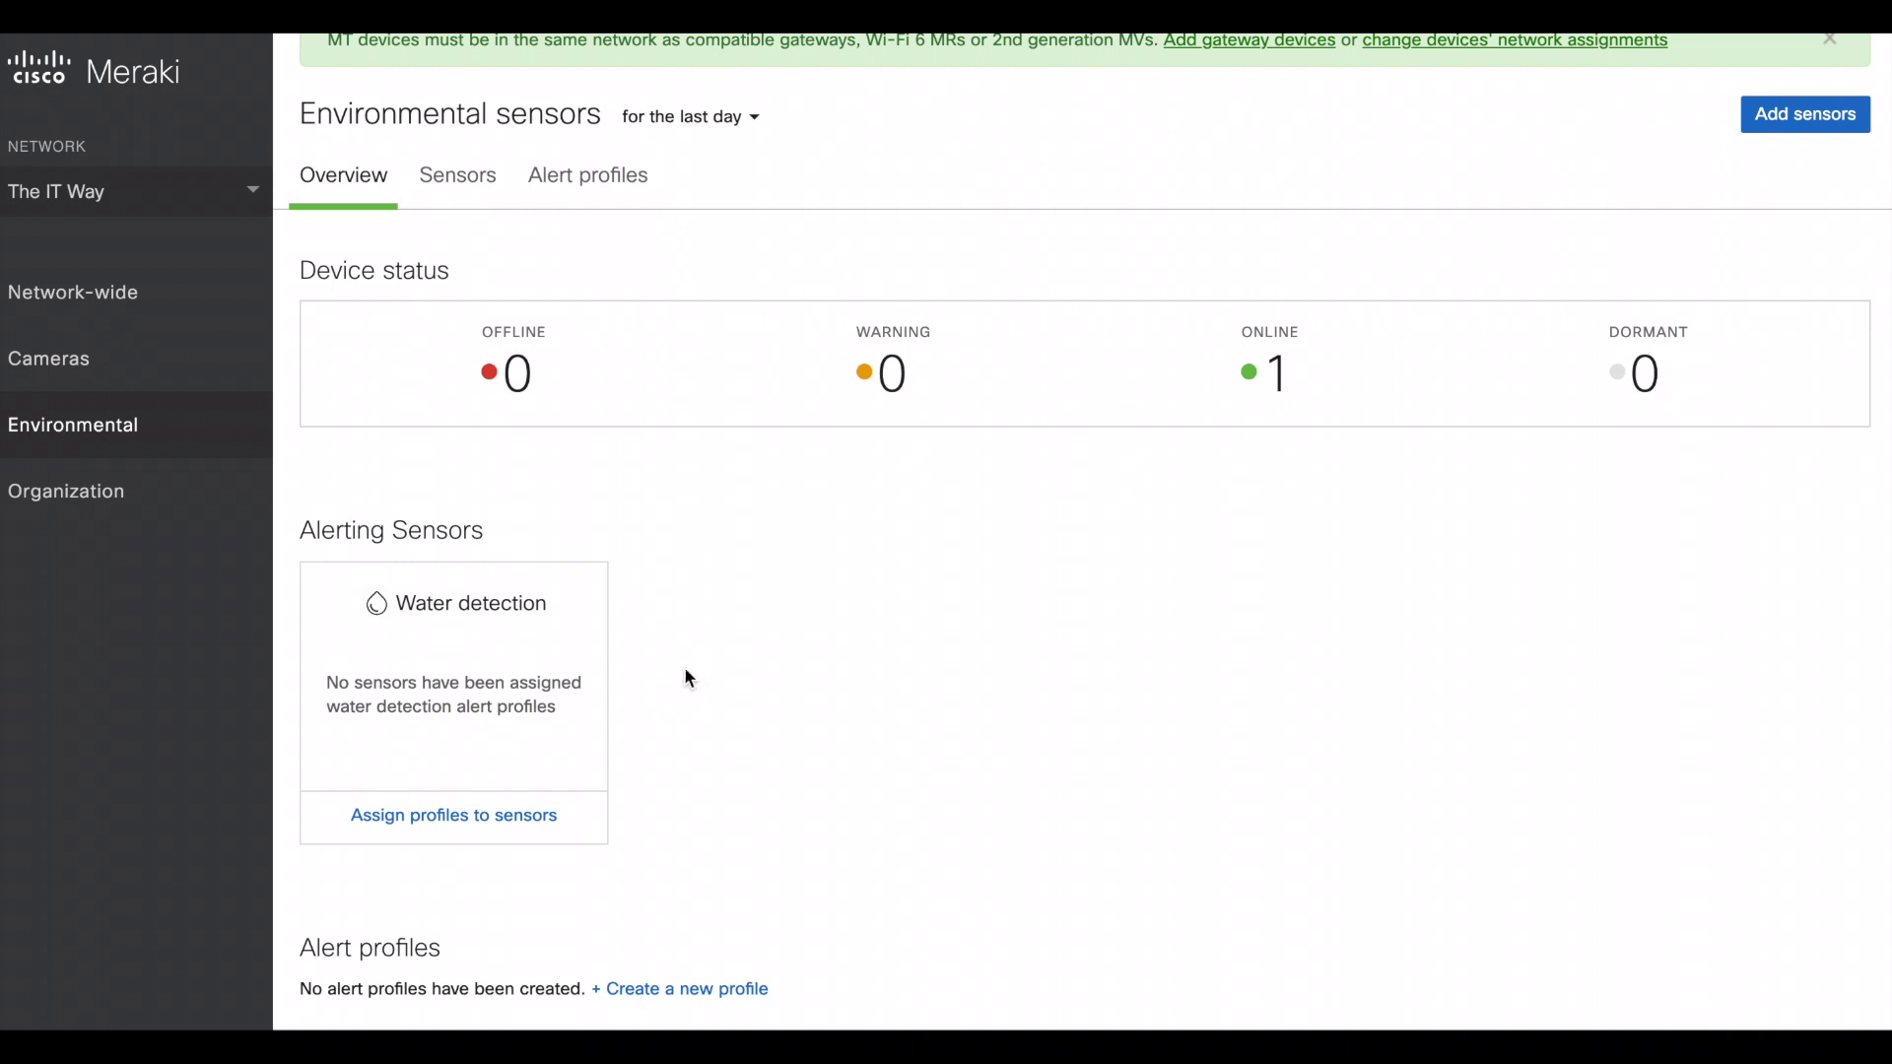
pyautogui.scroll(-1, 887, 641)
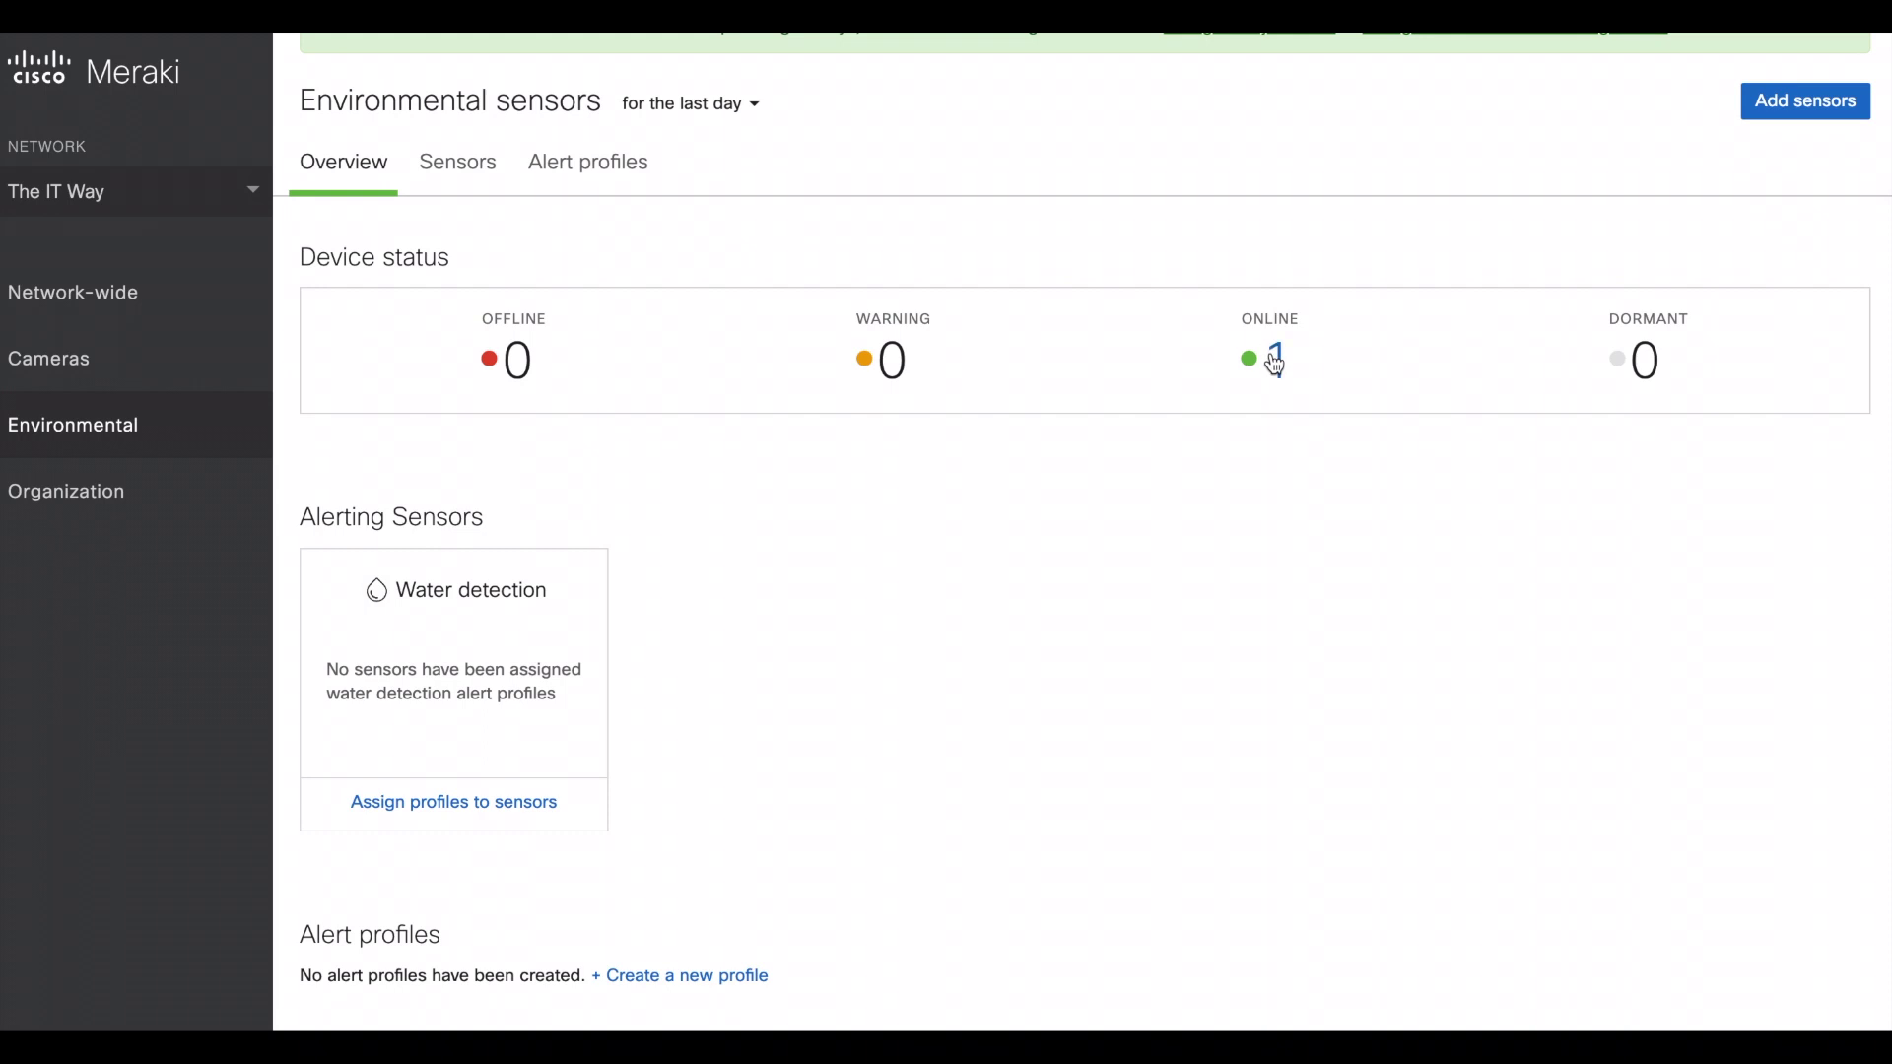
pyautogui.scroll(2, 594, 525)
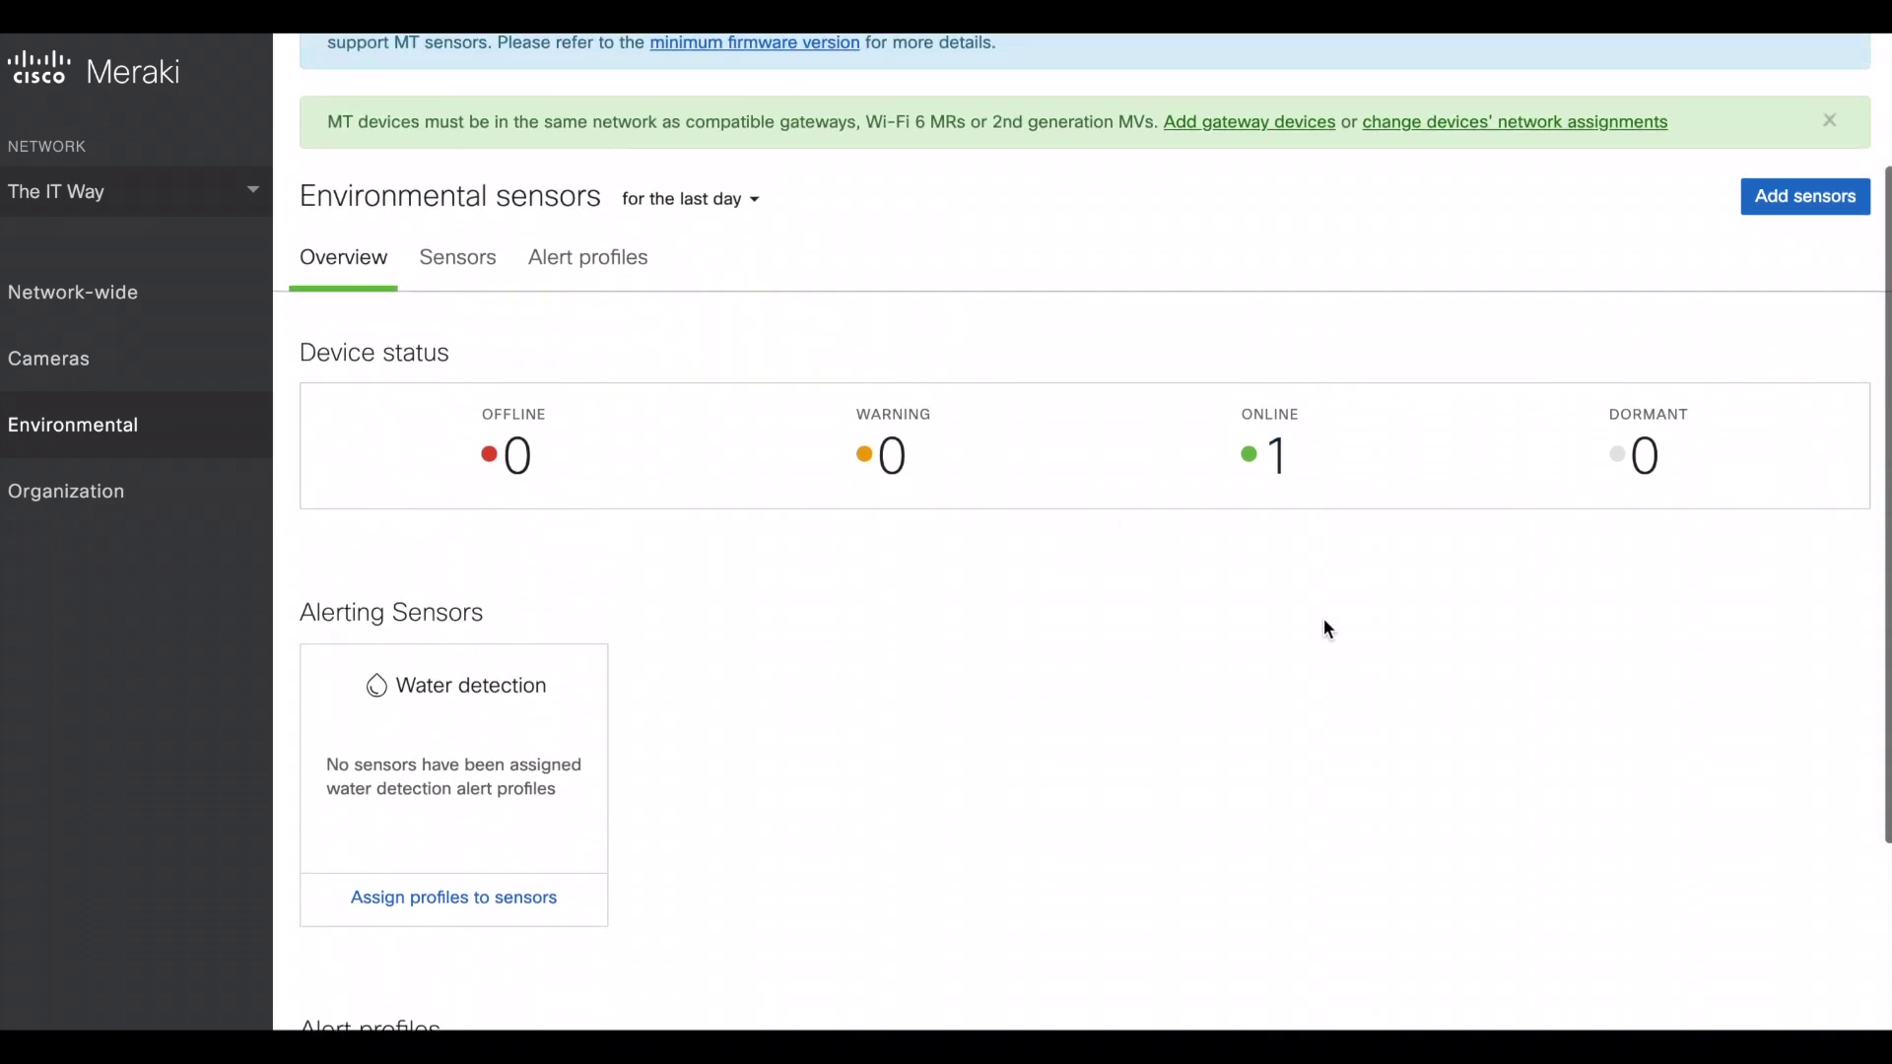
pyautogui.scroll(4, 987, 555)
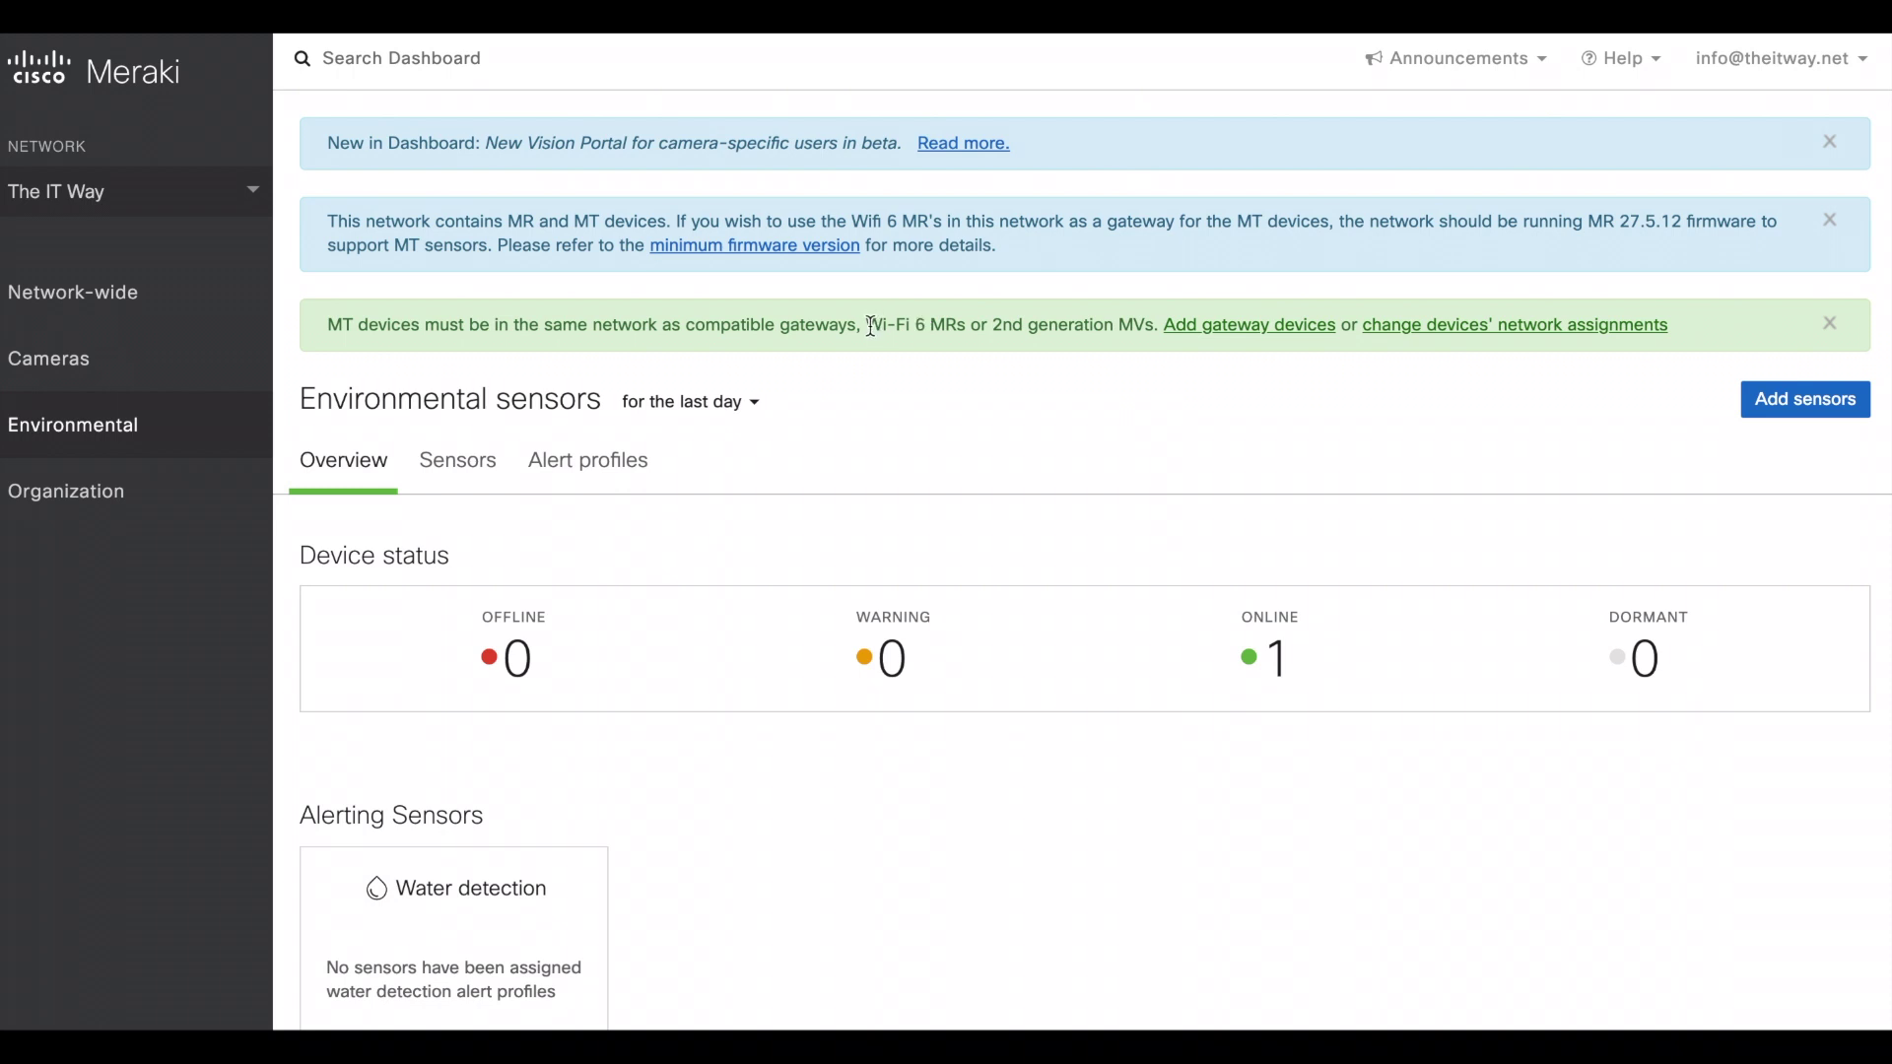
pyautogui.moveTo(868, 326); pyautogui.dragTo(1151, 329)
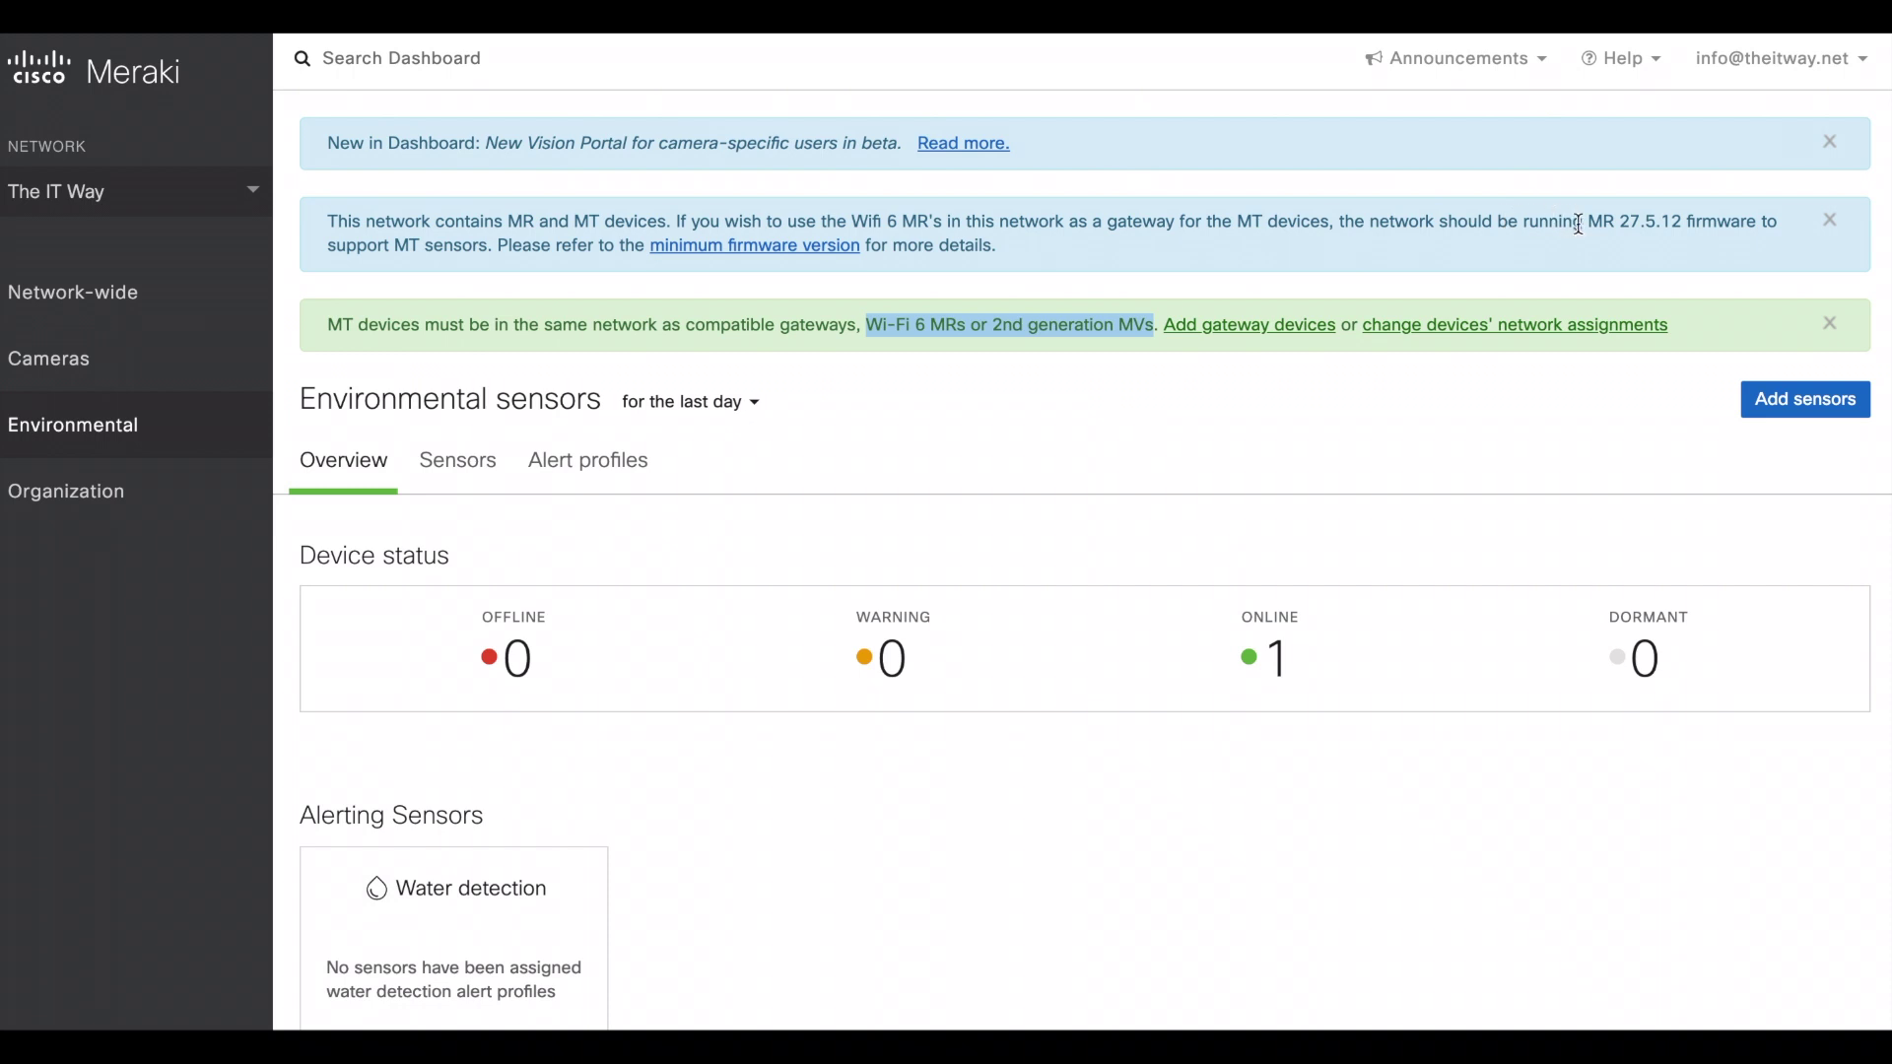
pyautogui.moveTo(1588, 224); pyautogui.dragTo(1747, 225)
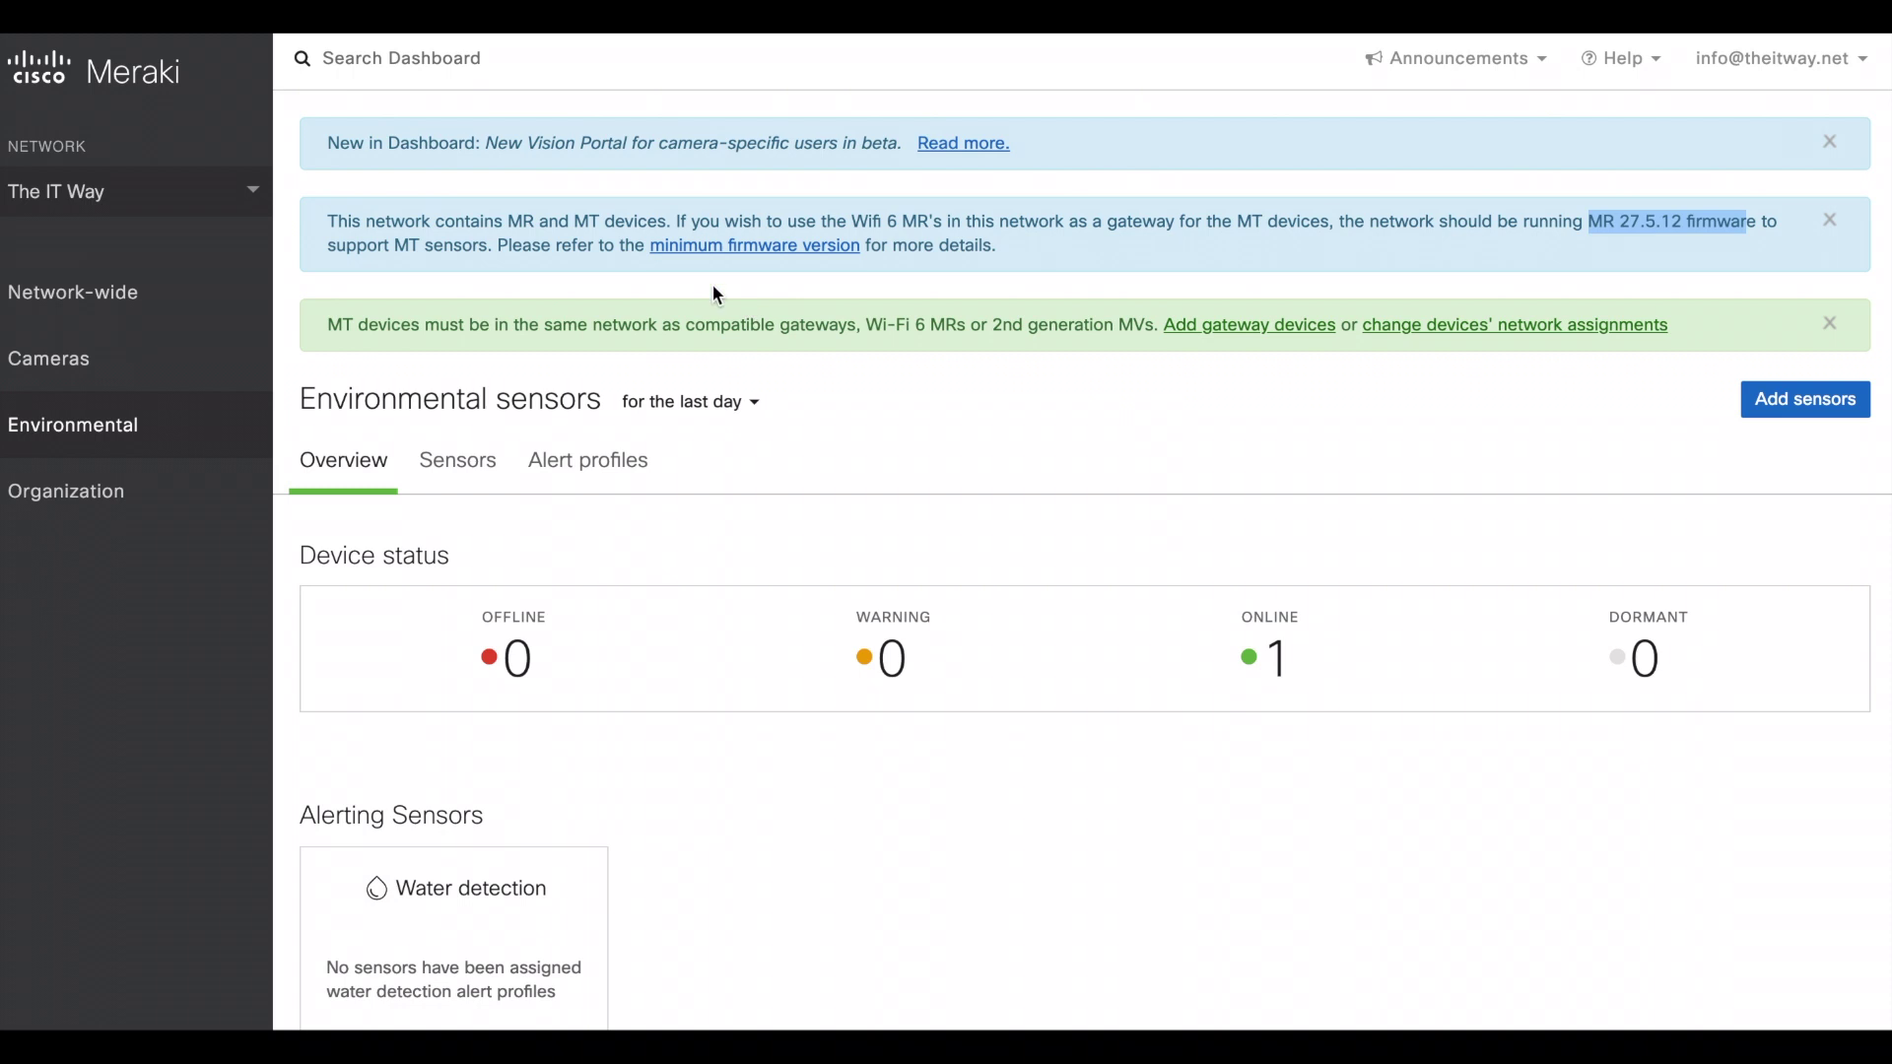
# - Open the minimum firmware version documentation in a new tab at the compatible gateways list
pyautogui.rightClick(711, 248)
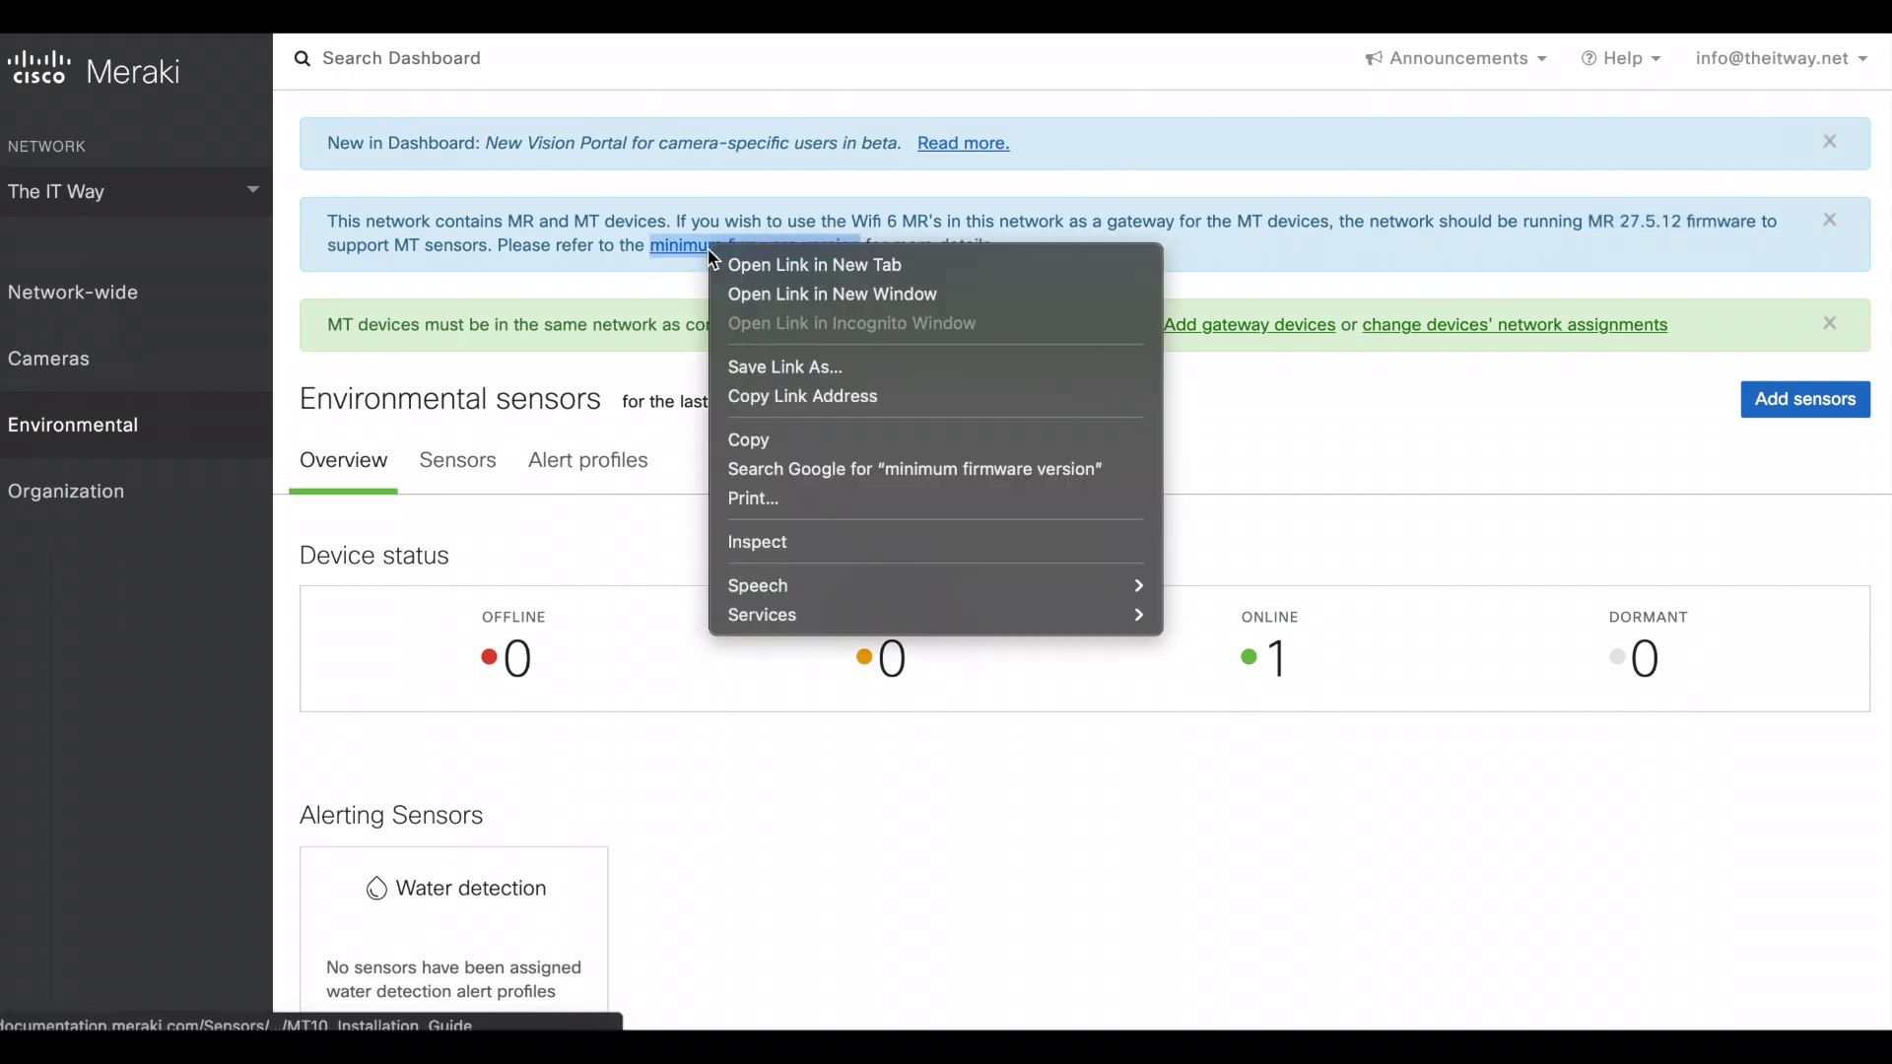
pyautogui.click(773, 276)
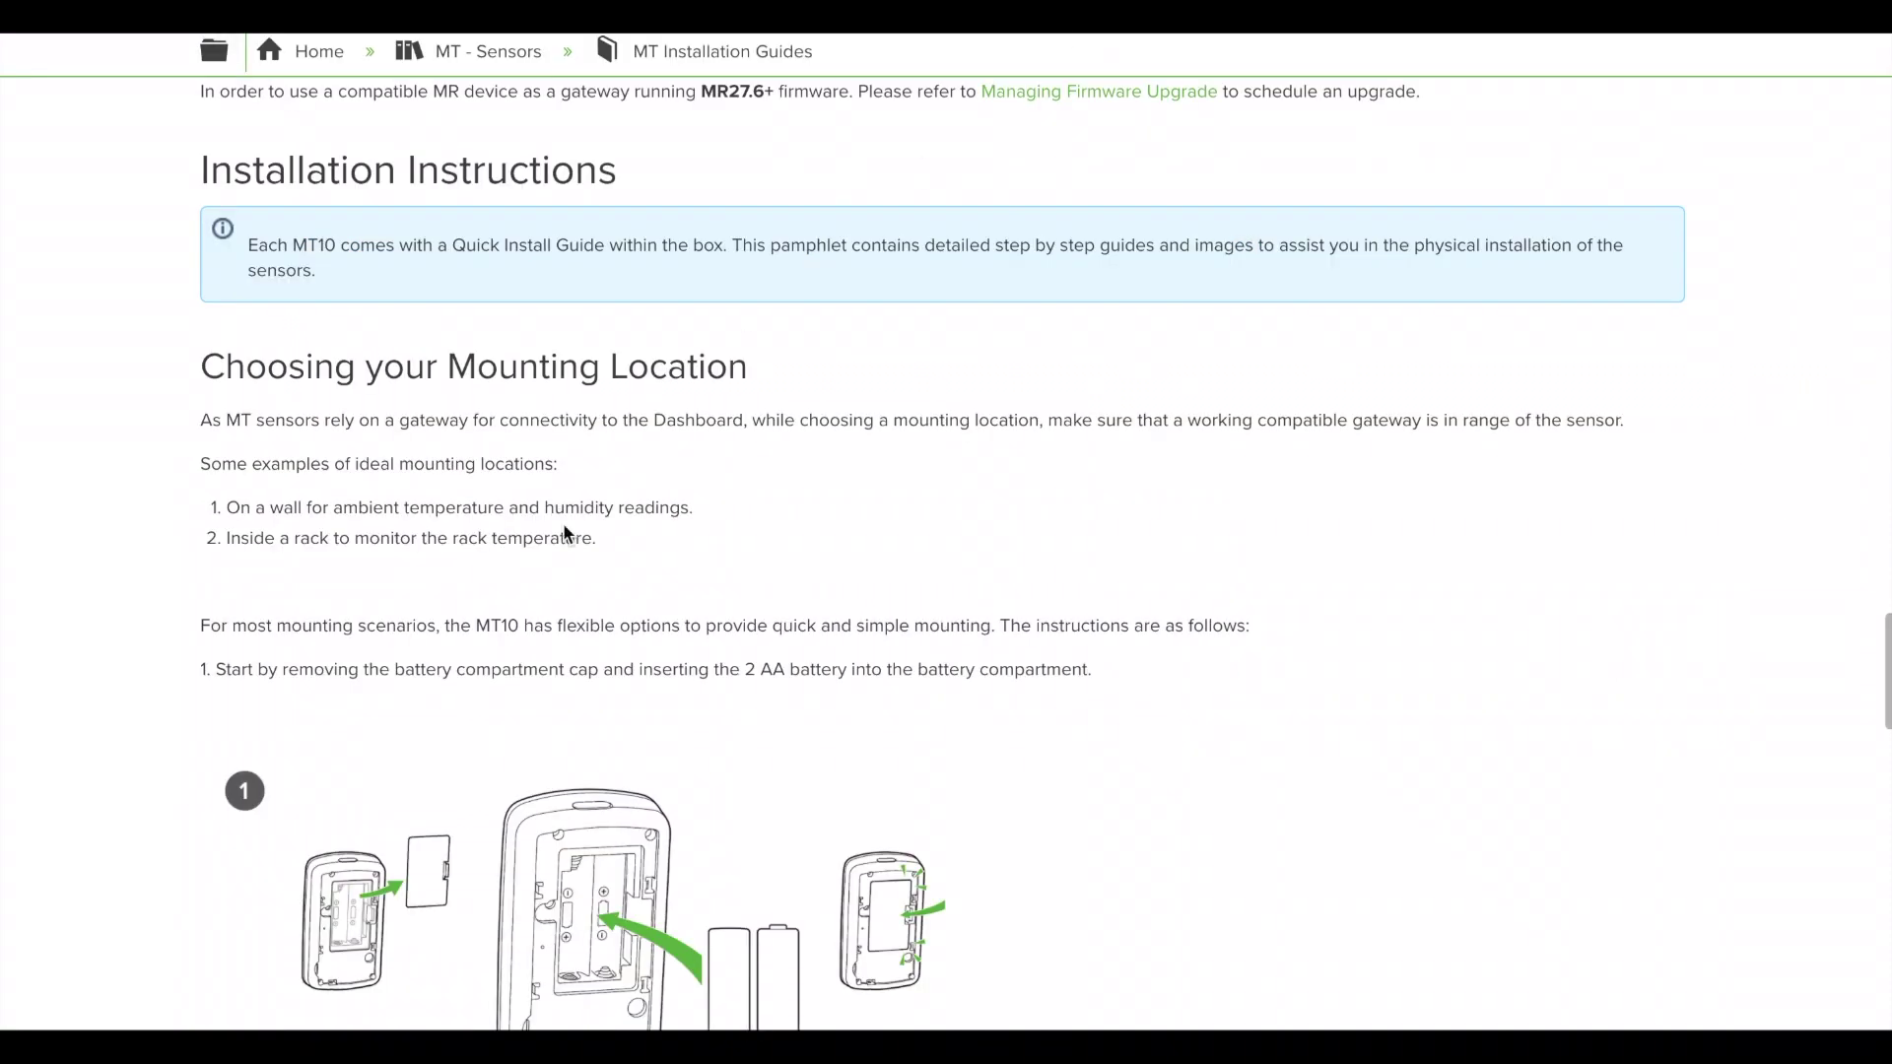
pyautogui.scroll(8, 564, 527)
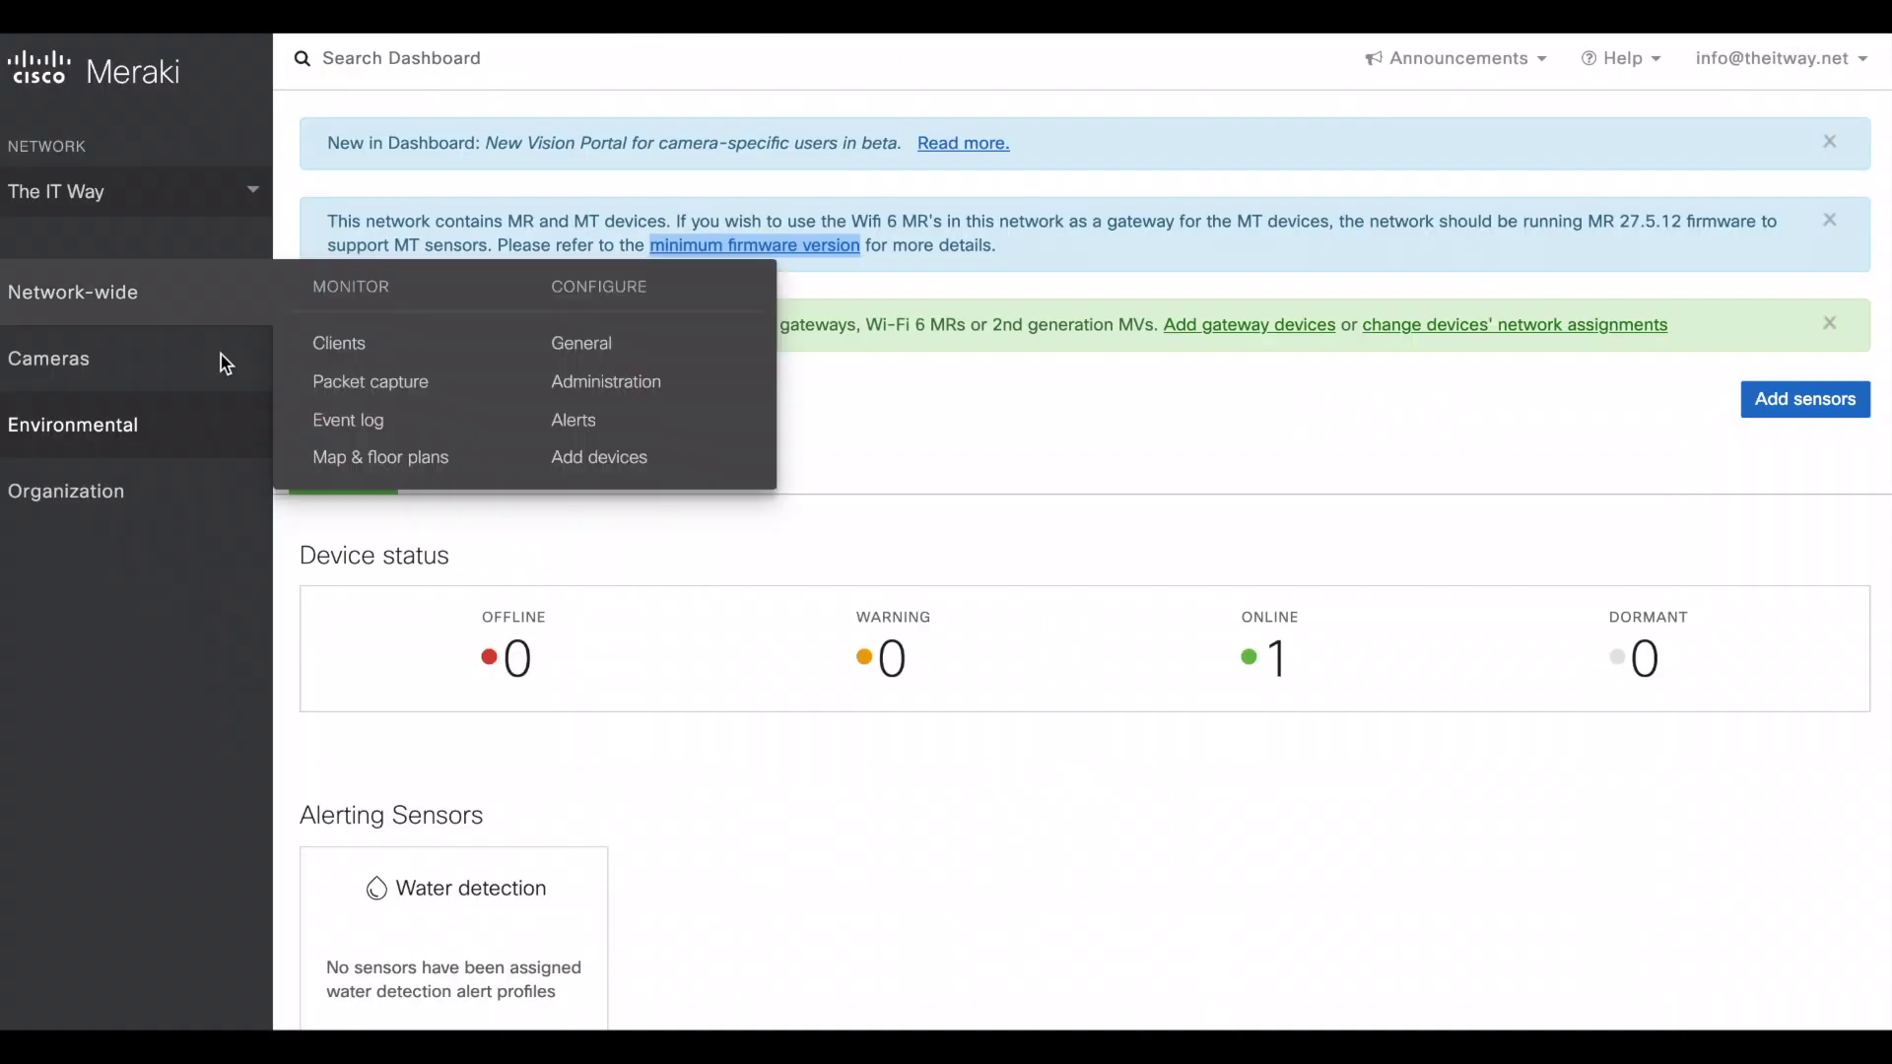
pyautogui.moveTo(207, 370)
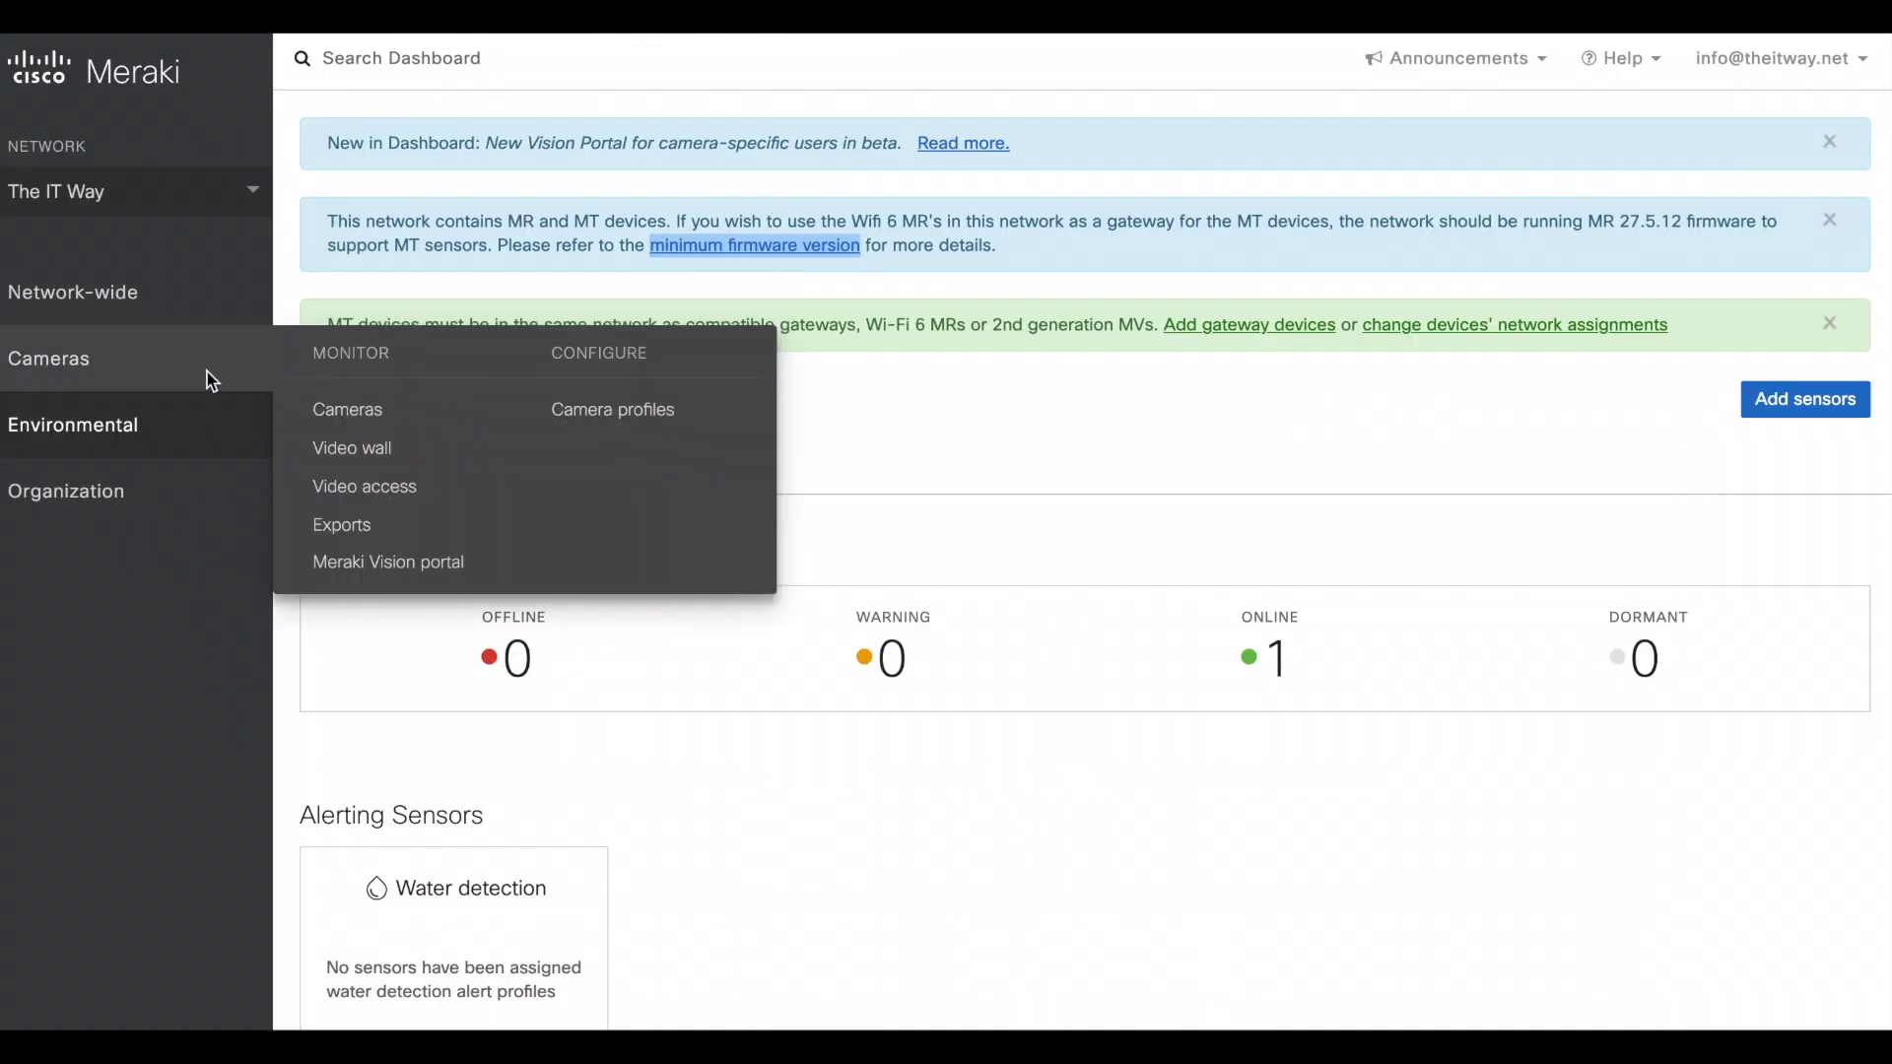
pyautogui.click(325, 409)
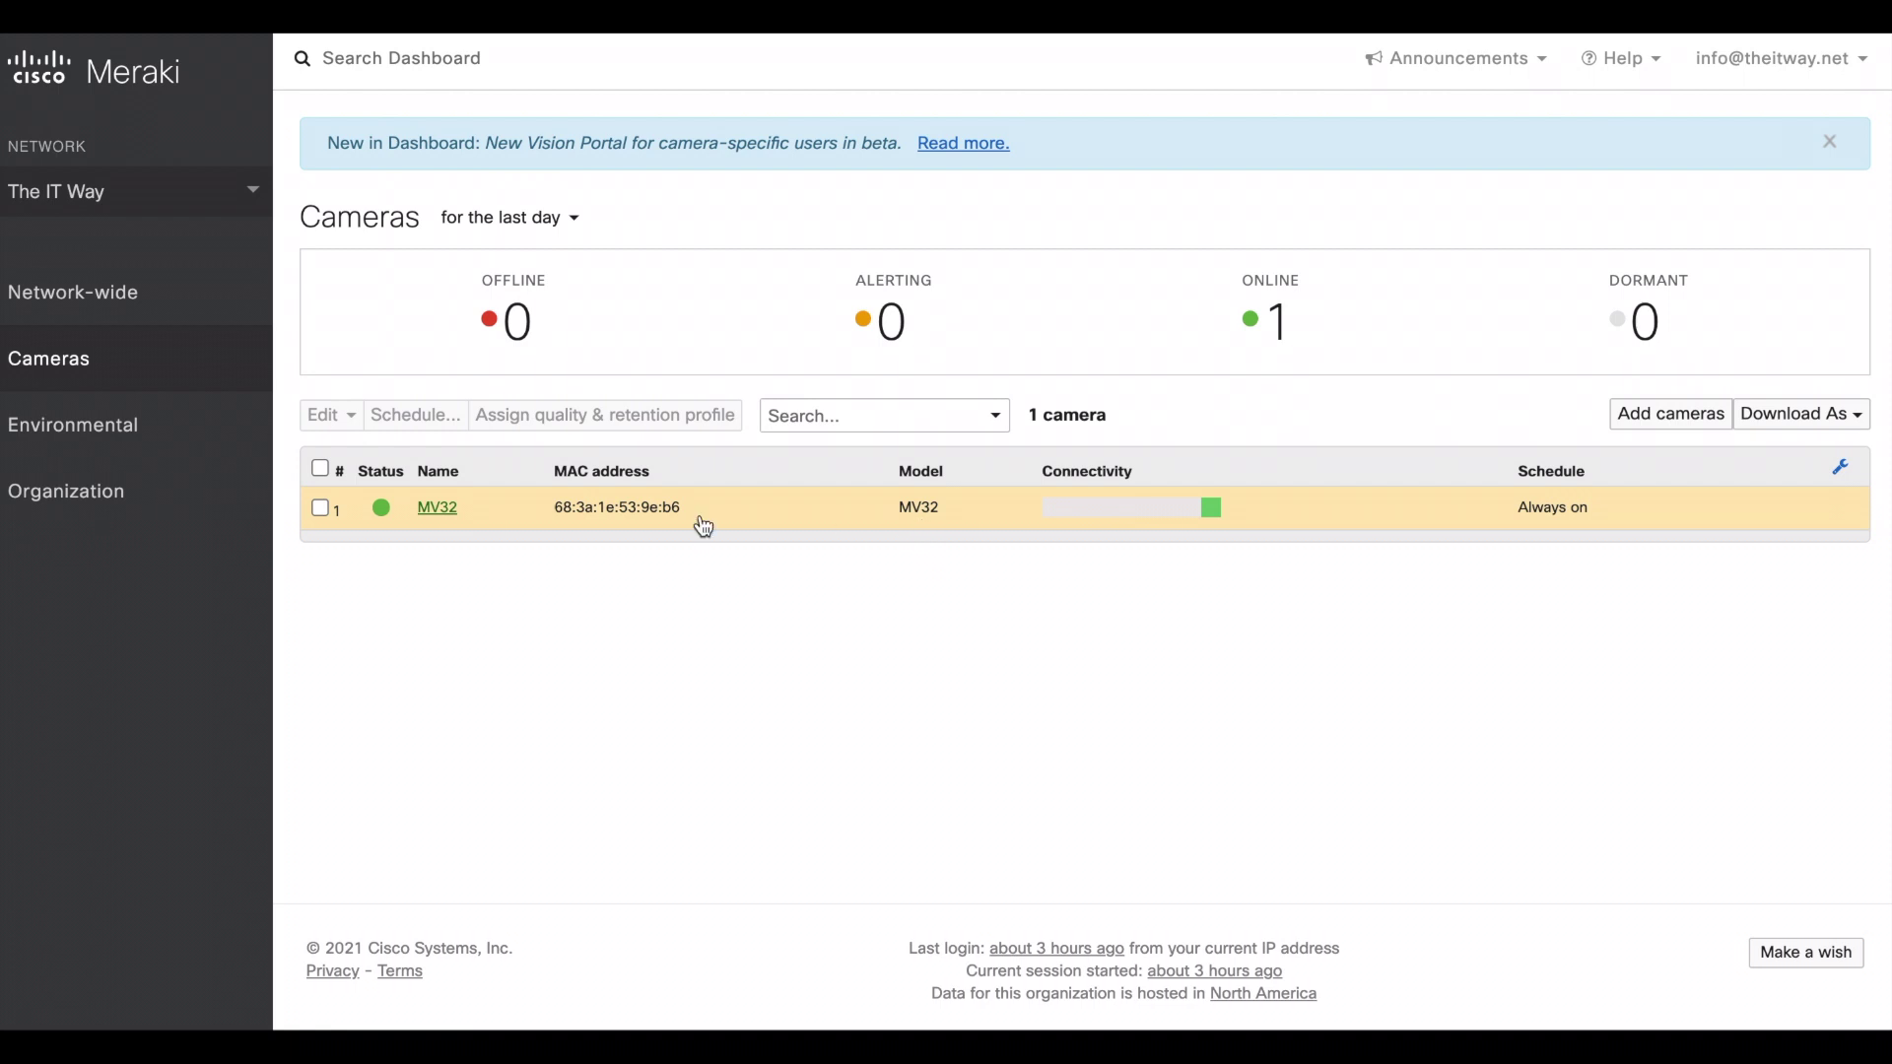
pyautogui.moveTo(182, 427)
pyautogui.click(346, 474)
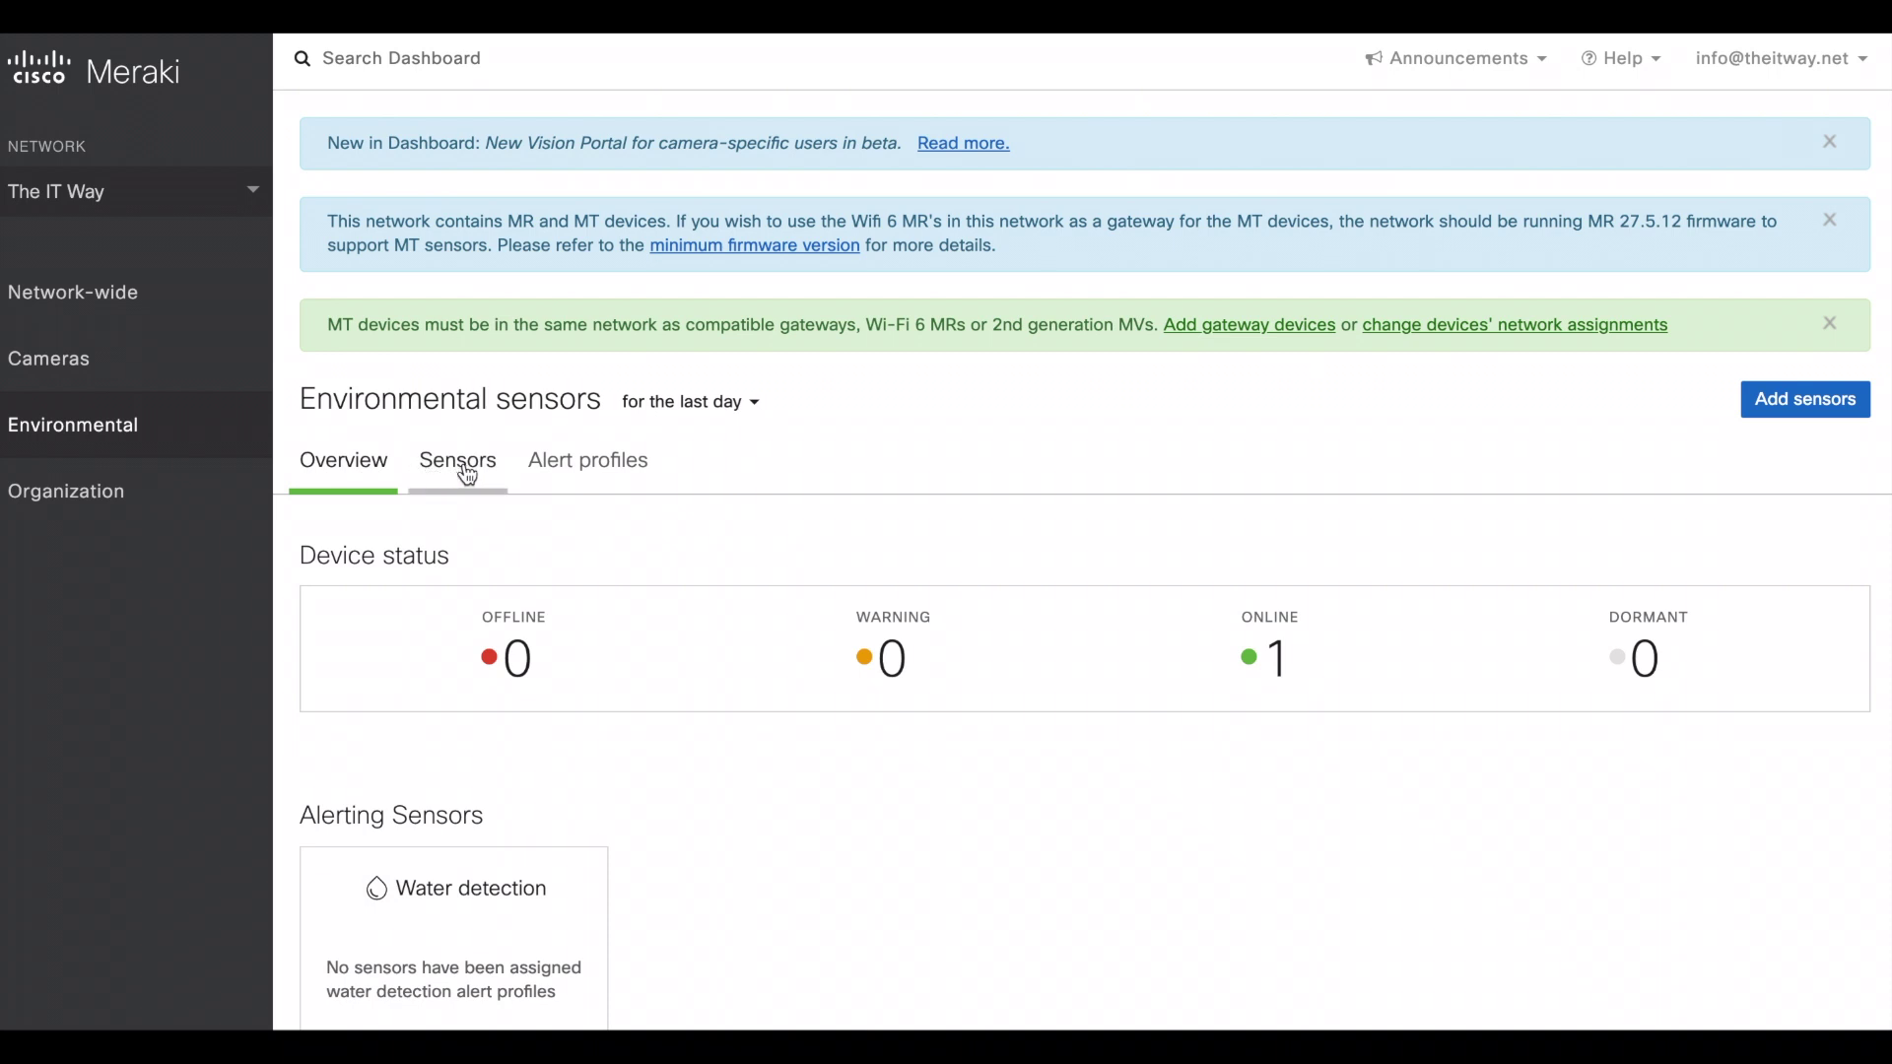
pyautogui.click(468, 476)
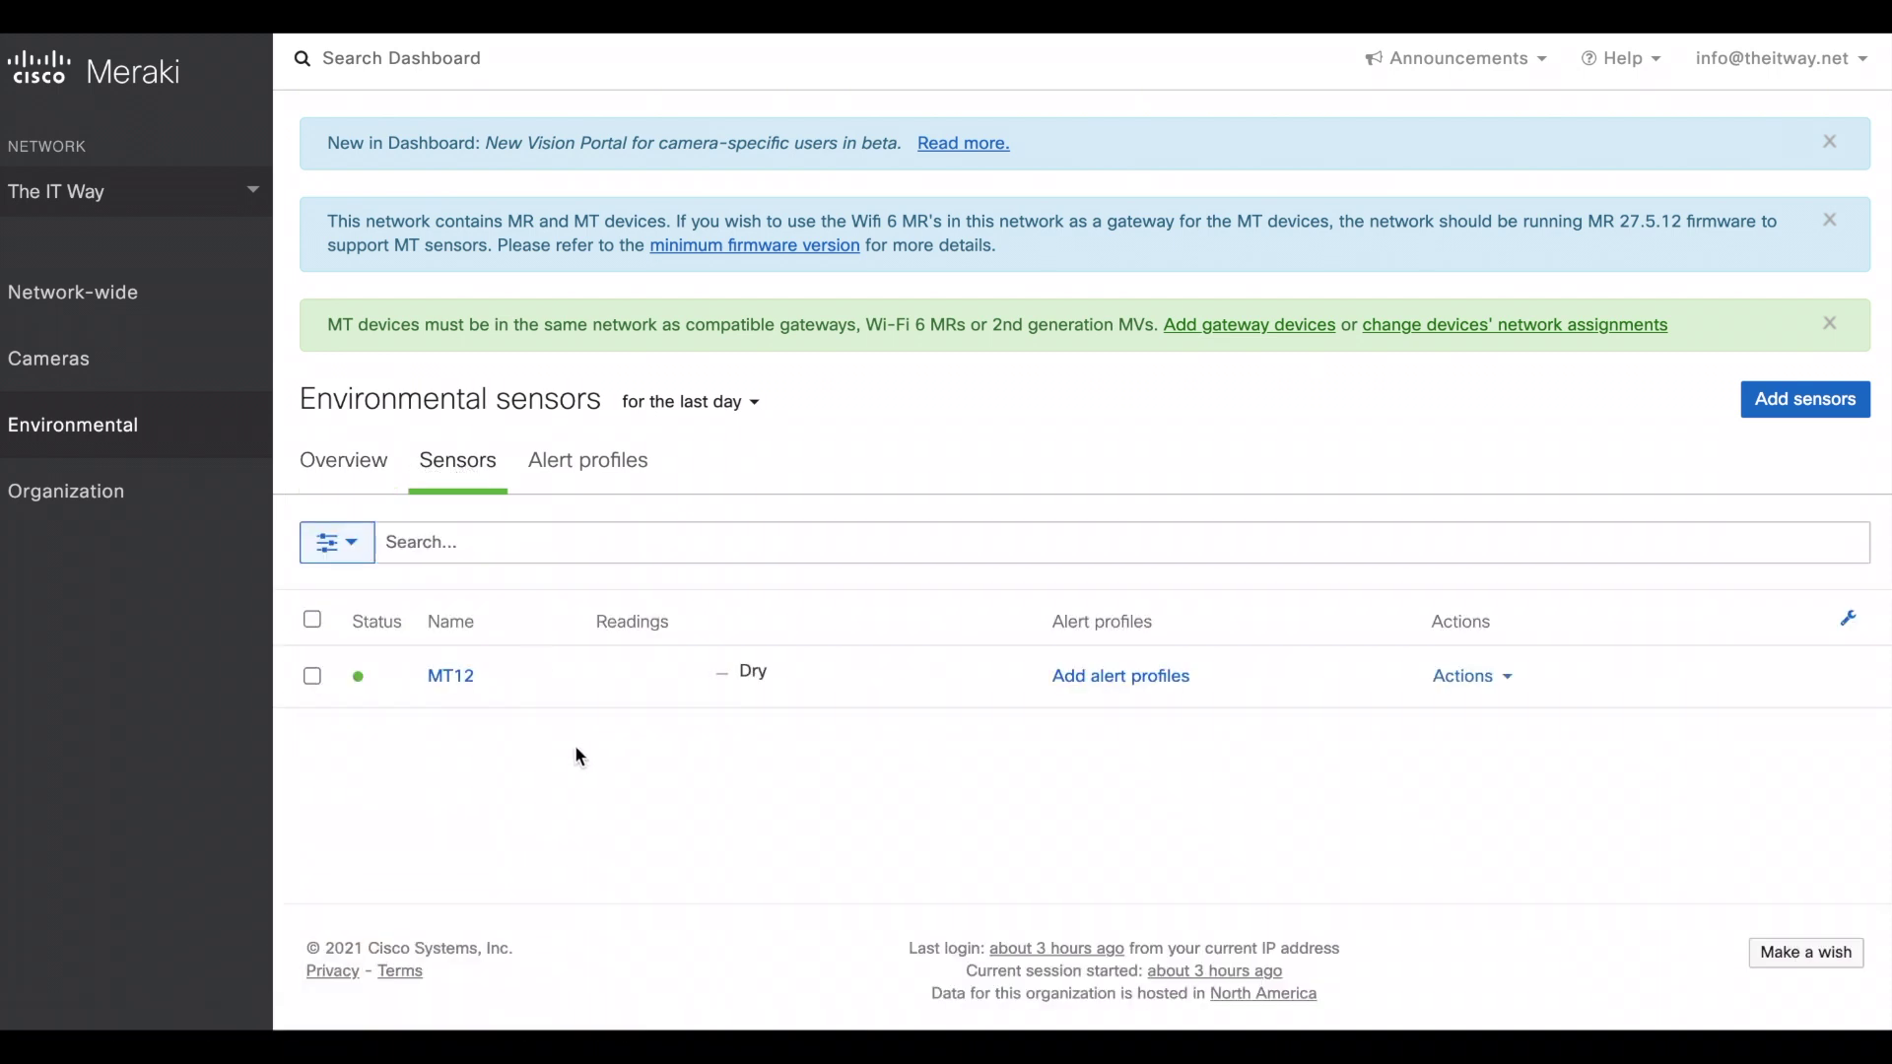
pyautogui.click(456, 680)
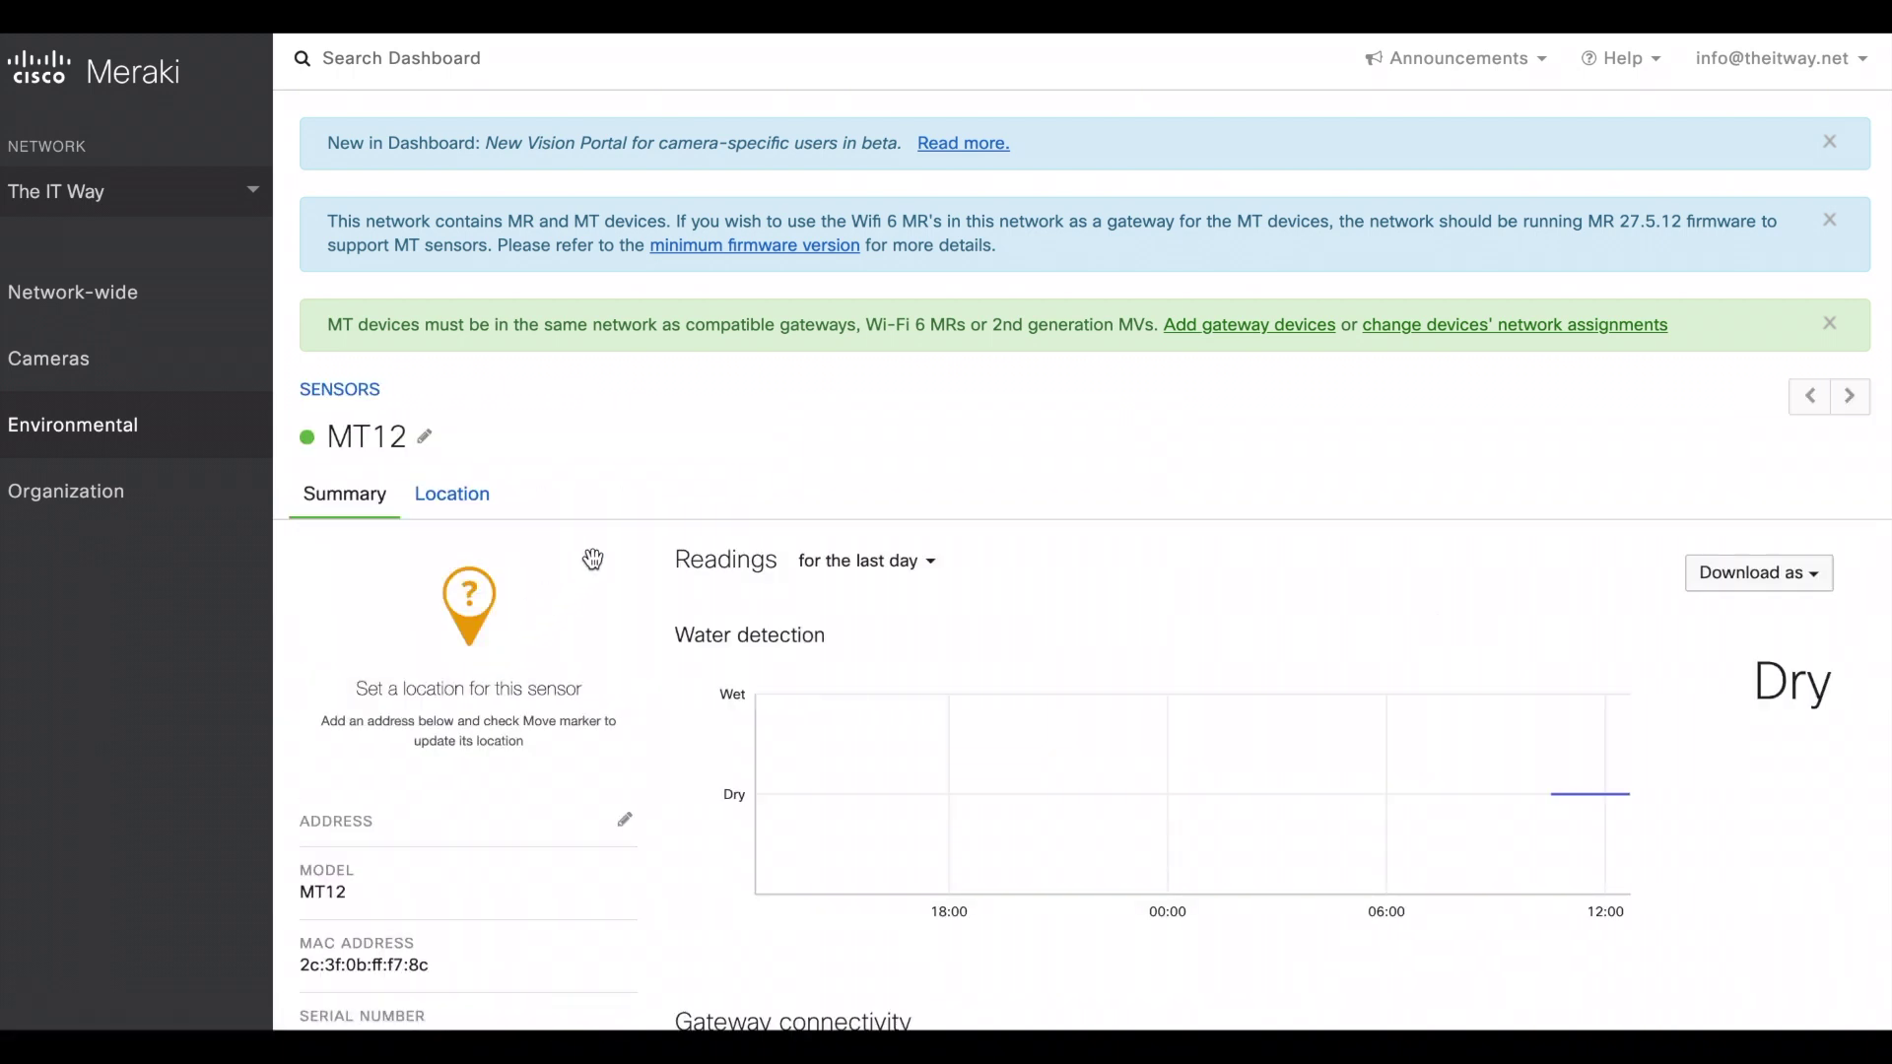
pyautogui.moveTo(785, 819)
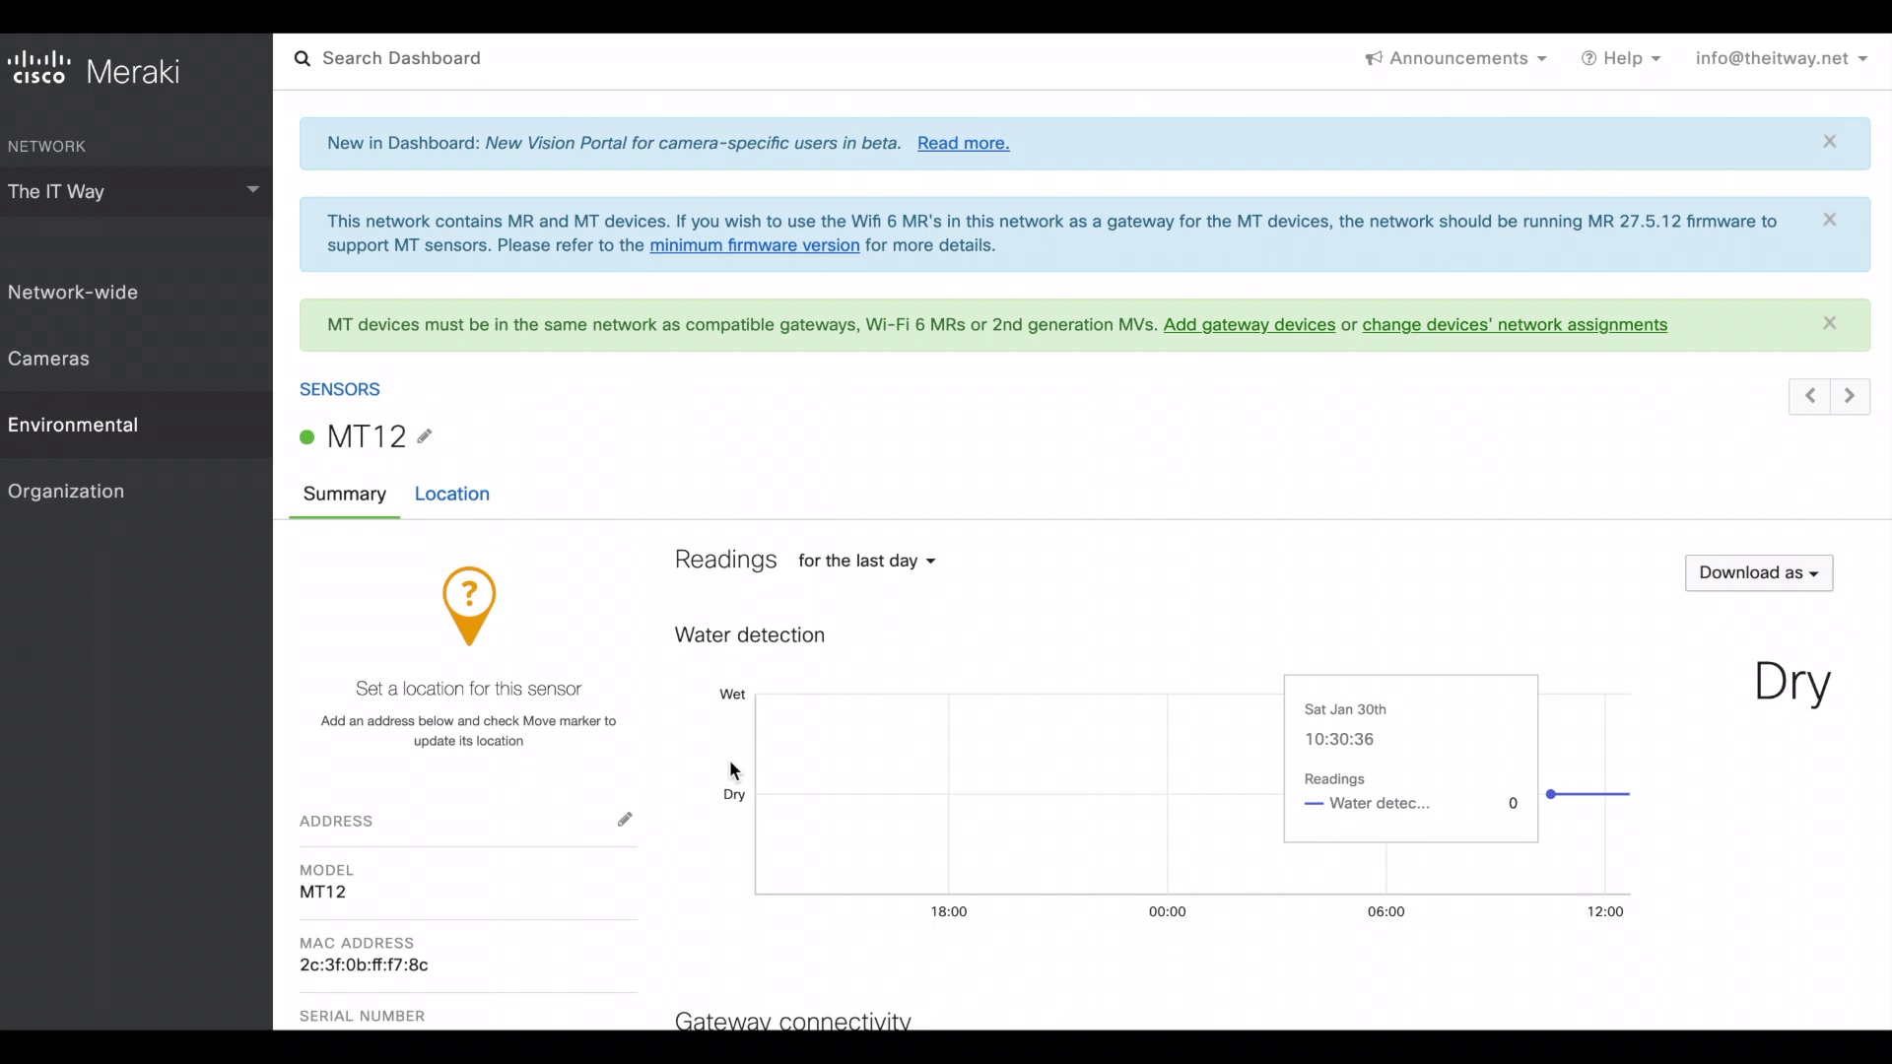
pyautogui.scroll(-5, 669, 772)
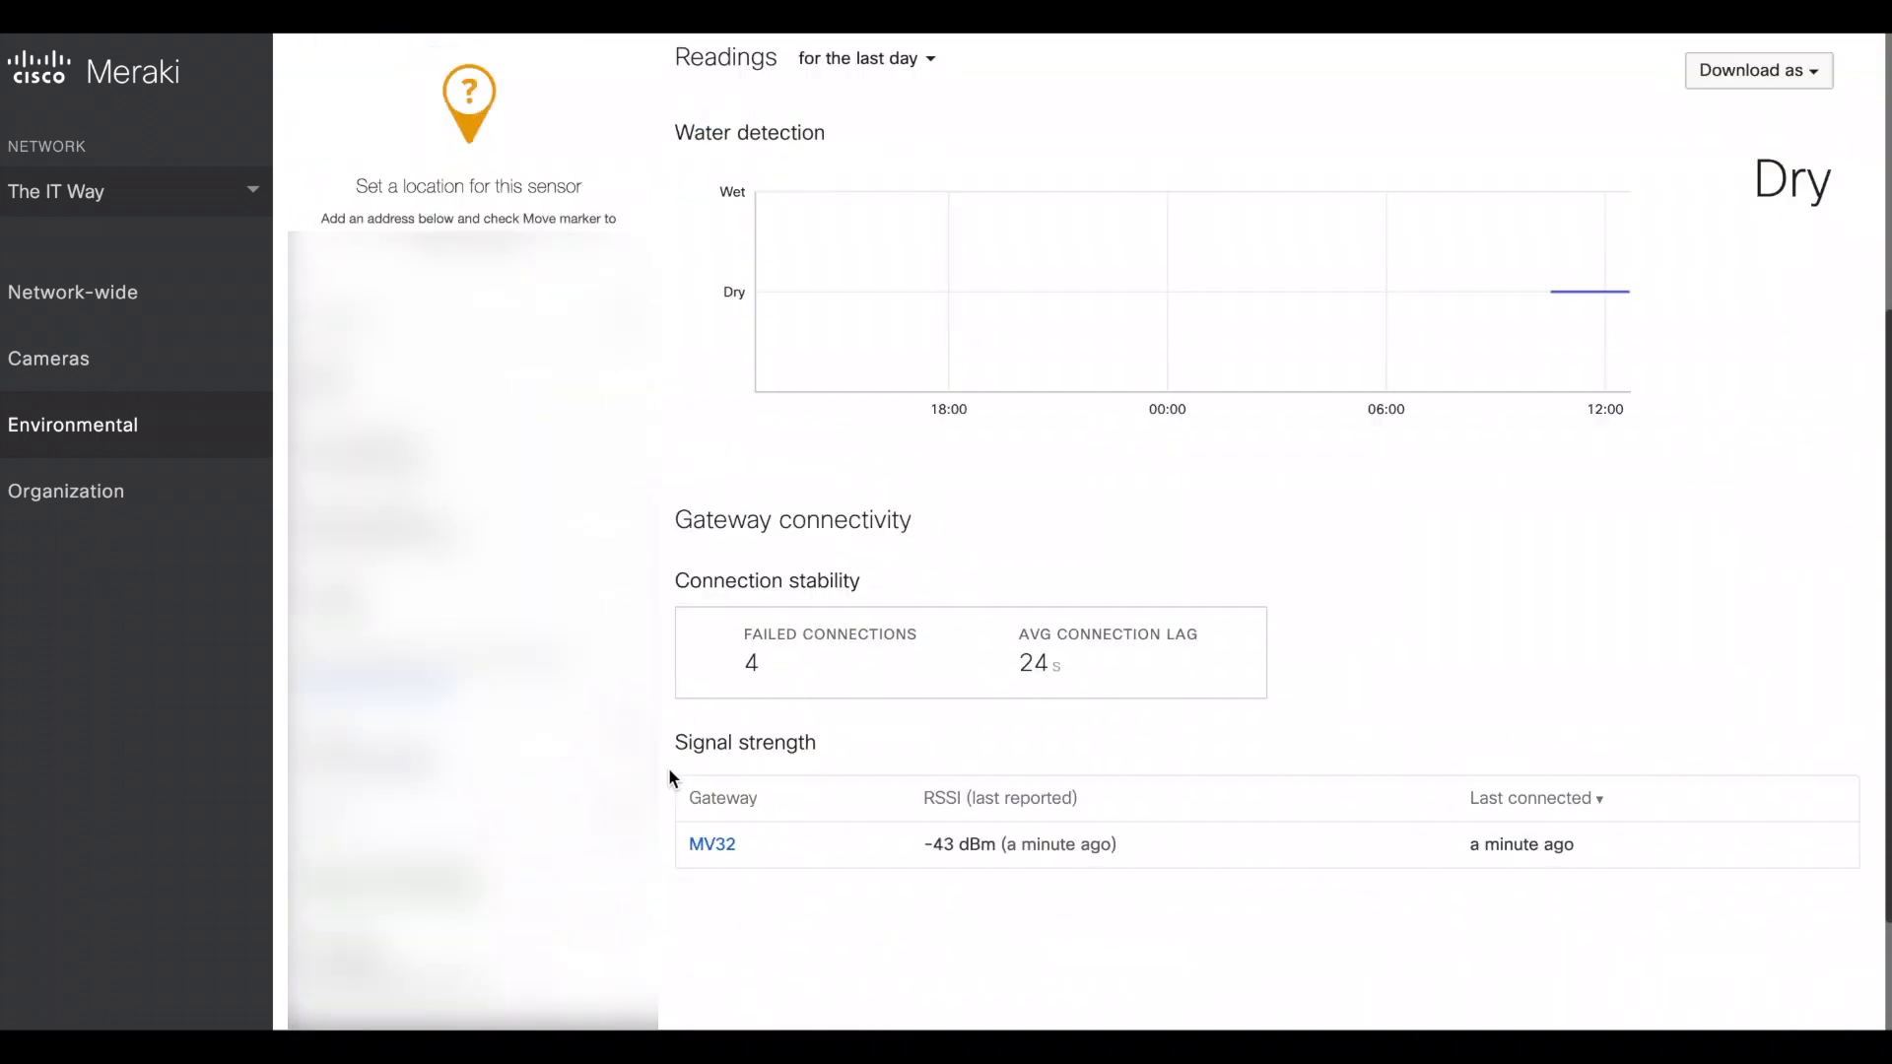
pyautogui.scroll(-2, 668, 777)
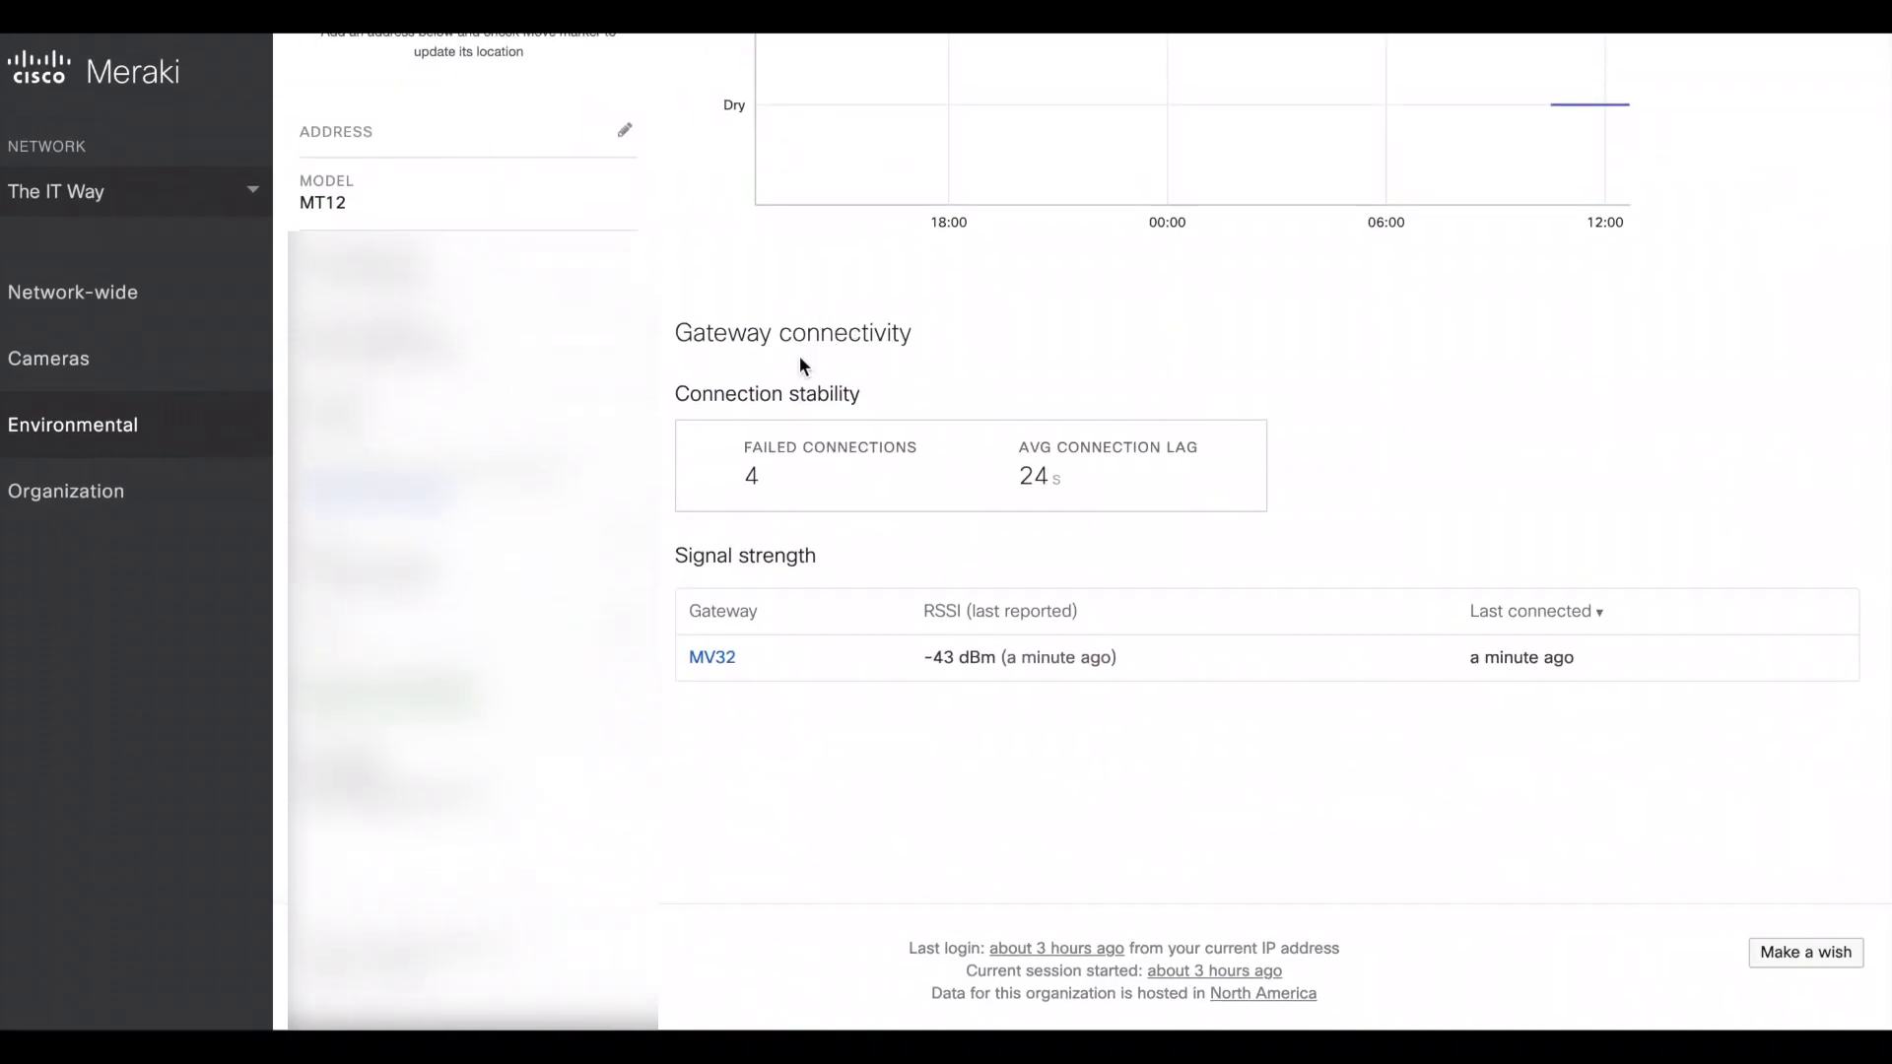
pyautogui.moveTo(703, 394); pyautogui.dragTo(873, 397)
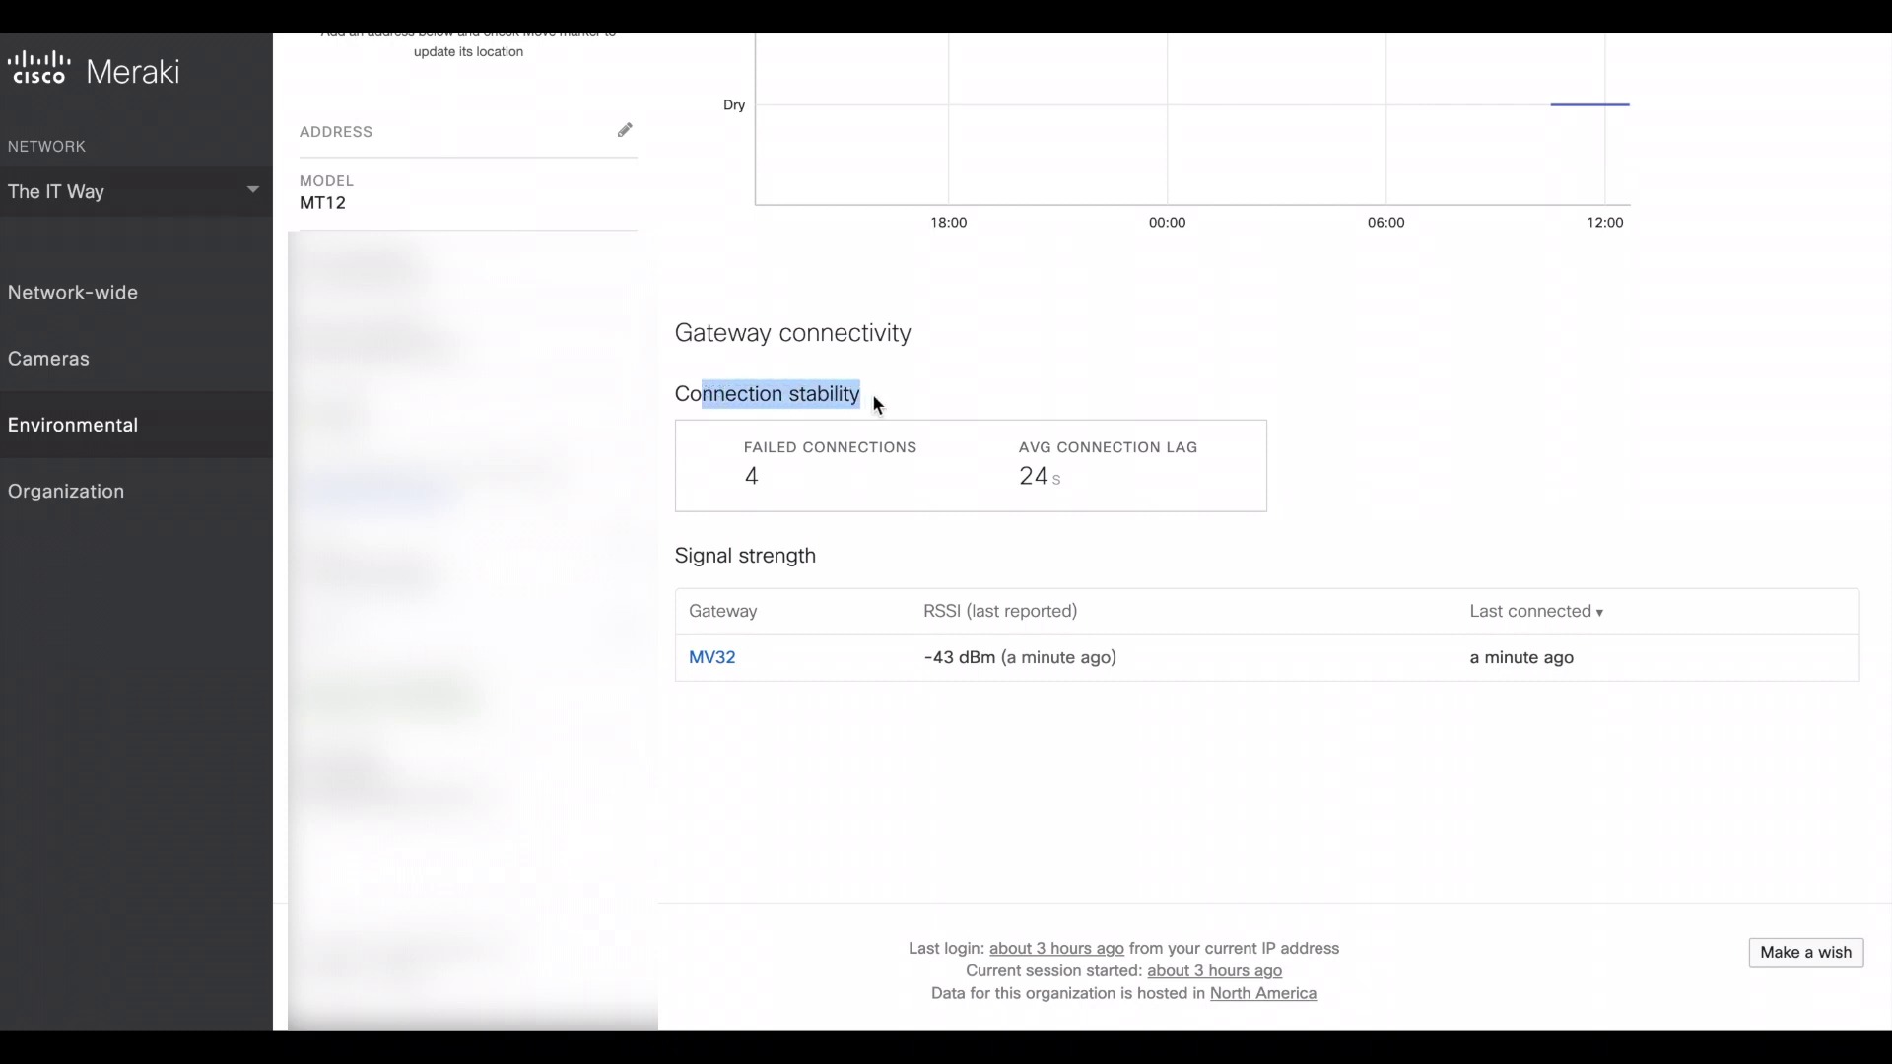
pyautogui.tripleClick(747, 471)
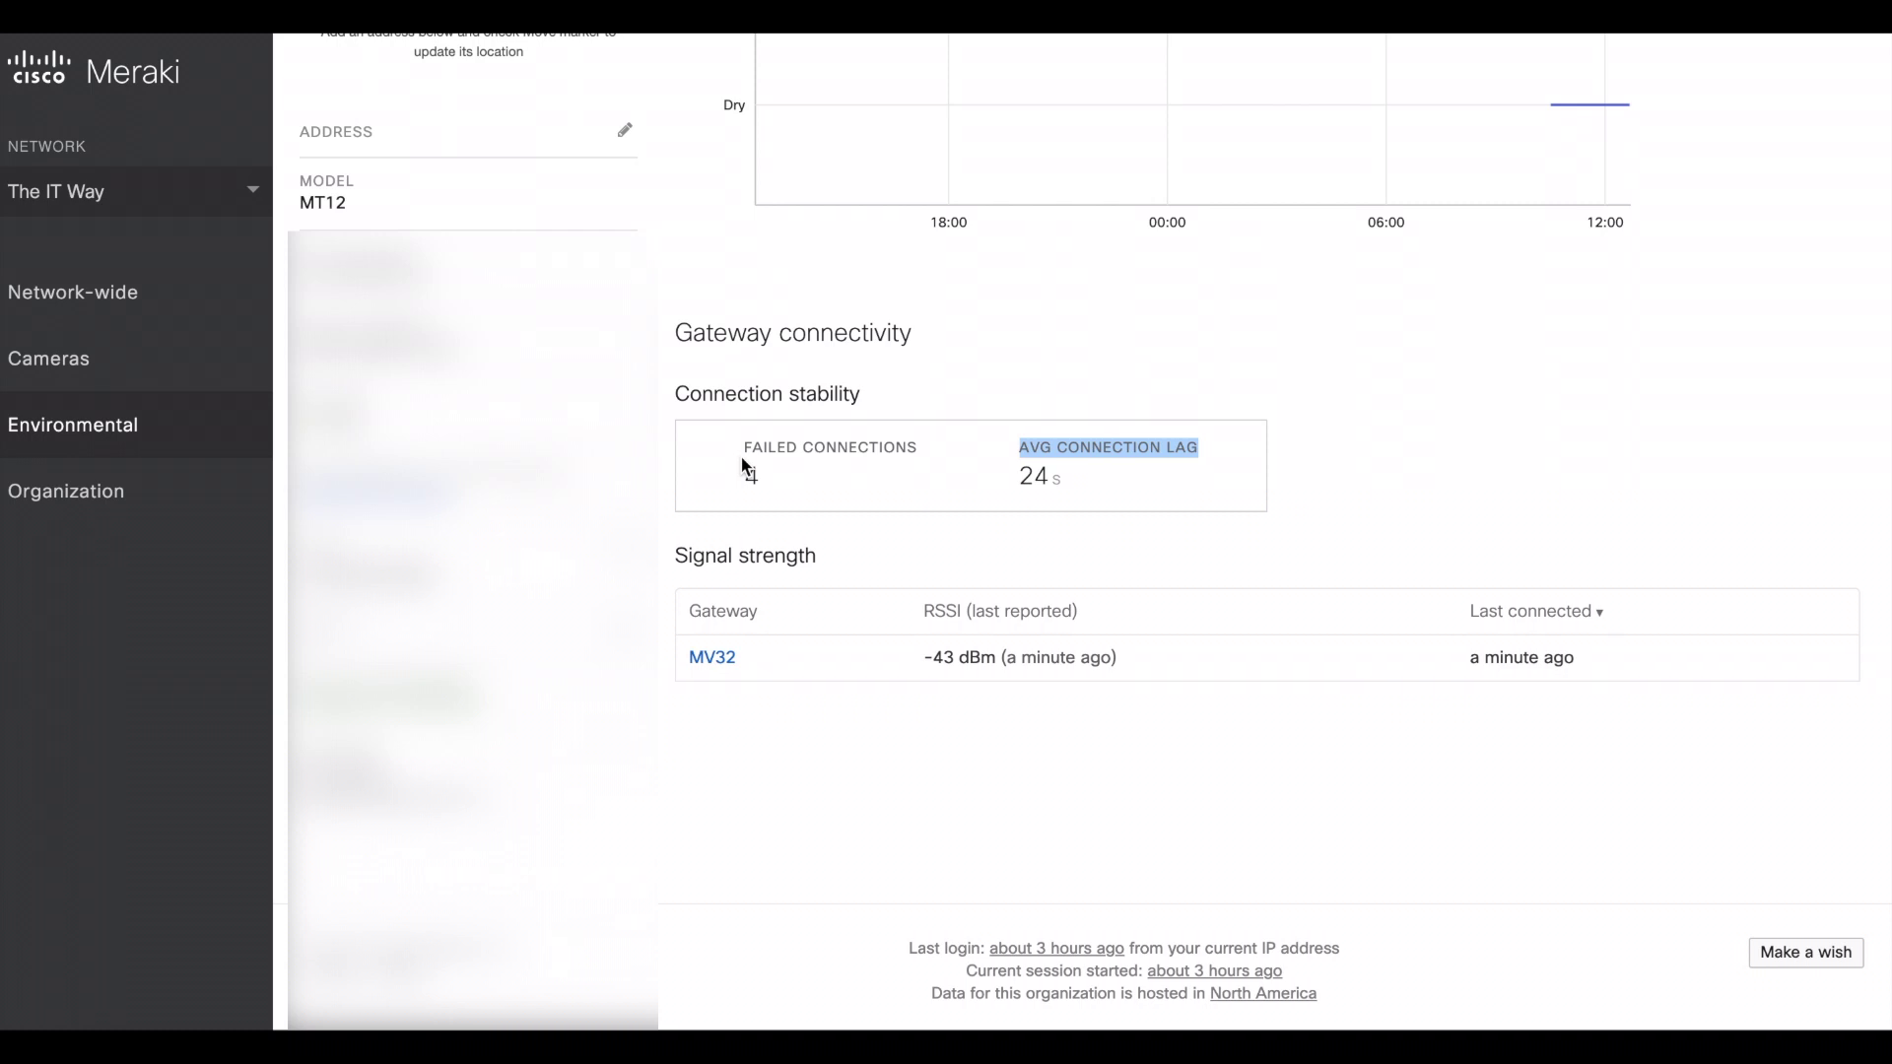
pyautogui.click(1030, 471)
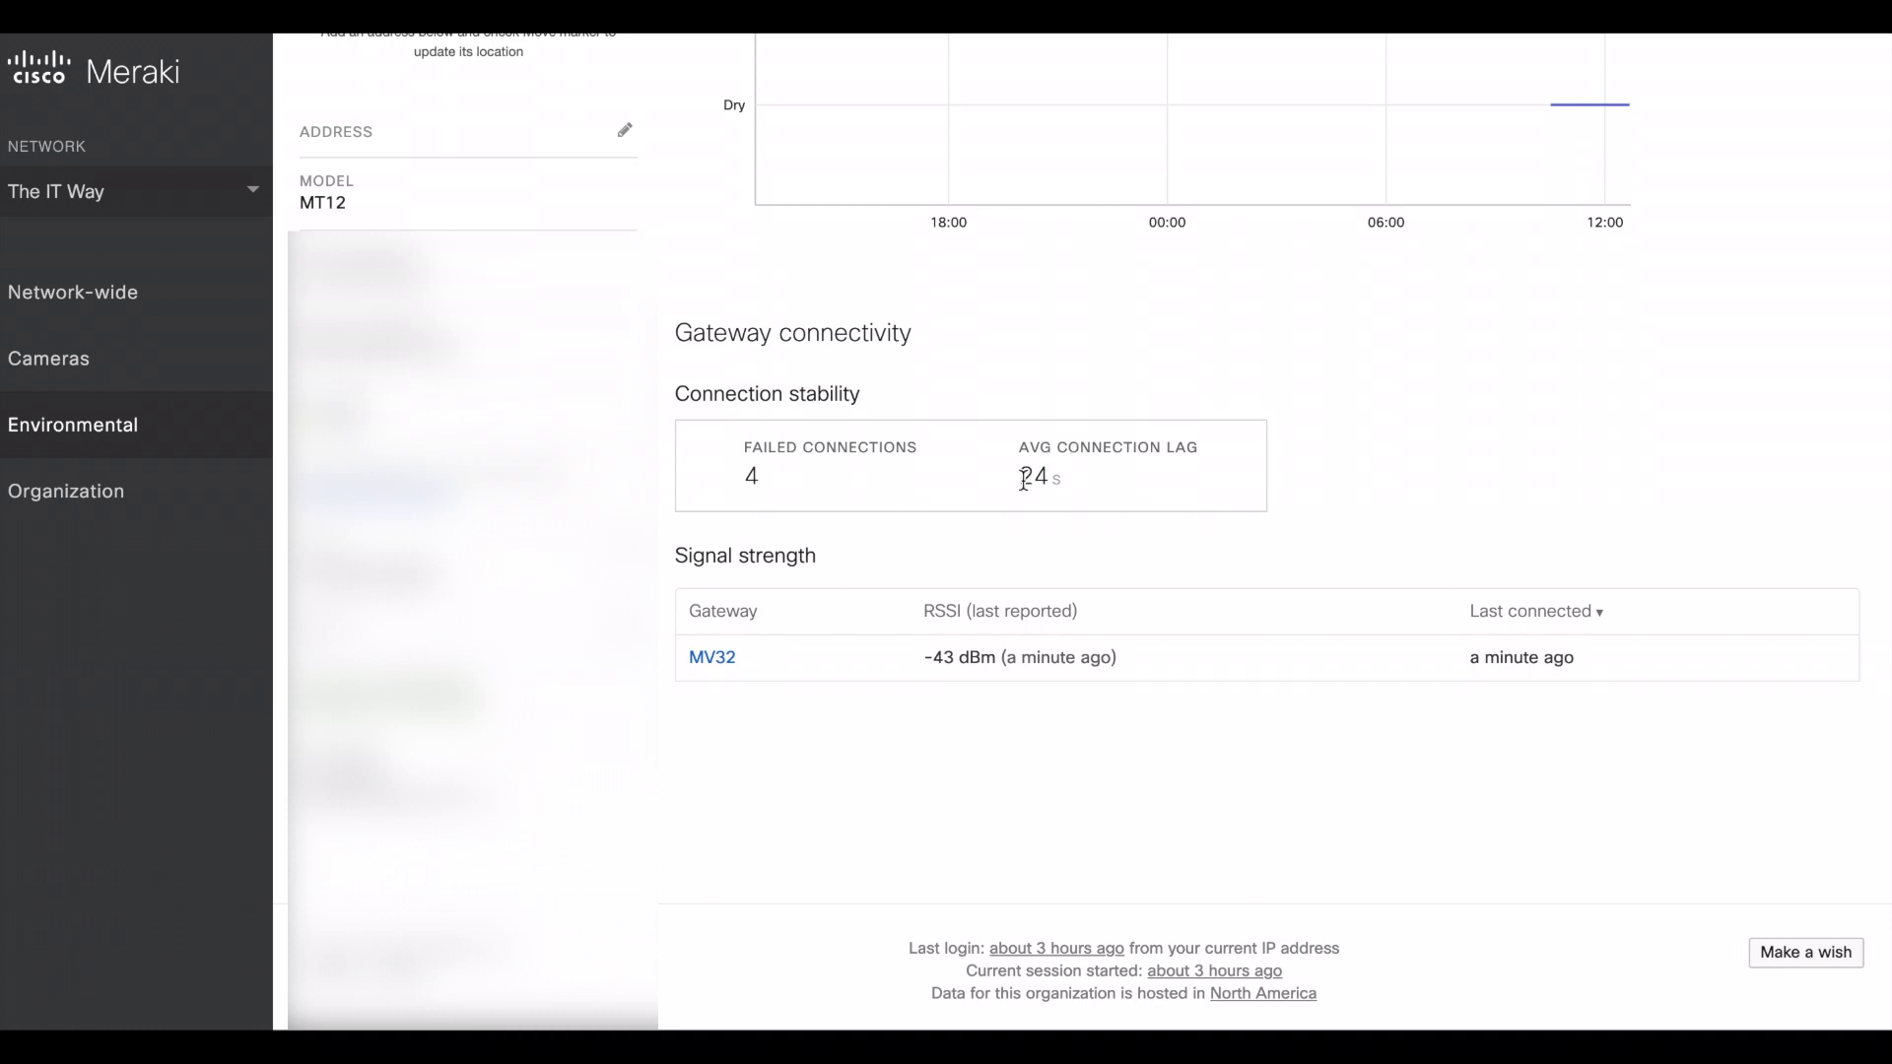
pyautogui.moveTo(1018, 477); pyautogui.dragTo(1062, 479)
# - Return to the Environmental sensors overview and scroll to the Alert profiles section
pyautogui.scroll(7, 658, 443)
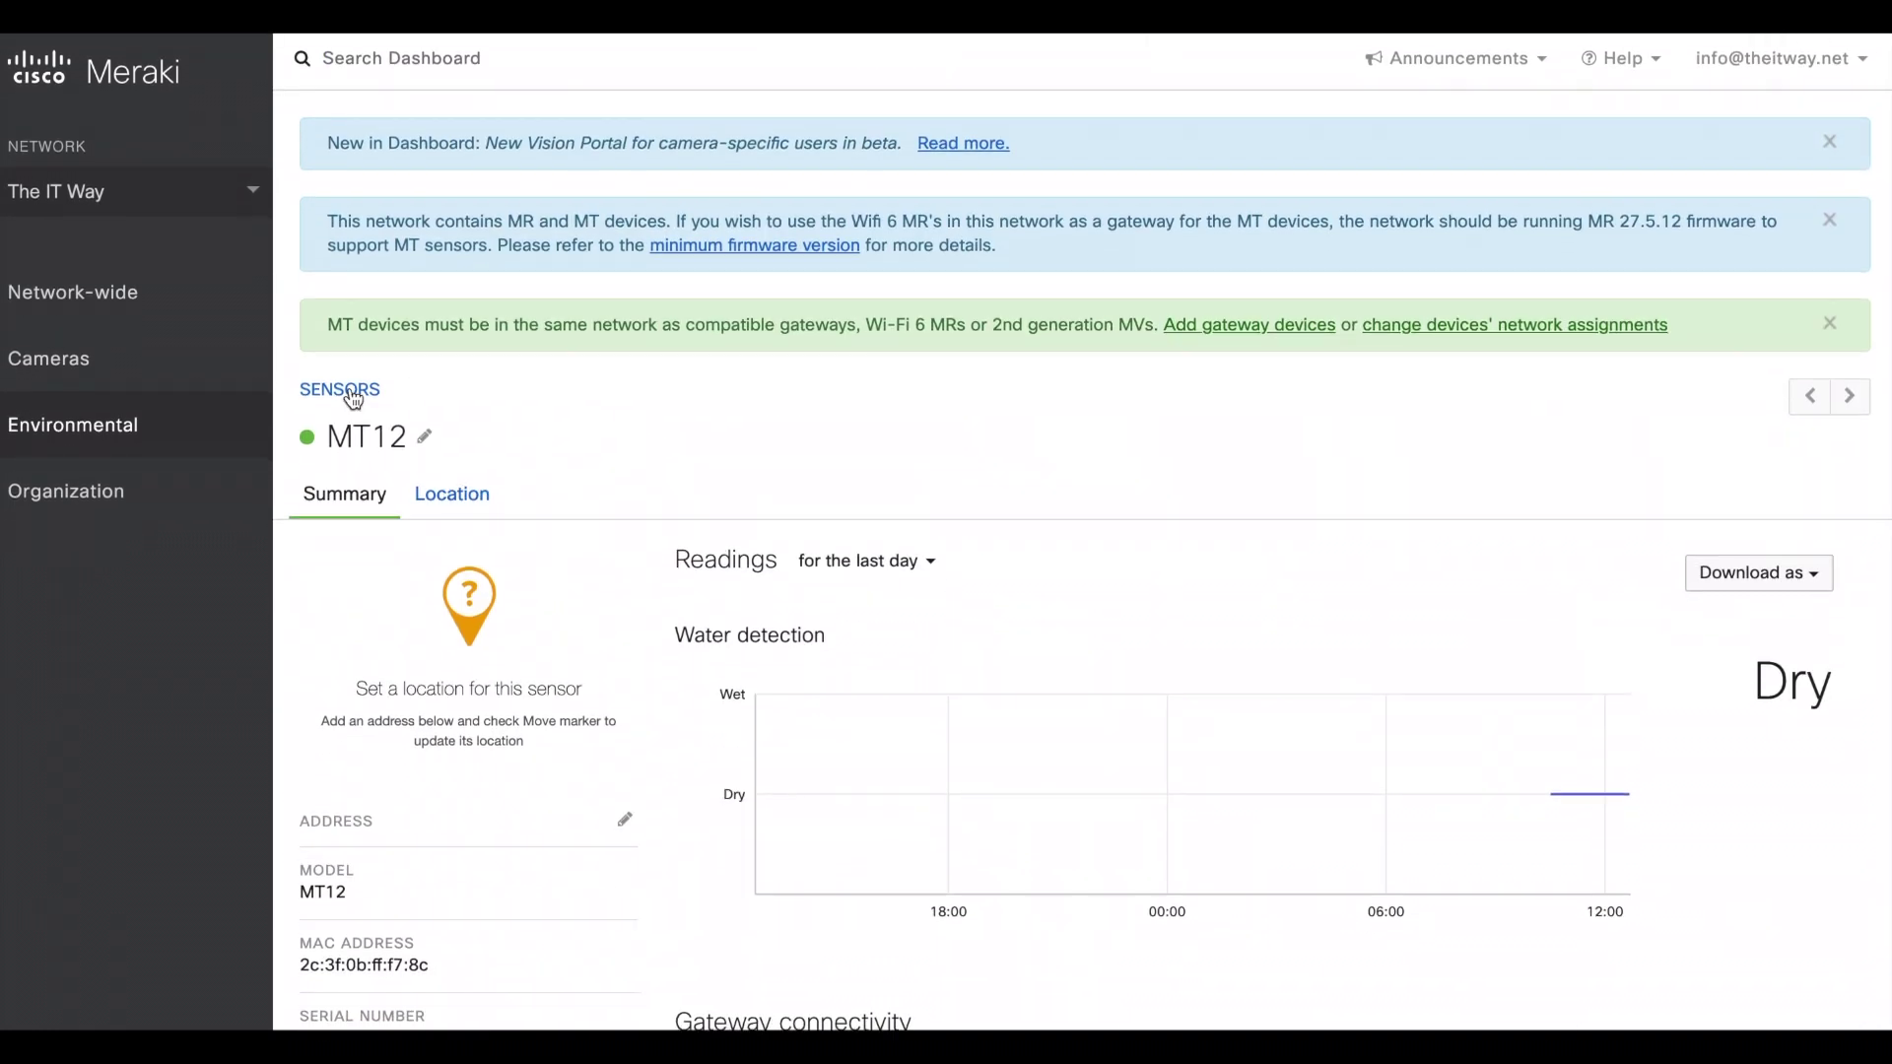
pyautogui.click(354, 399)
pyautogui.click(571, 467)
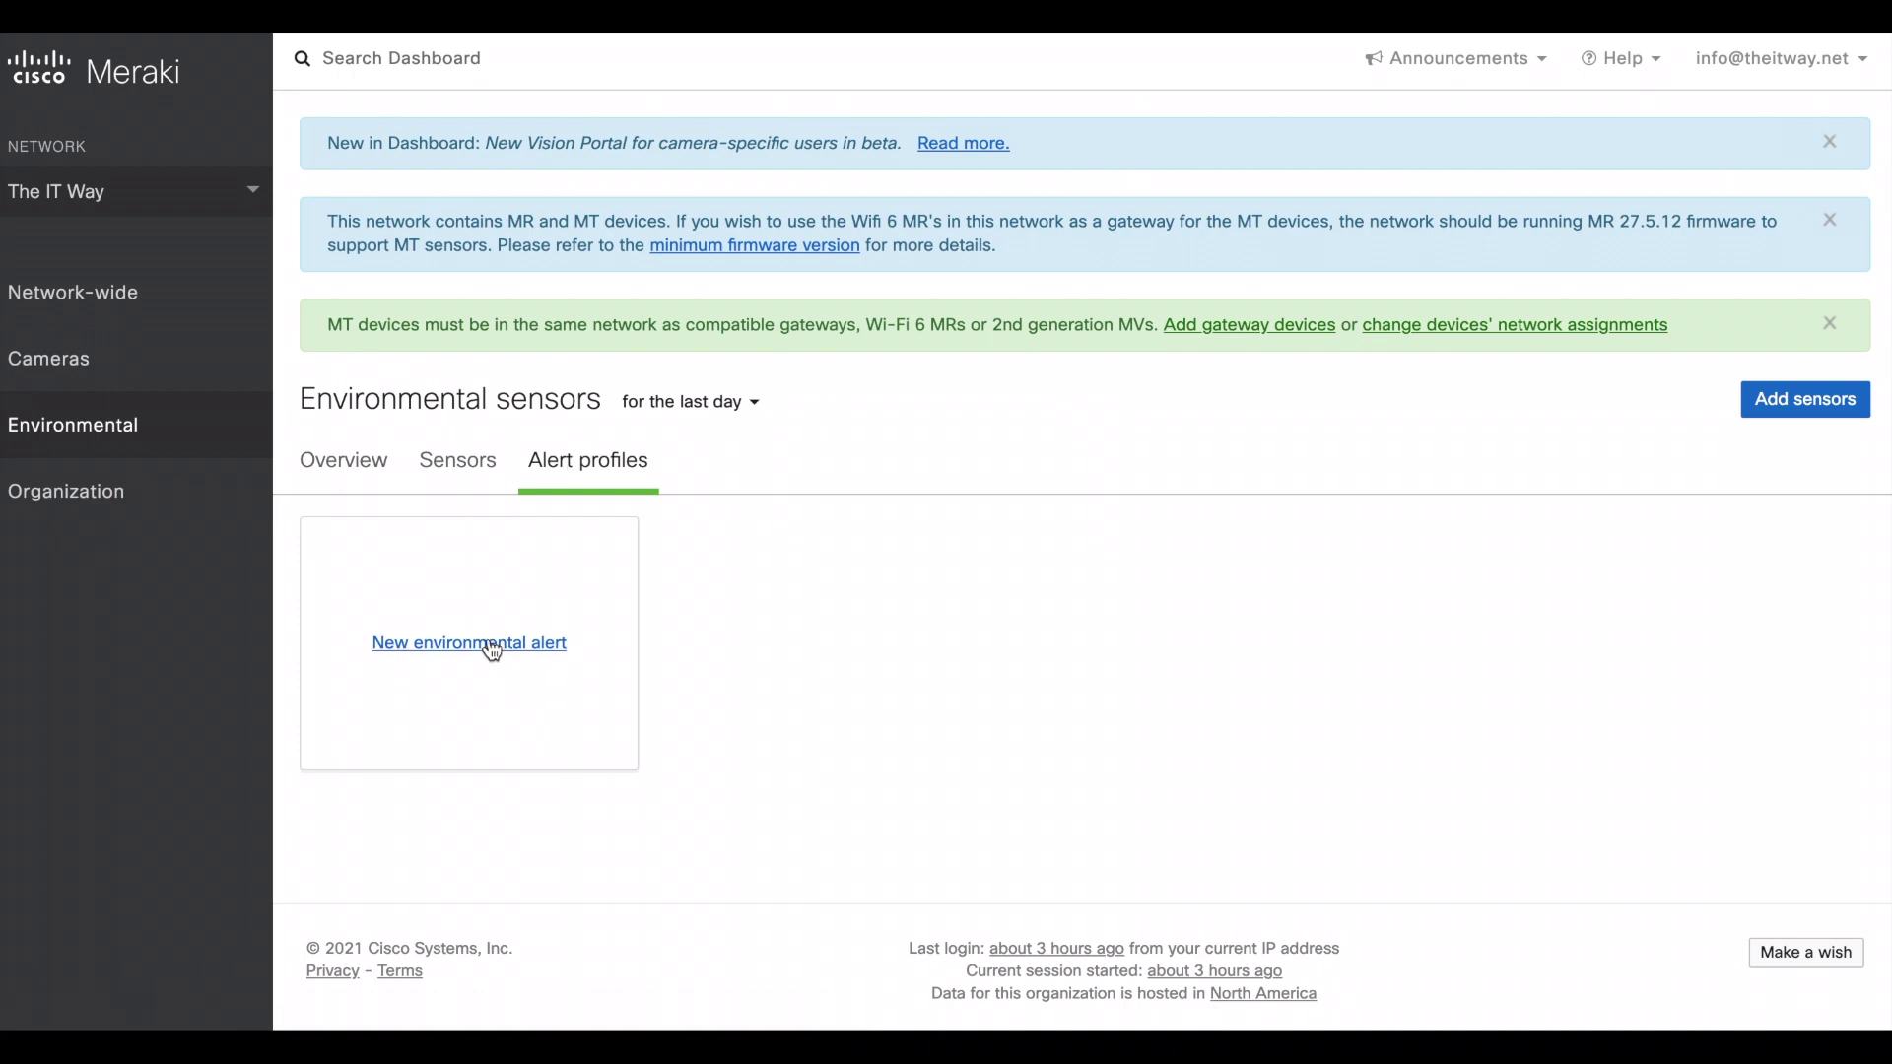
pyautogui.click(351, 467)
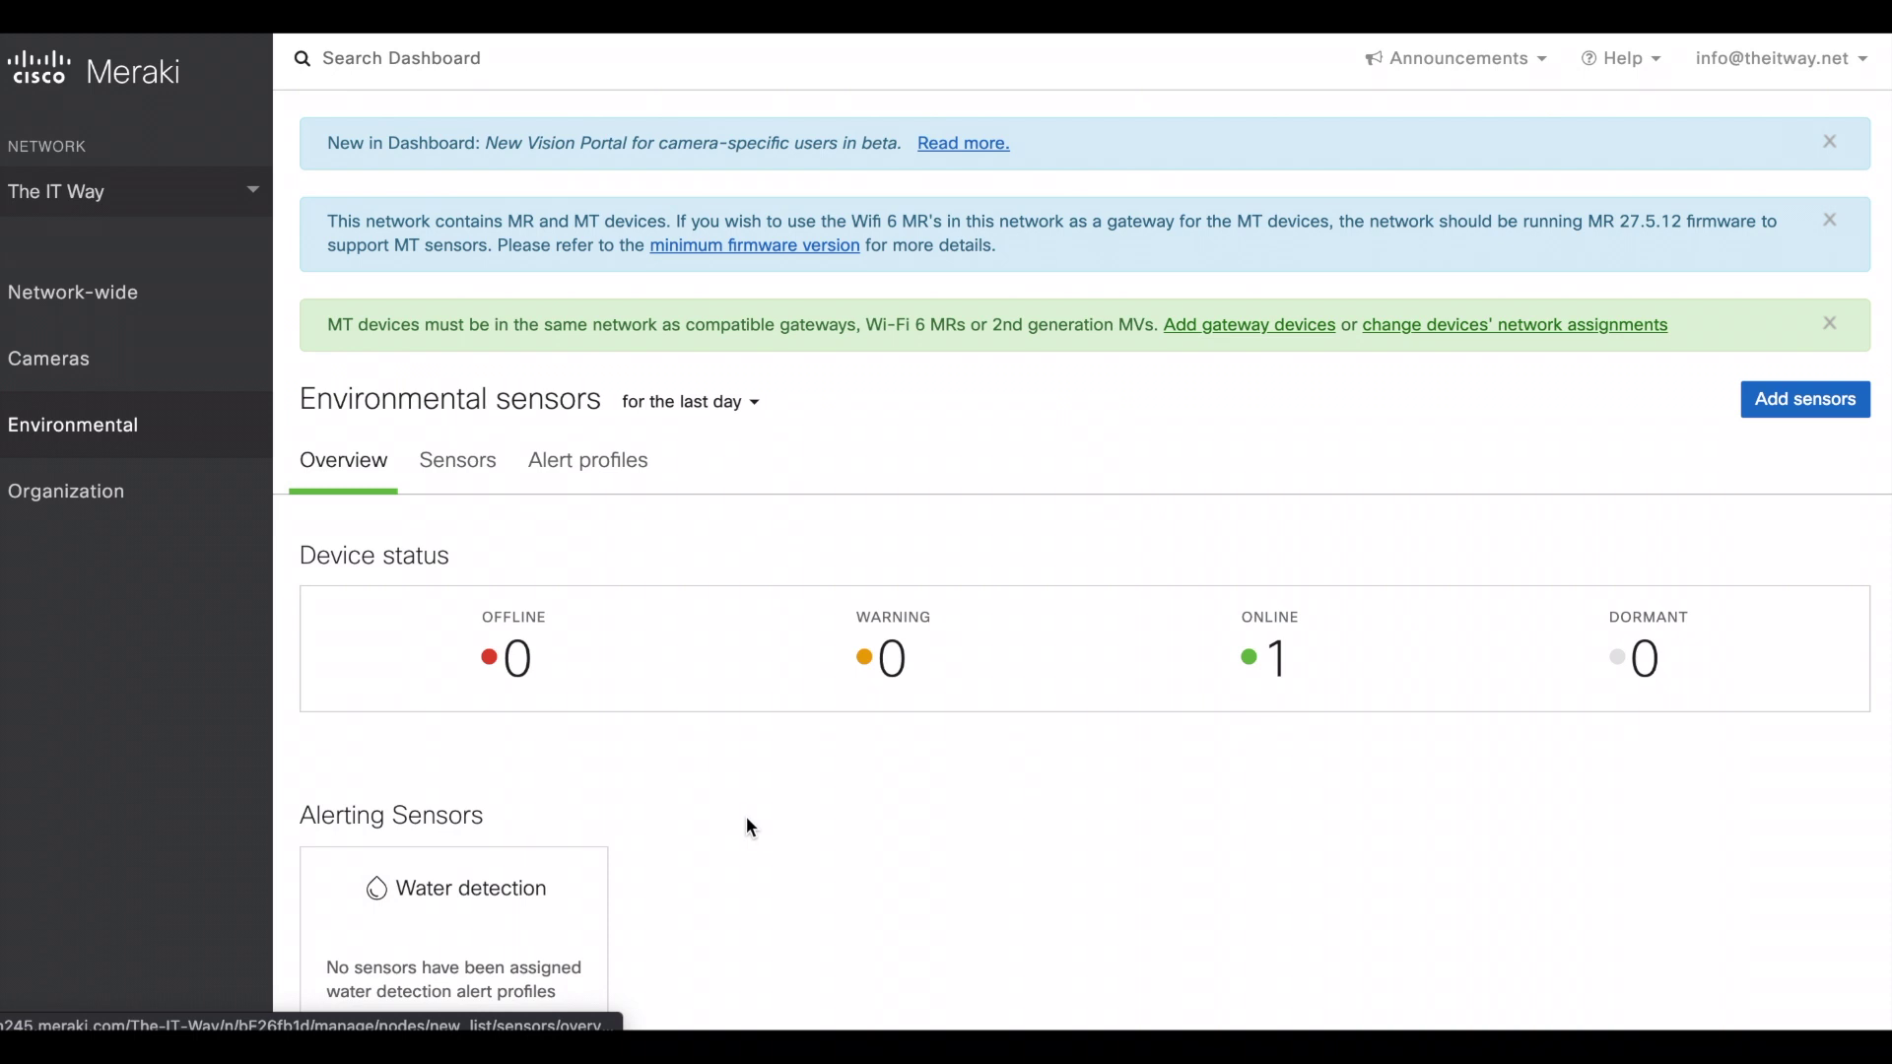
pyautogui.scroll(-5, 748, 822)
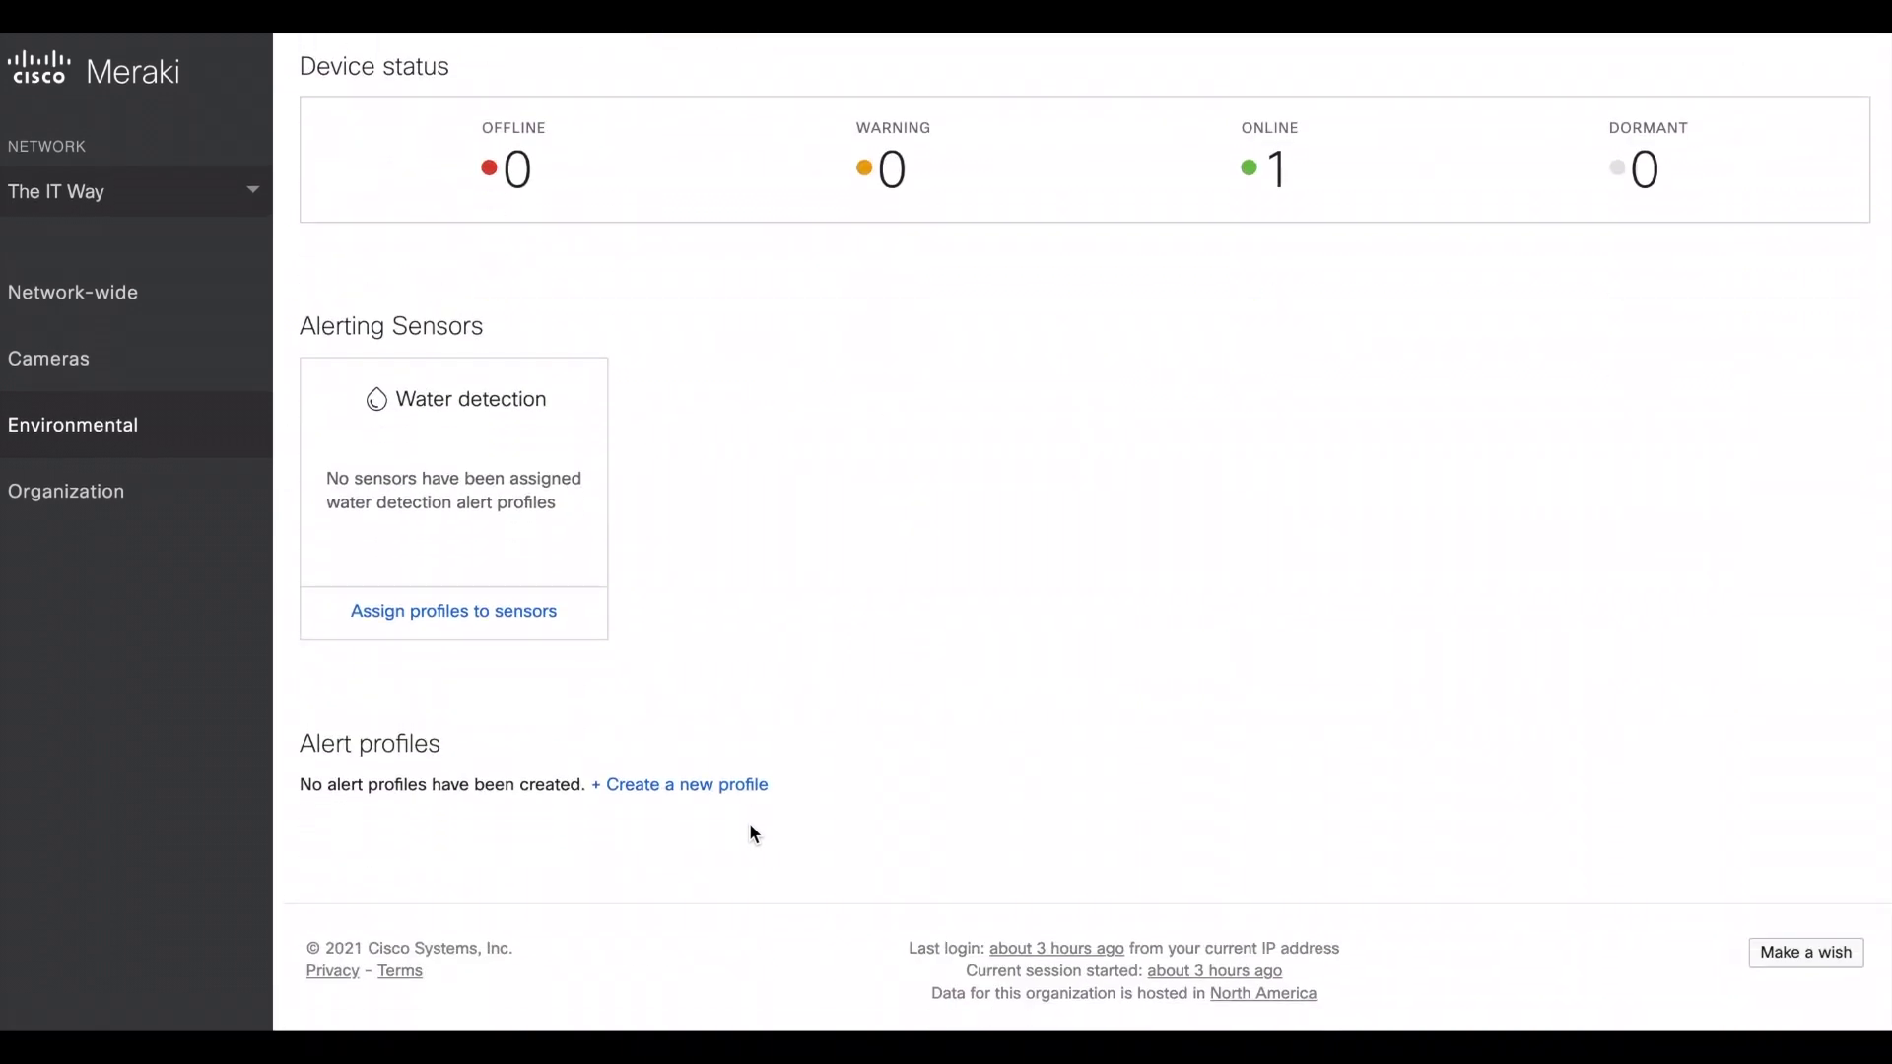
pyautogui.scroll(3, 871, 639)
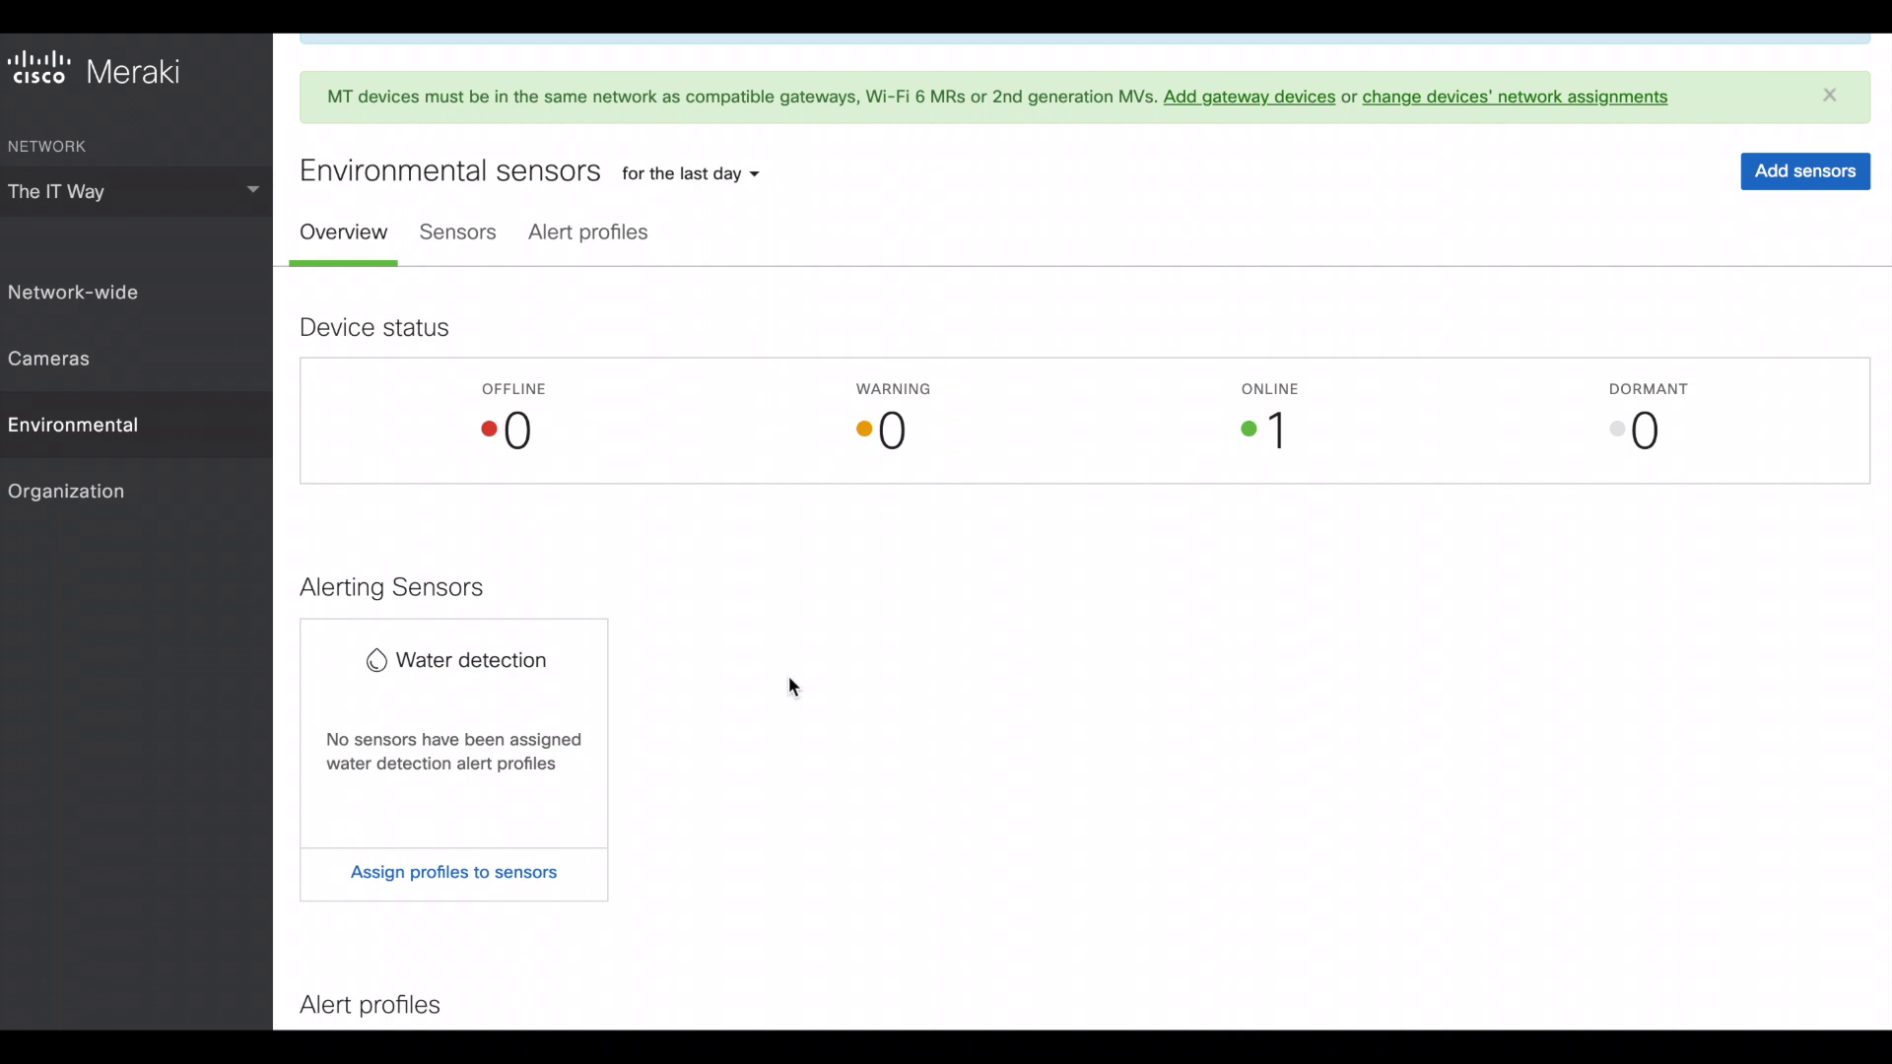
pyautogui.scroll(-3, 789, 682)
# - Start a new environmental alert profile named 'Wet Alert'
pyautogui.click(693, 785)
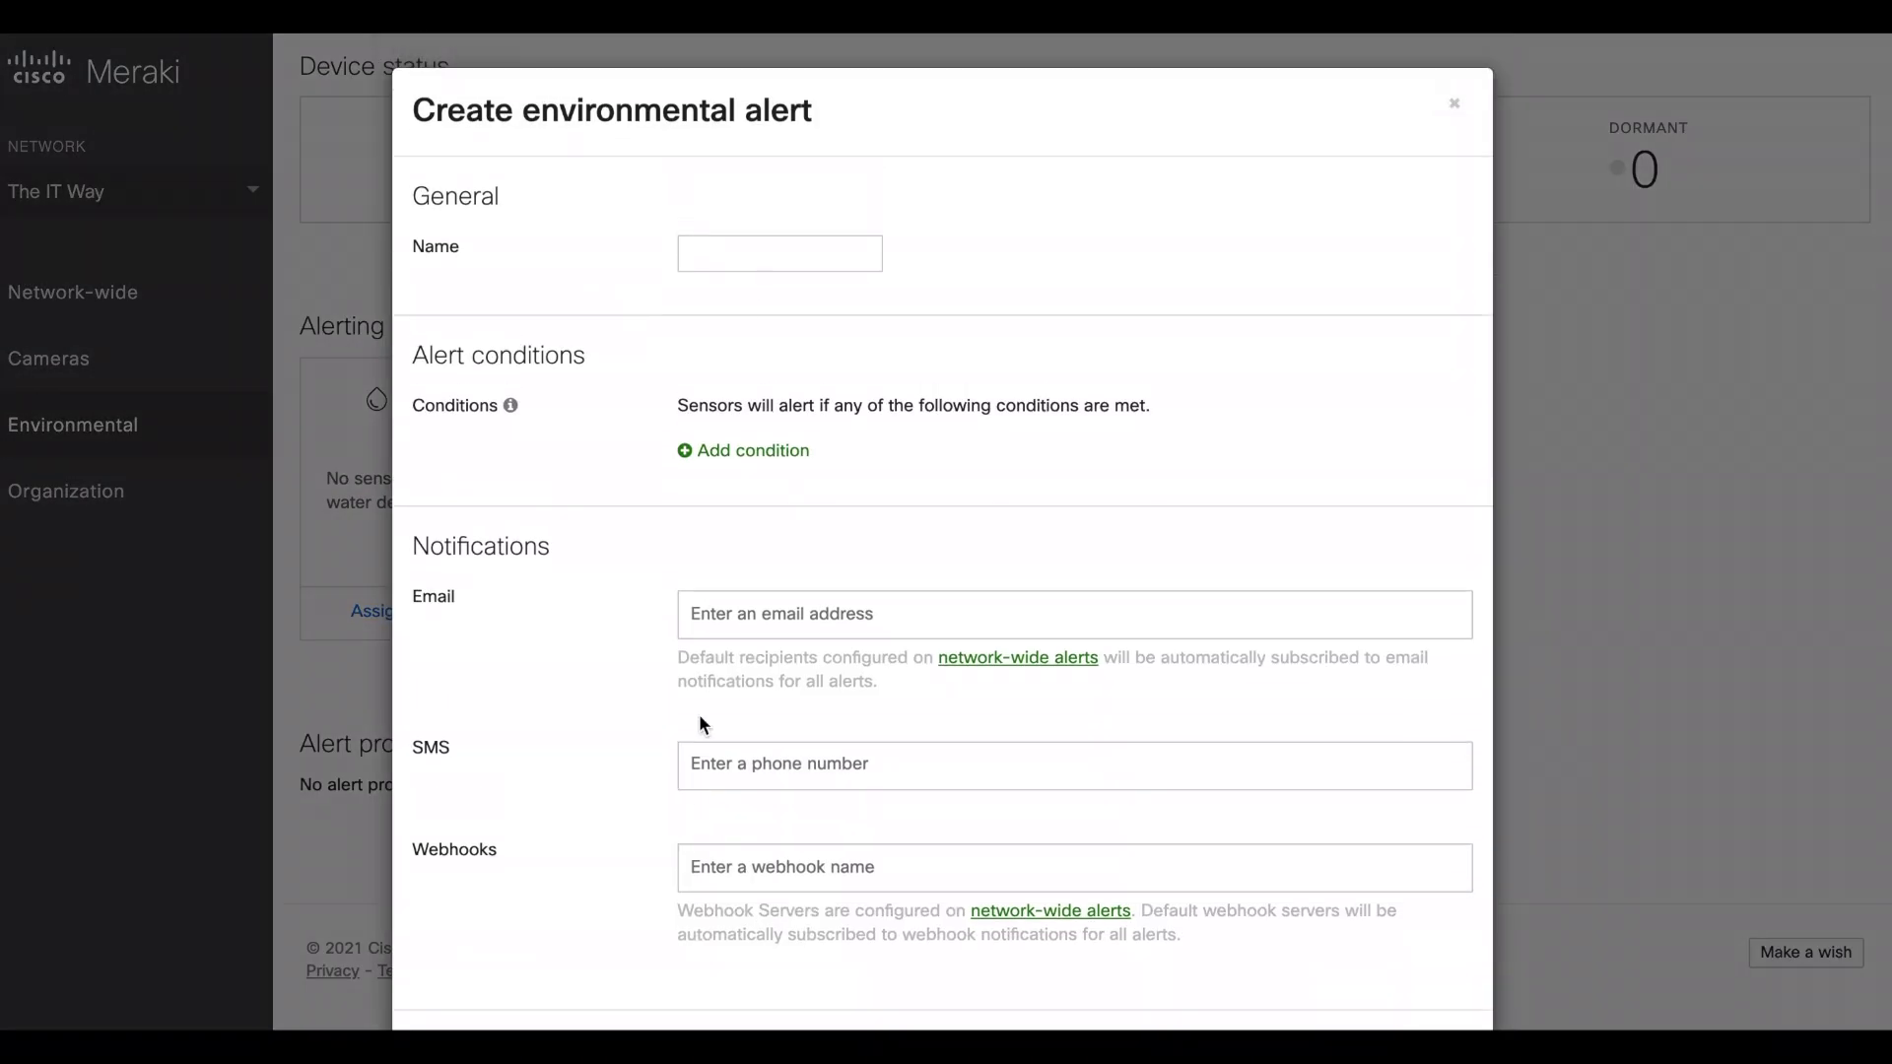
pyautogui.click(741, 254)
pyautogui.write('We')
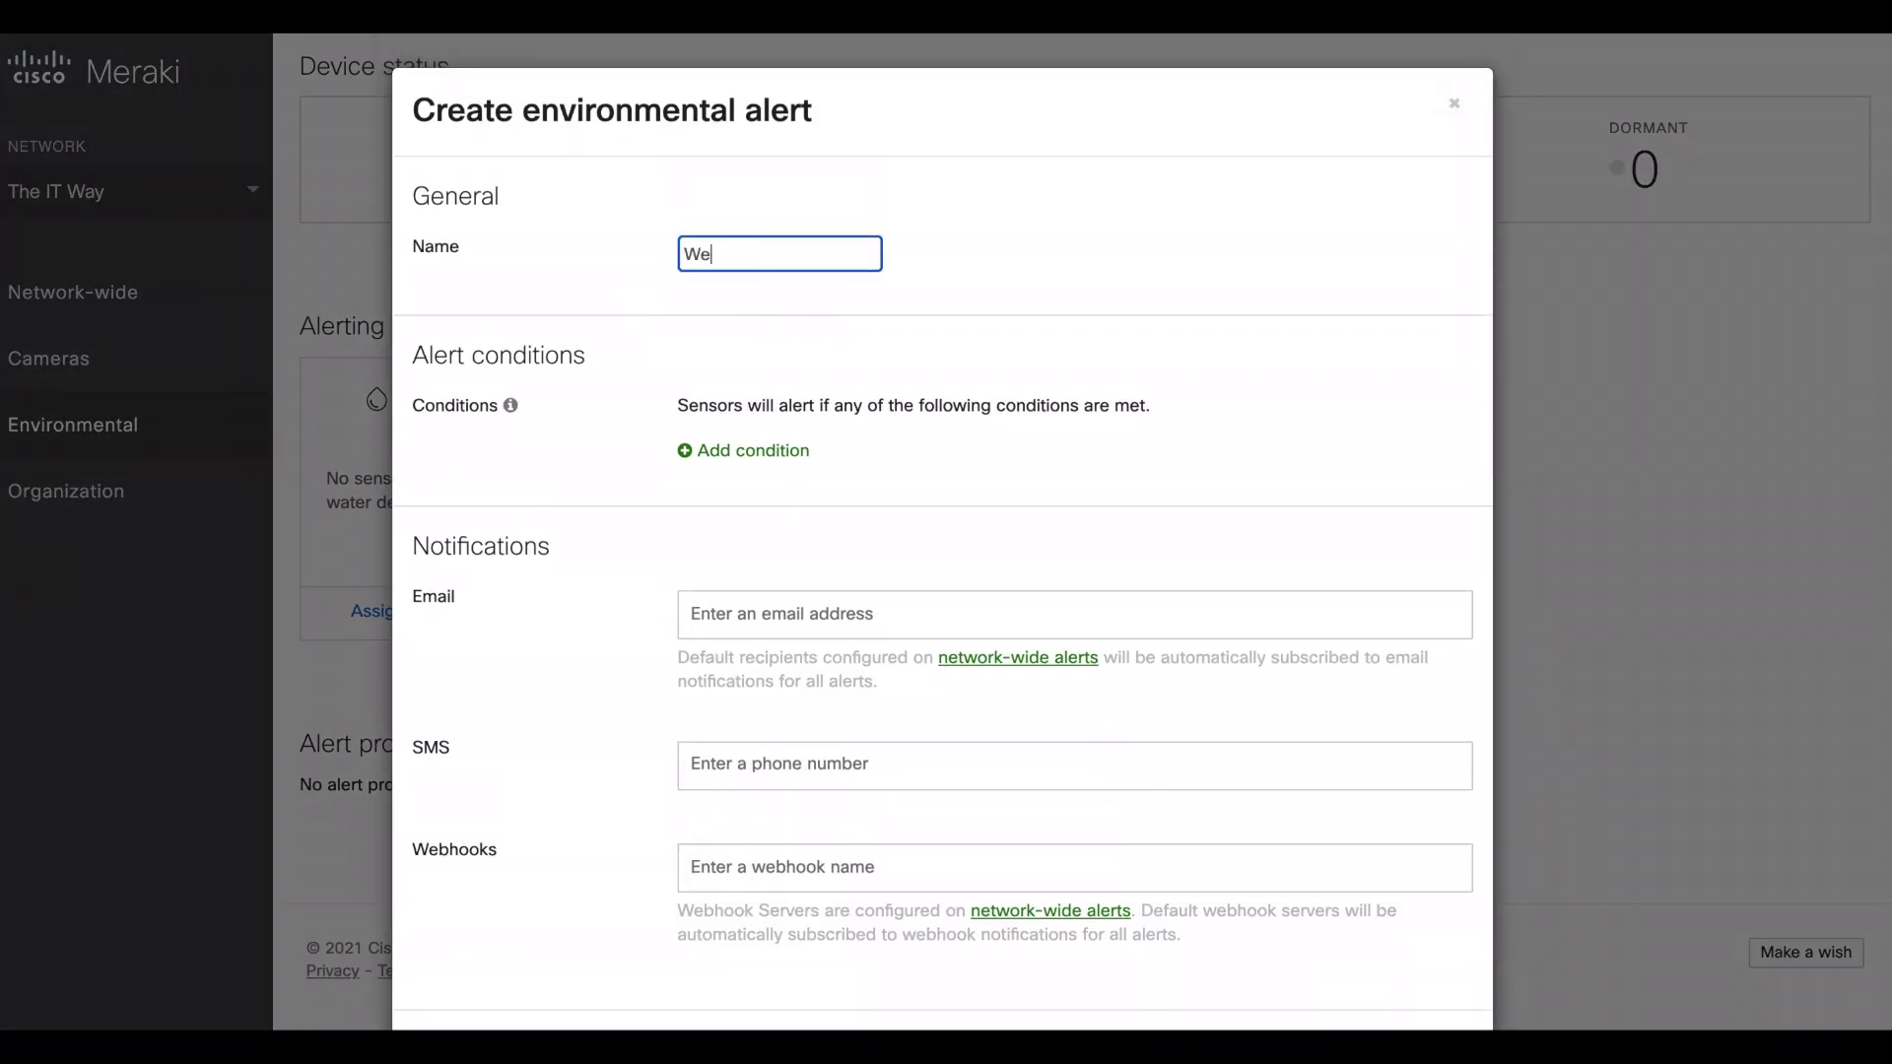
pyautogui.write('t Alert')
# - Add a condition that triggers when water is detected
pyautogui.click(769, 453)
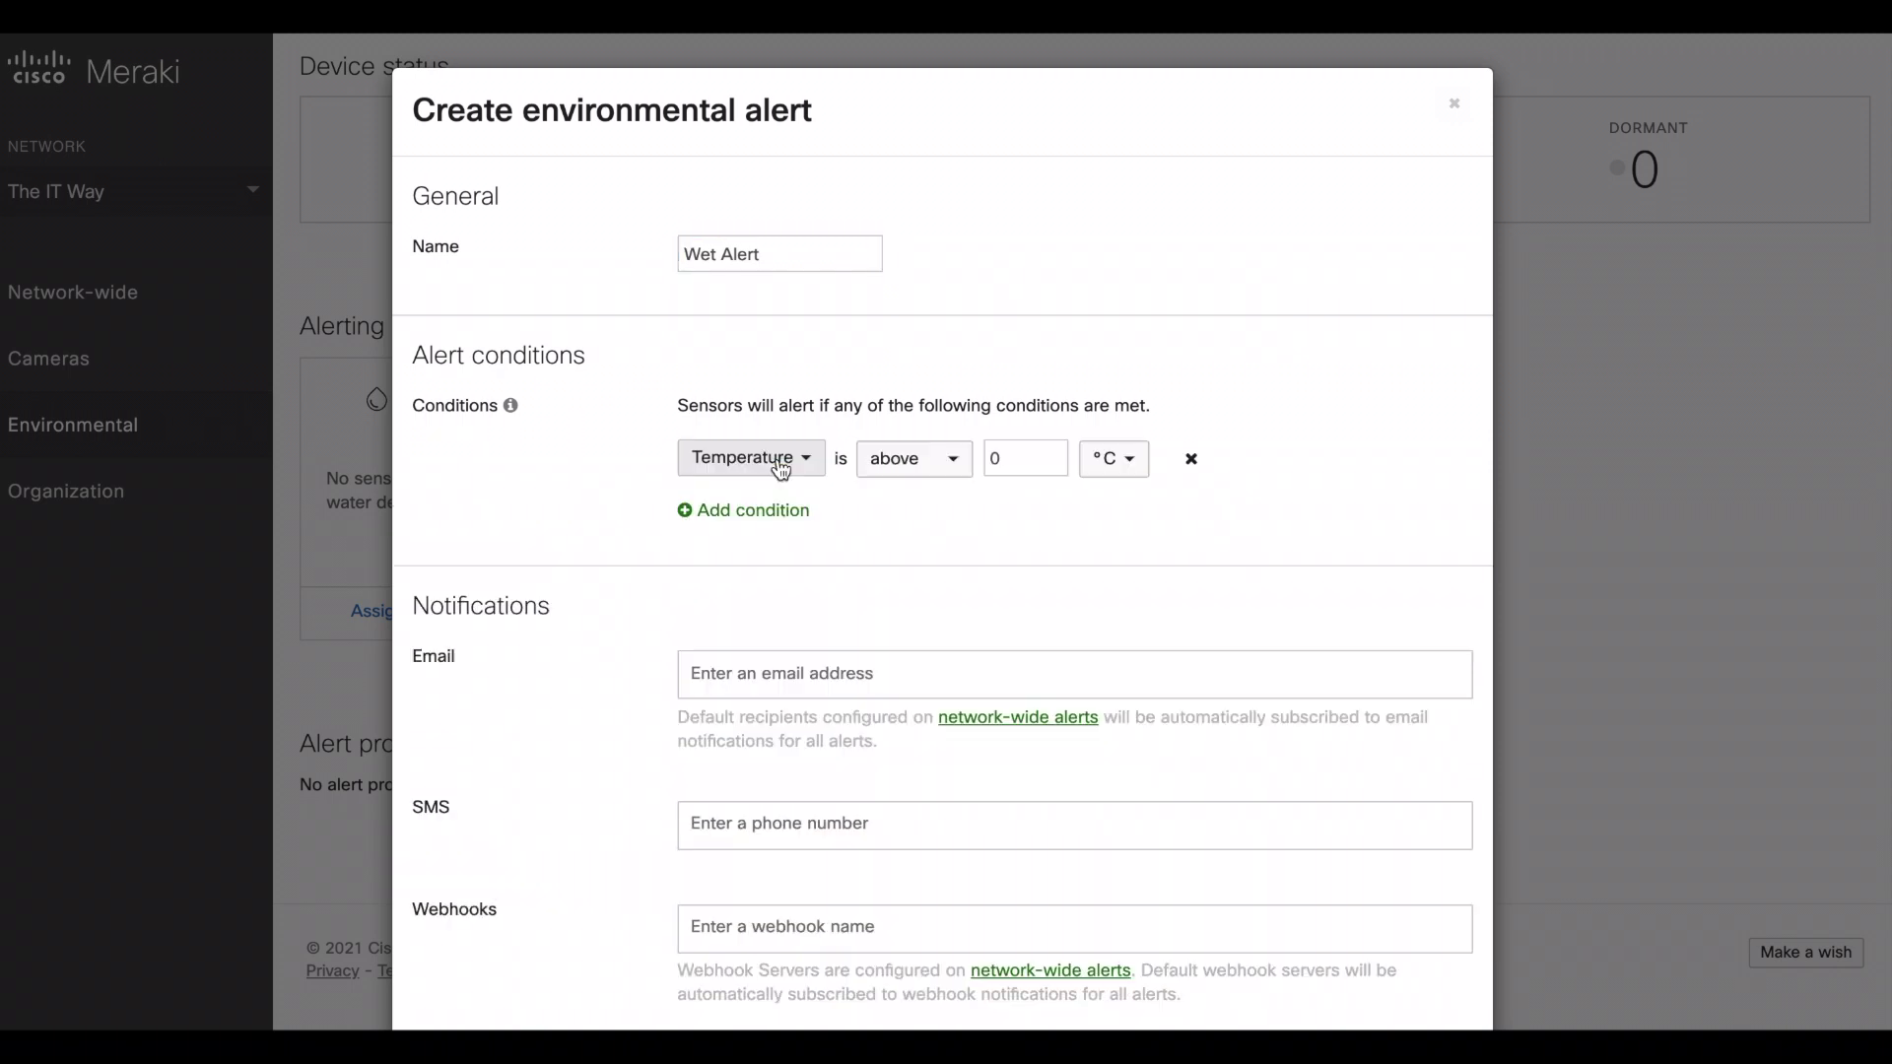
pyautogui.click(780, 465)
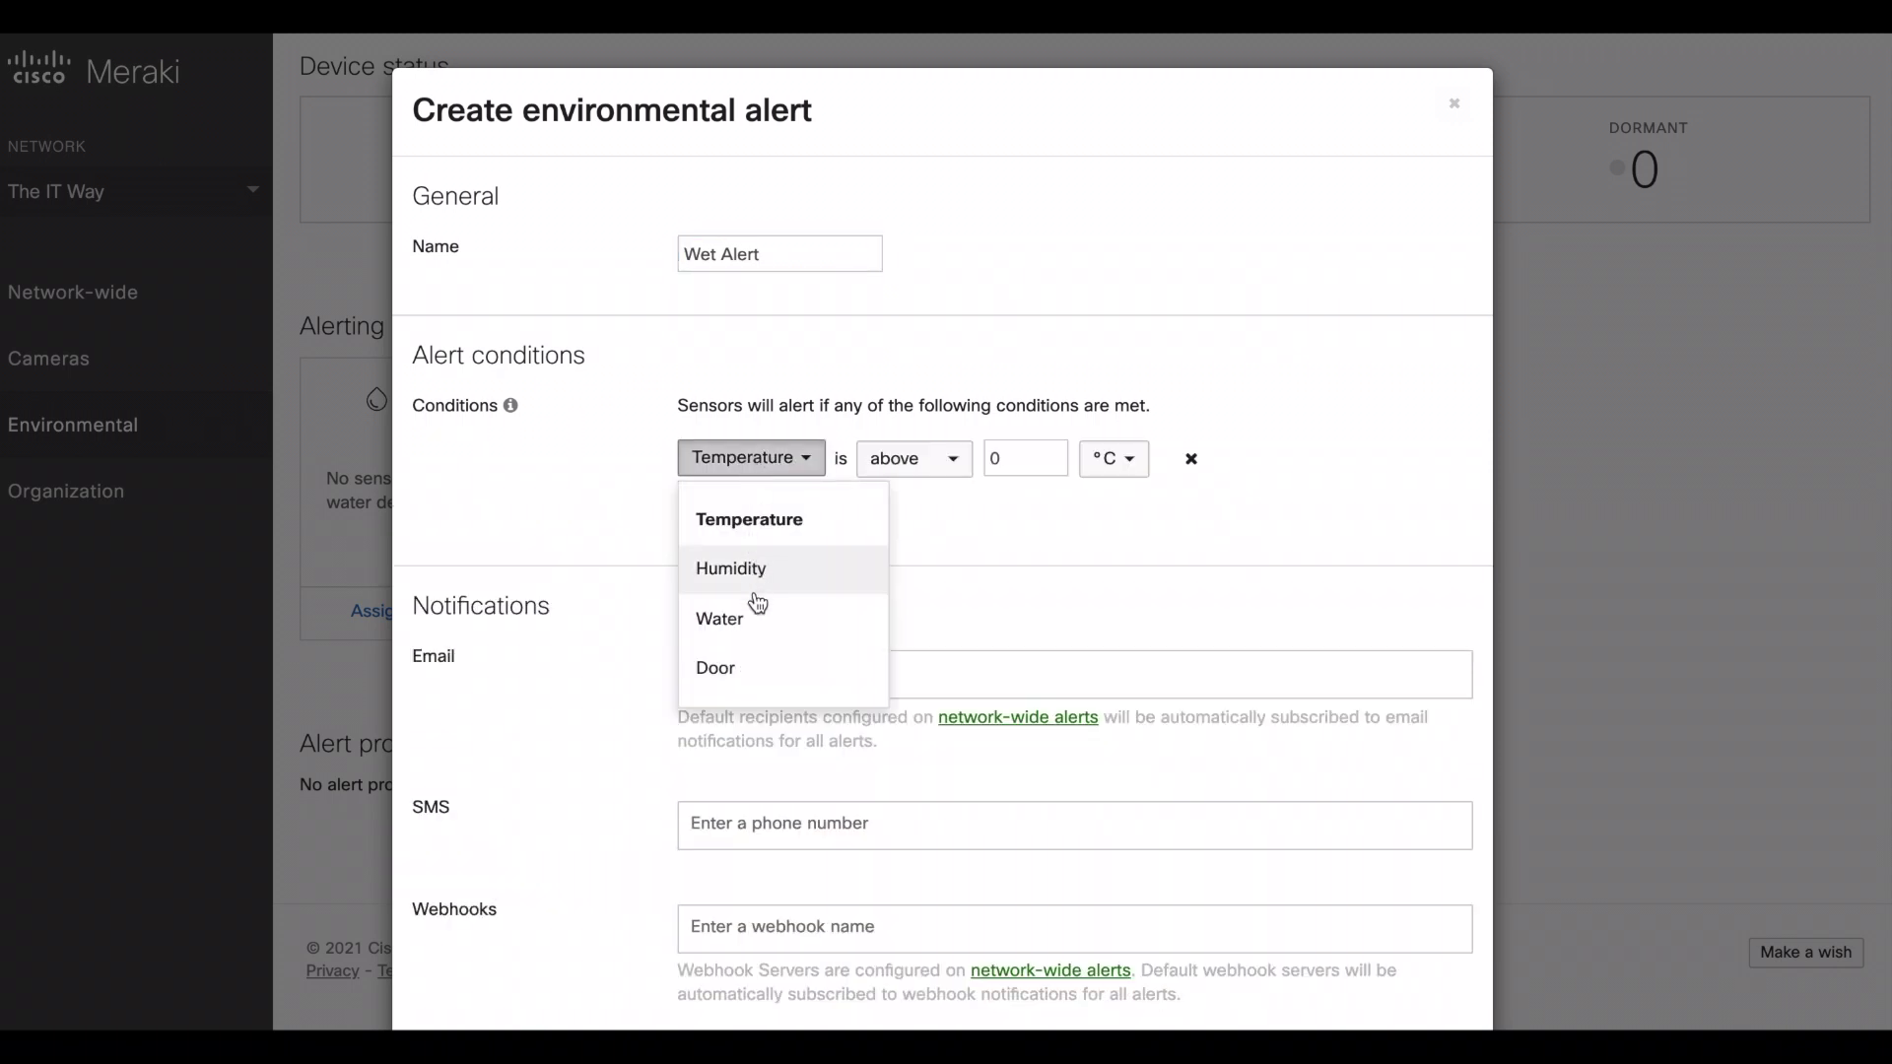
pyautogui.click(749, 631)
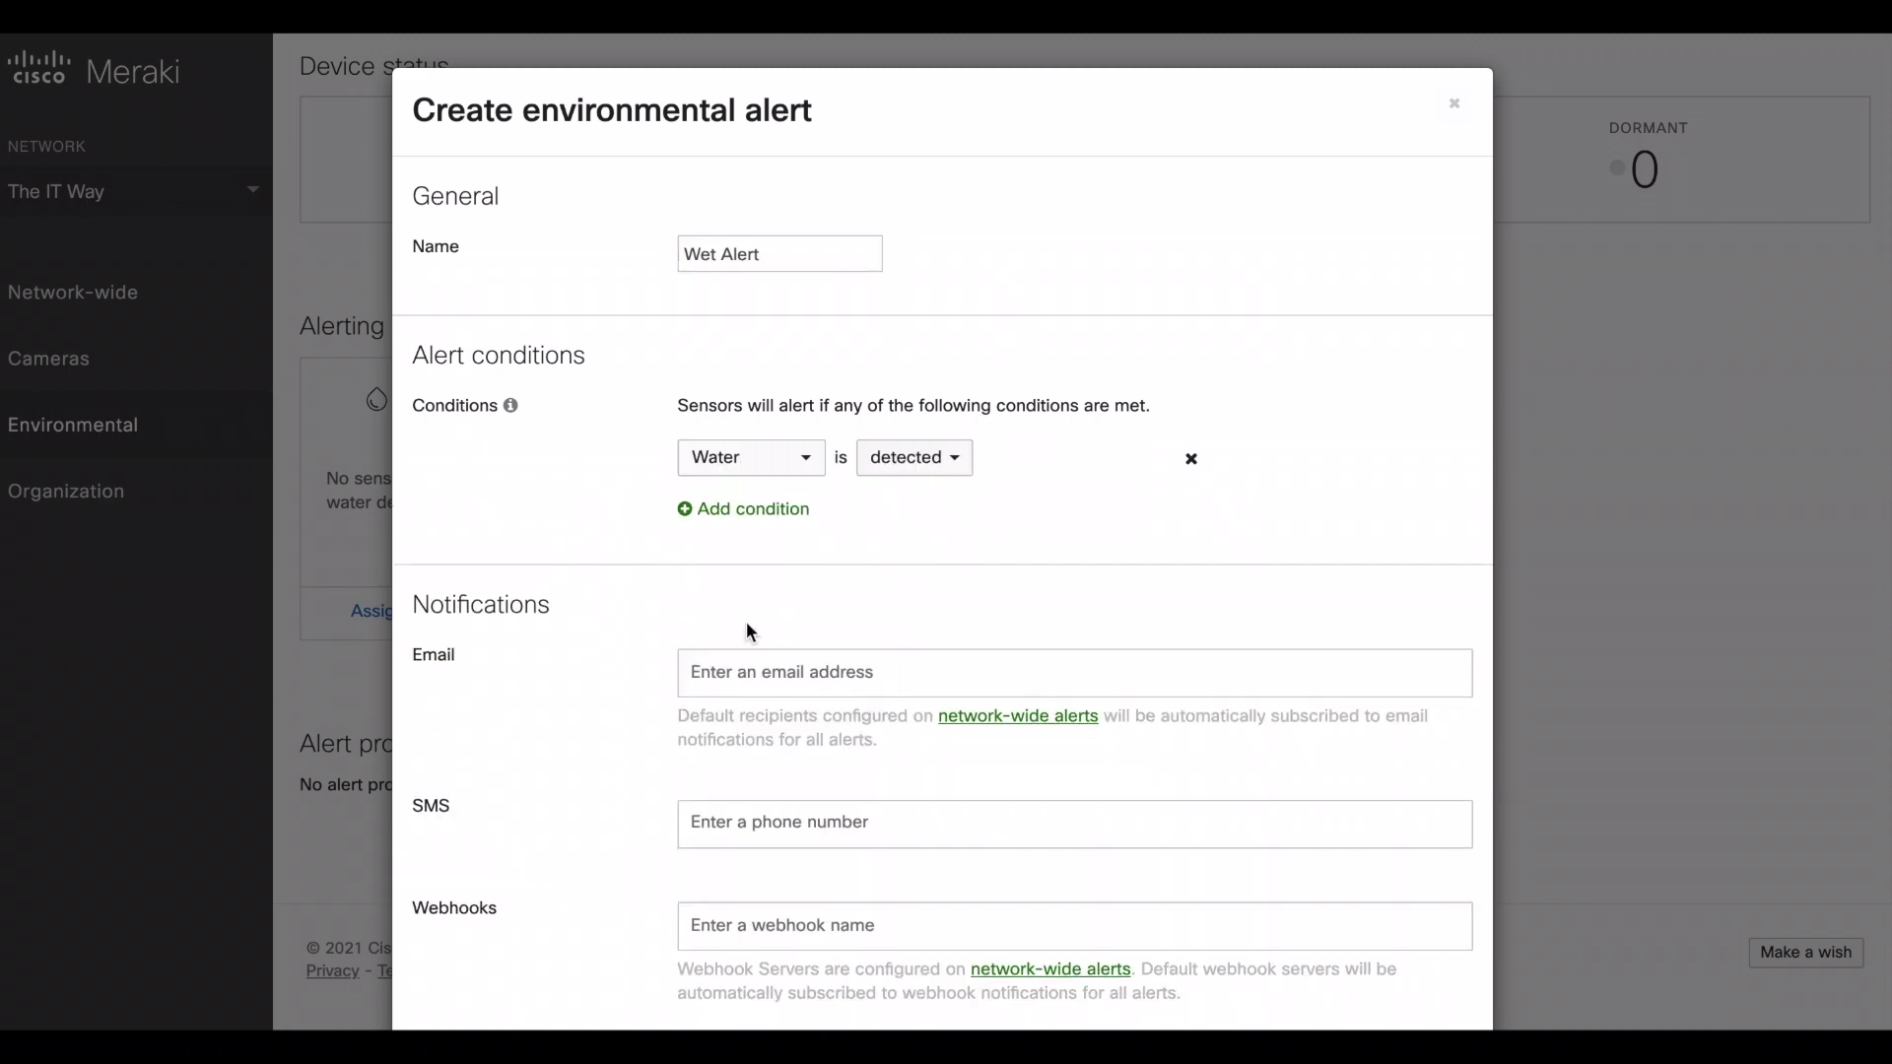
pyautogui.click(913, 471)
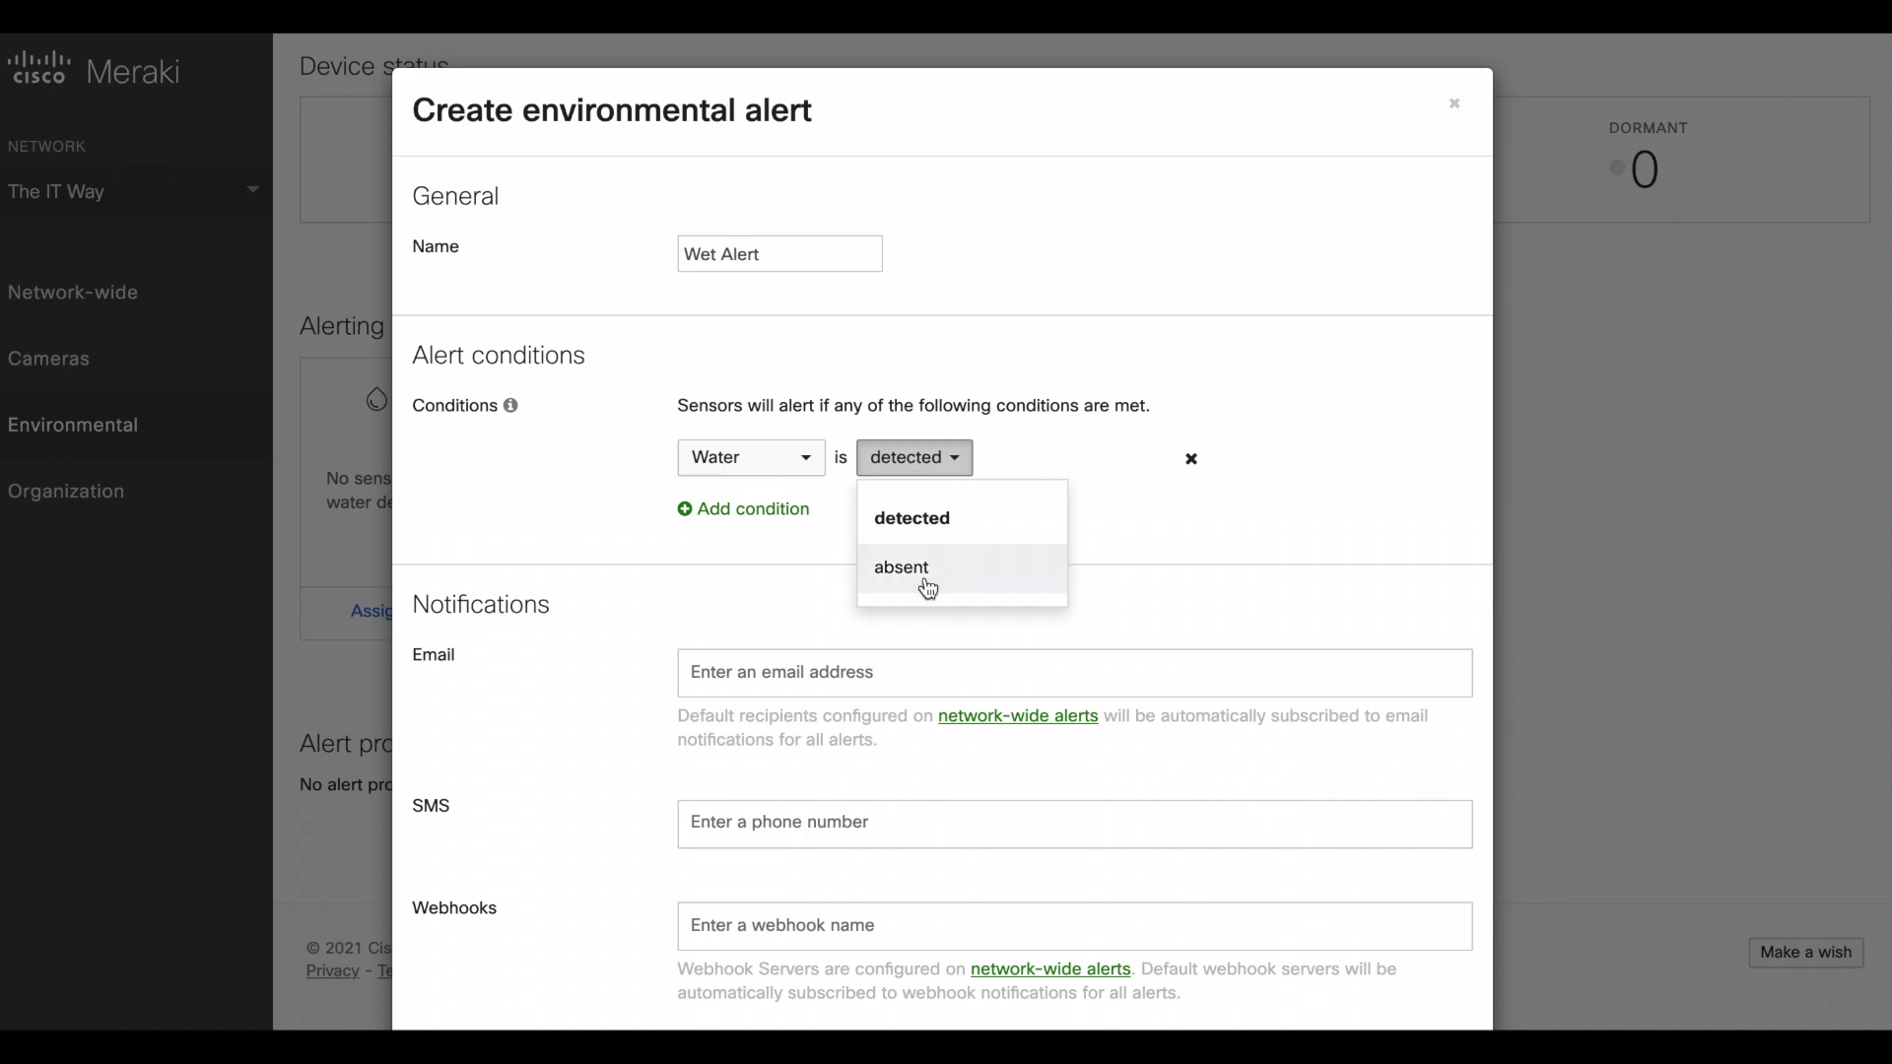
pyautogui.click(1099, 536)
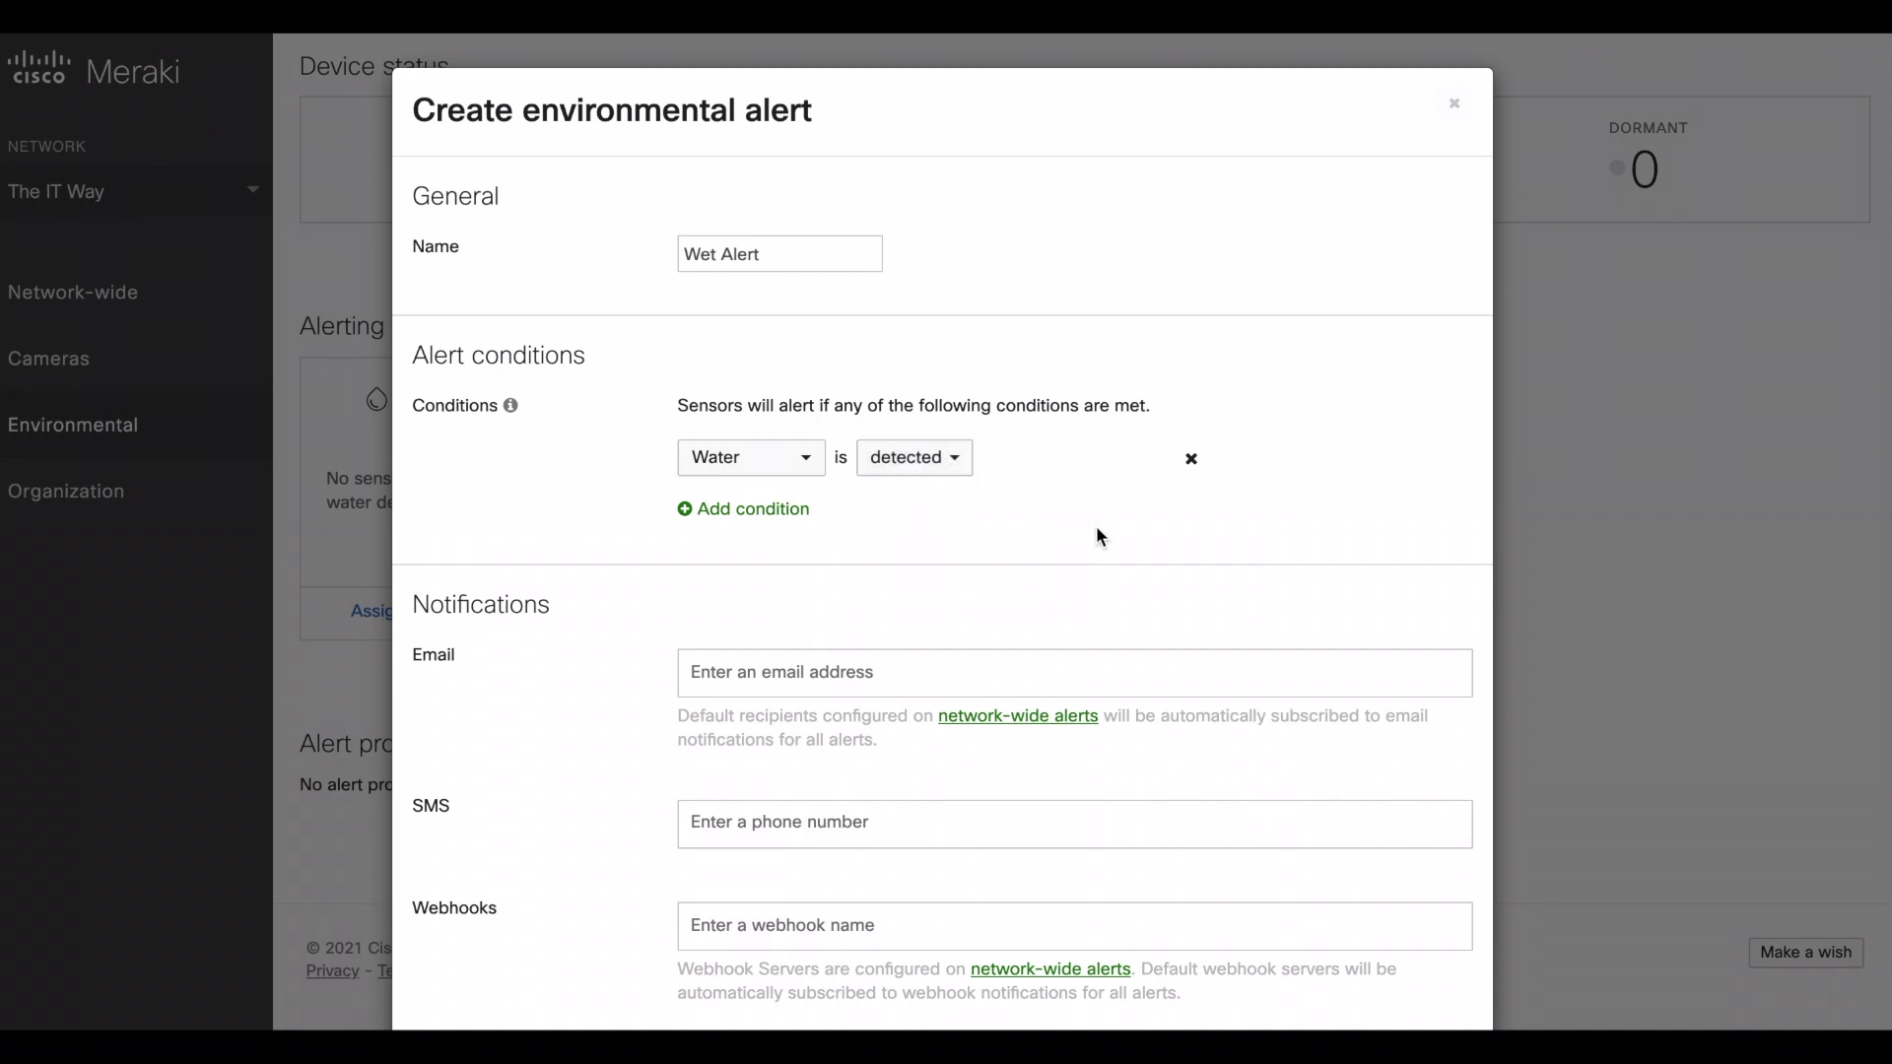
# - Add the notification e-mail recipient and save the Wet Alert profile
pyautogui.scroll(-2, 595, 654)
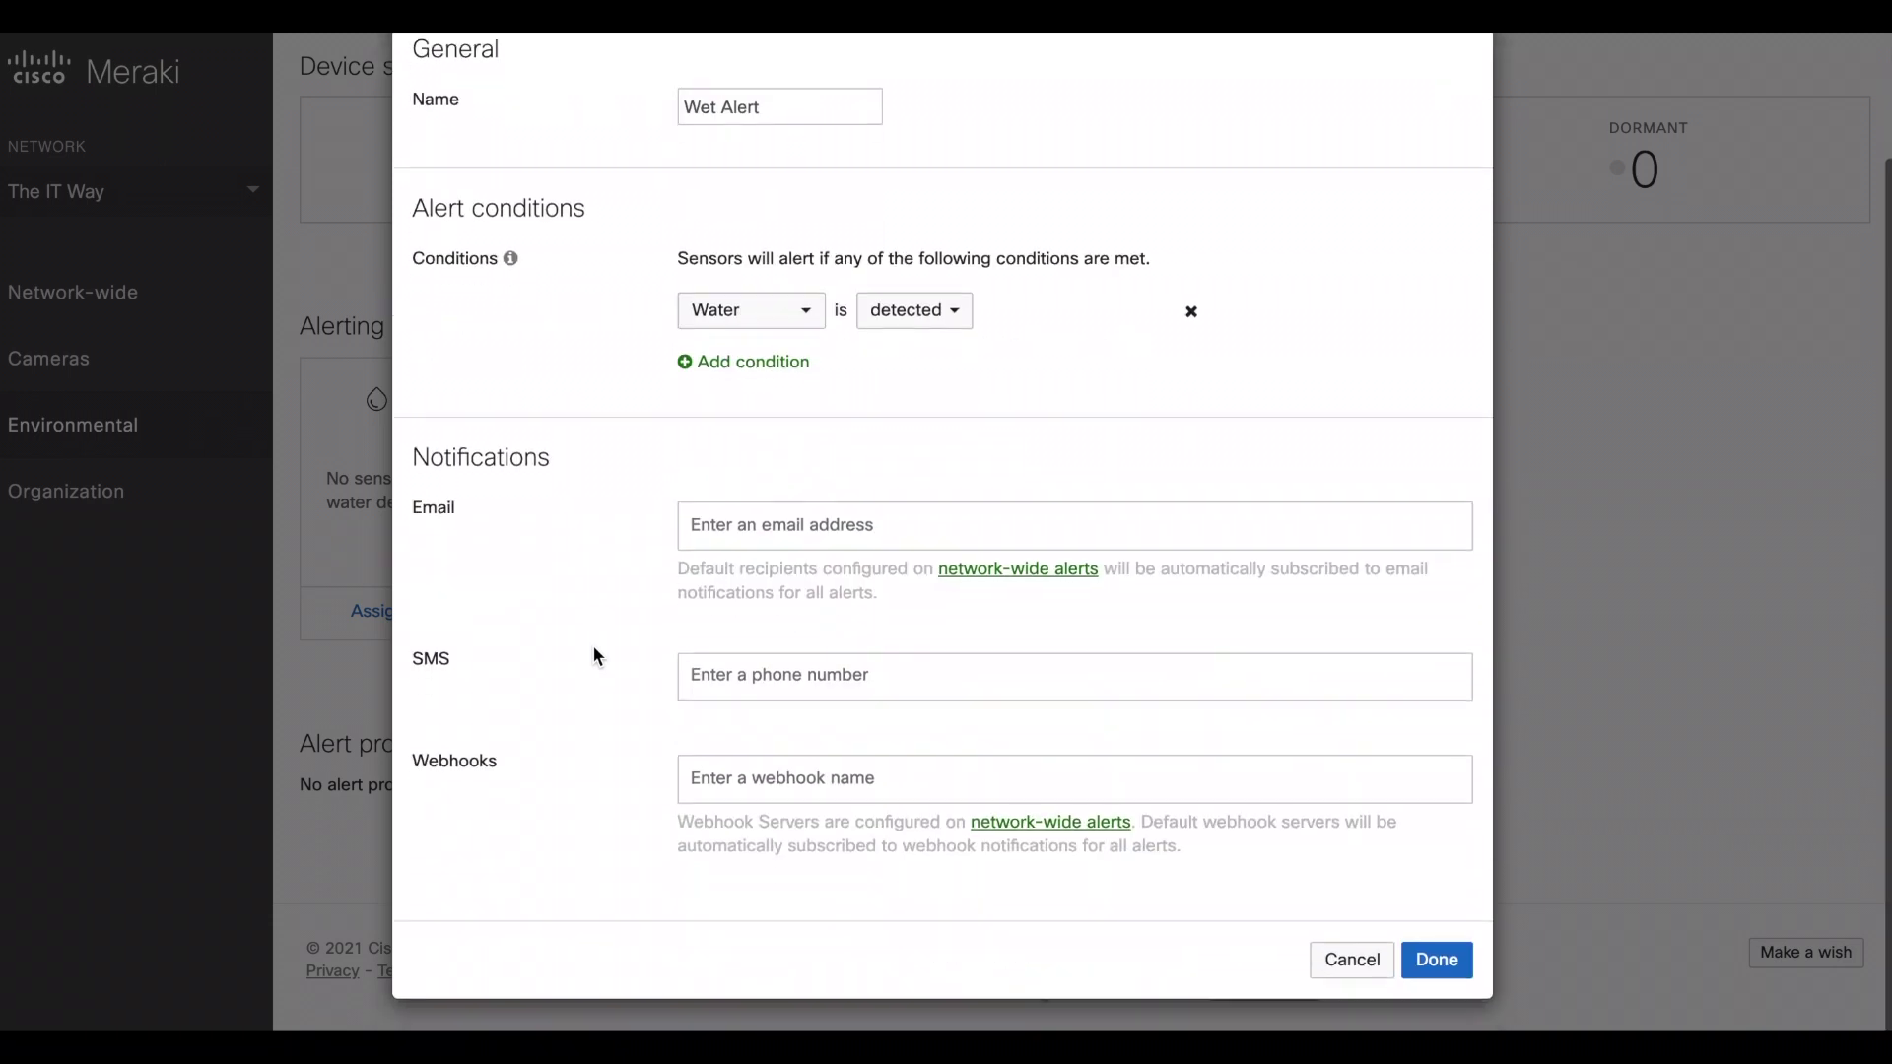
pyautogui.click(745, 528)
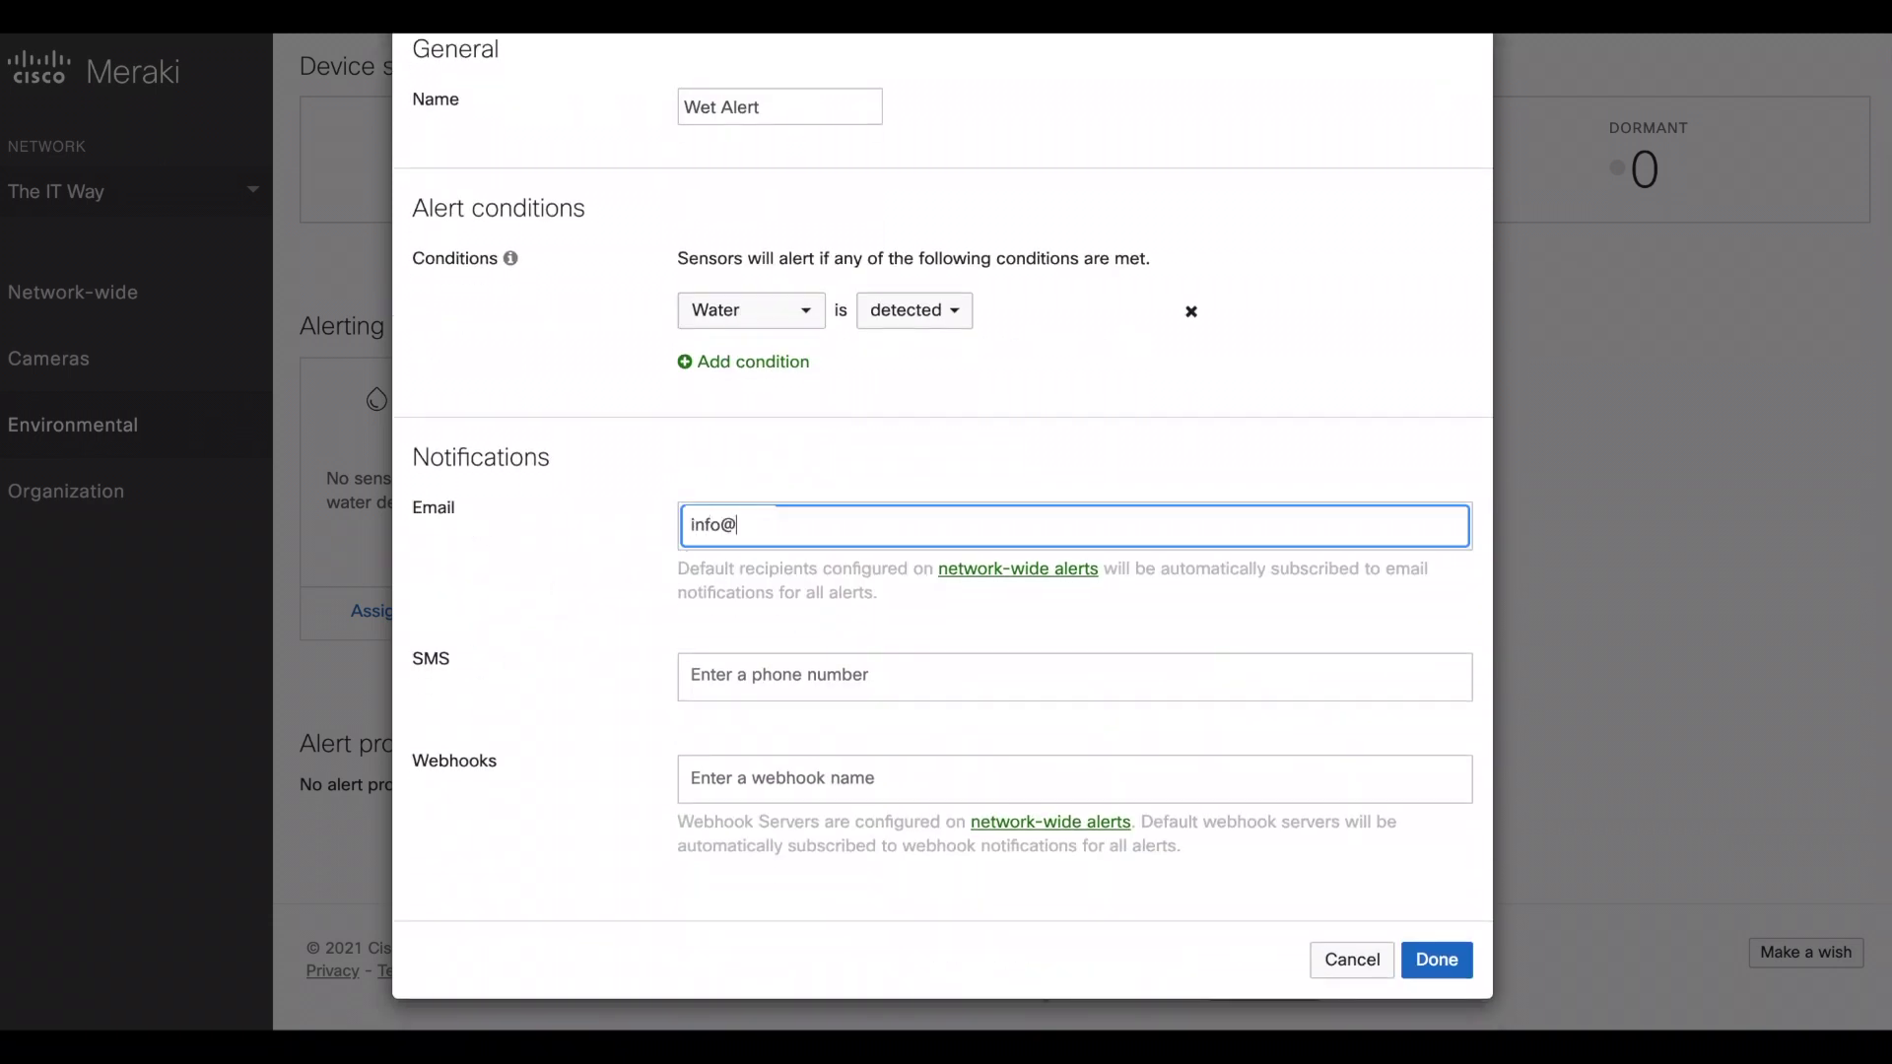
pyautogui.press('Return')
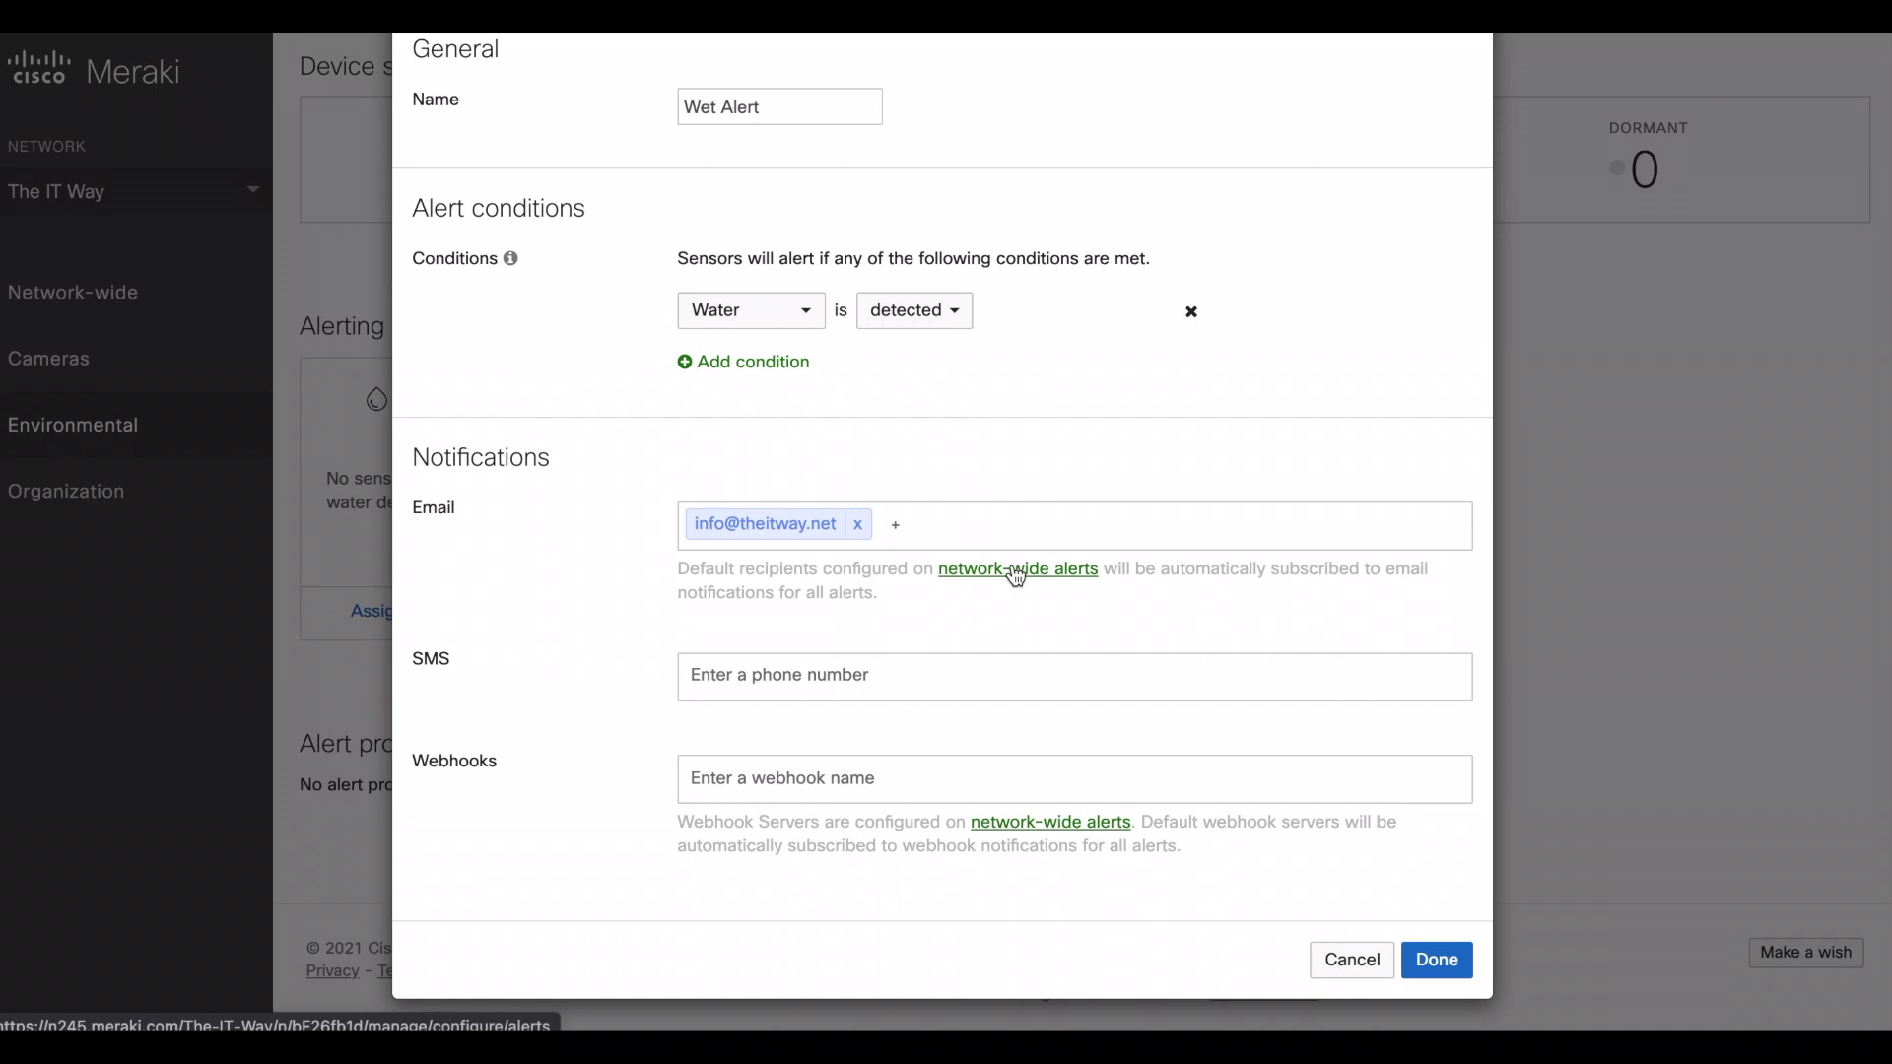
pyautogui.moveTo(720, 574); pyautogui.dragTo(806, 579)
pyautogui.click(802, 595)
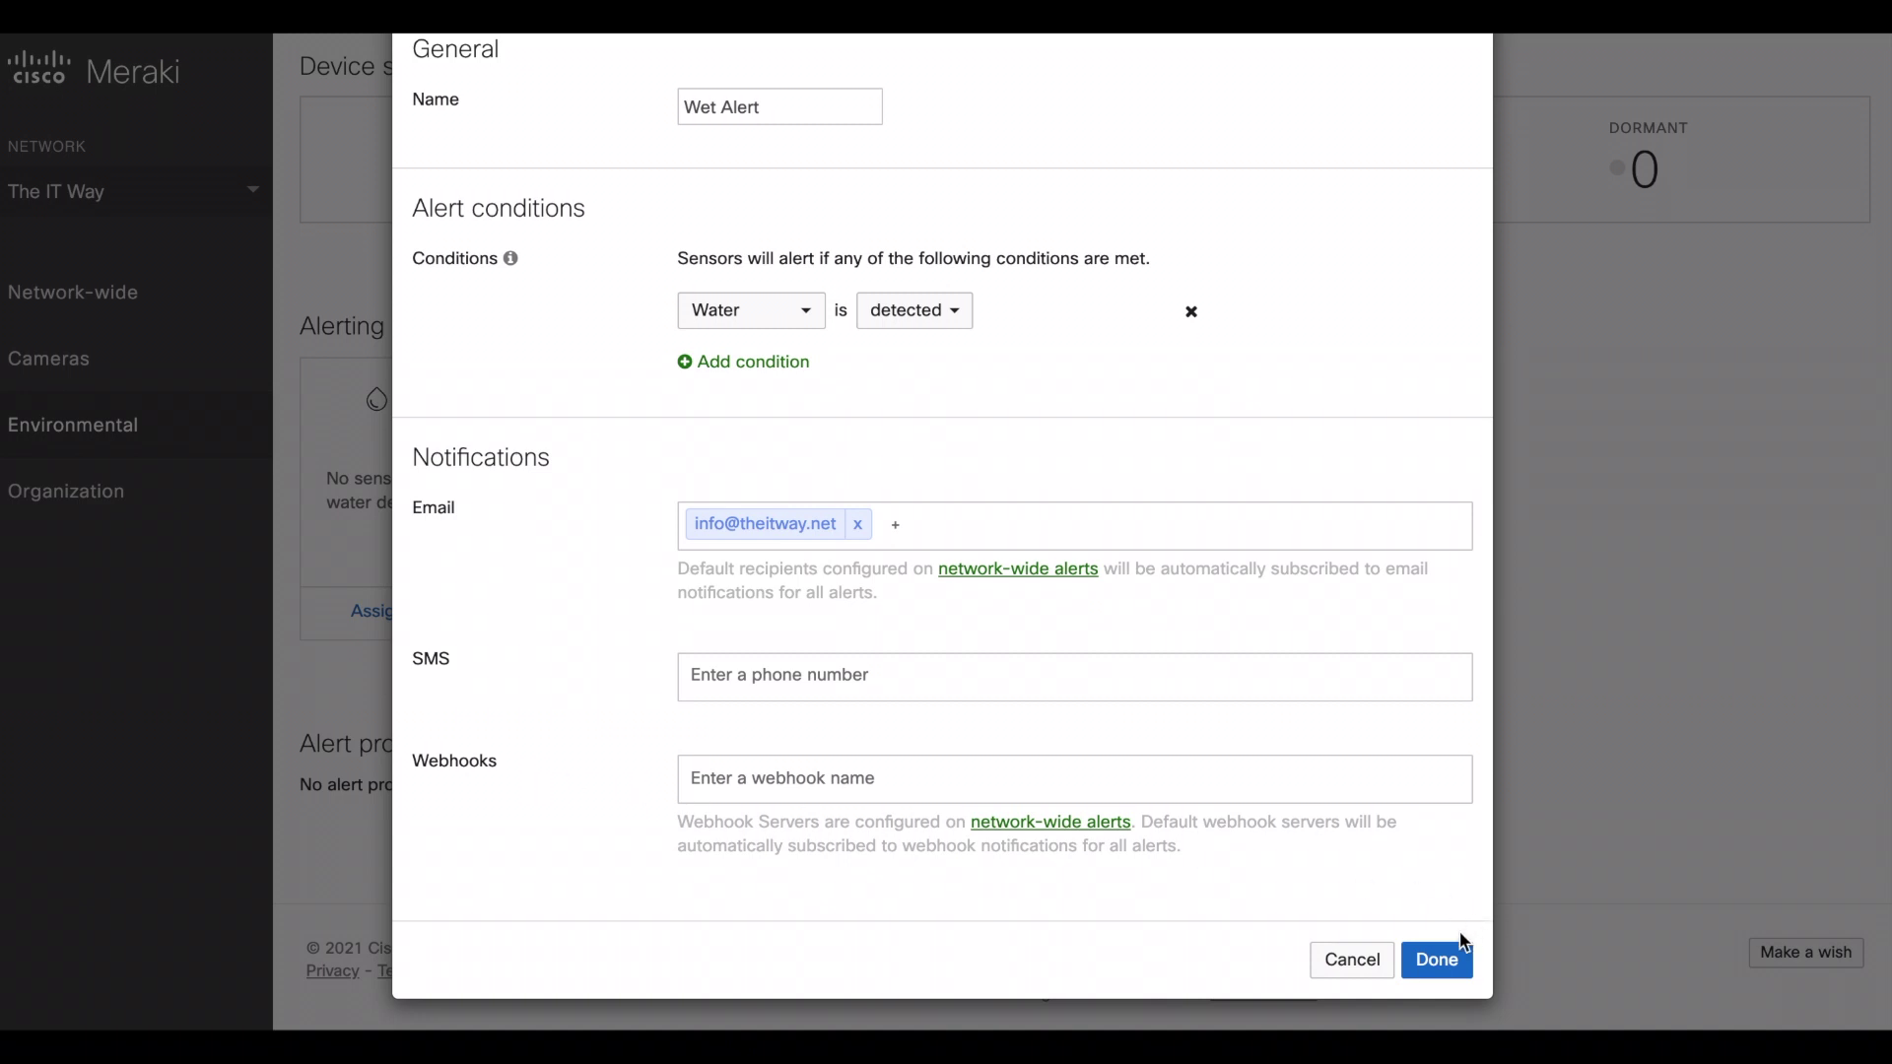
pyautogui.click(1445, 957)
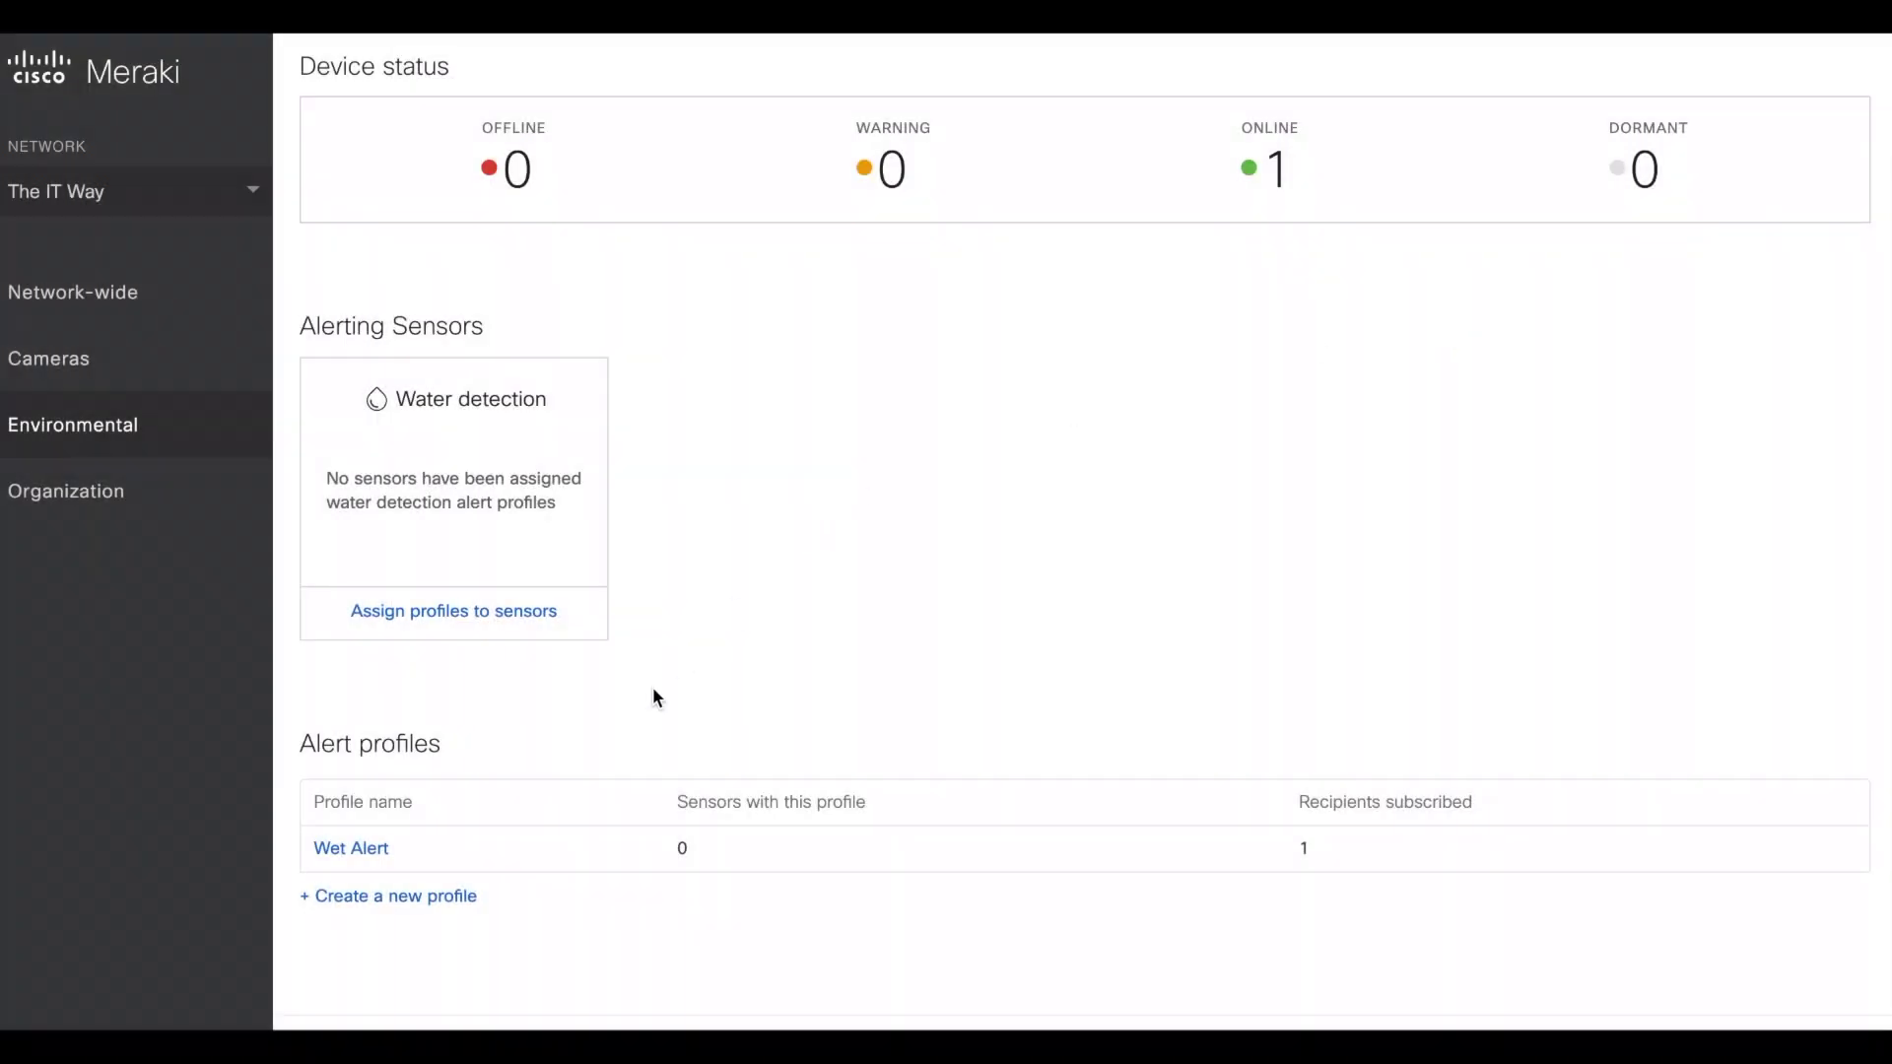
# - Add the Wet Alert profile to the MT12 sensor and save the assignment
pyautogui.click(521, 612)
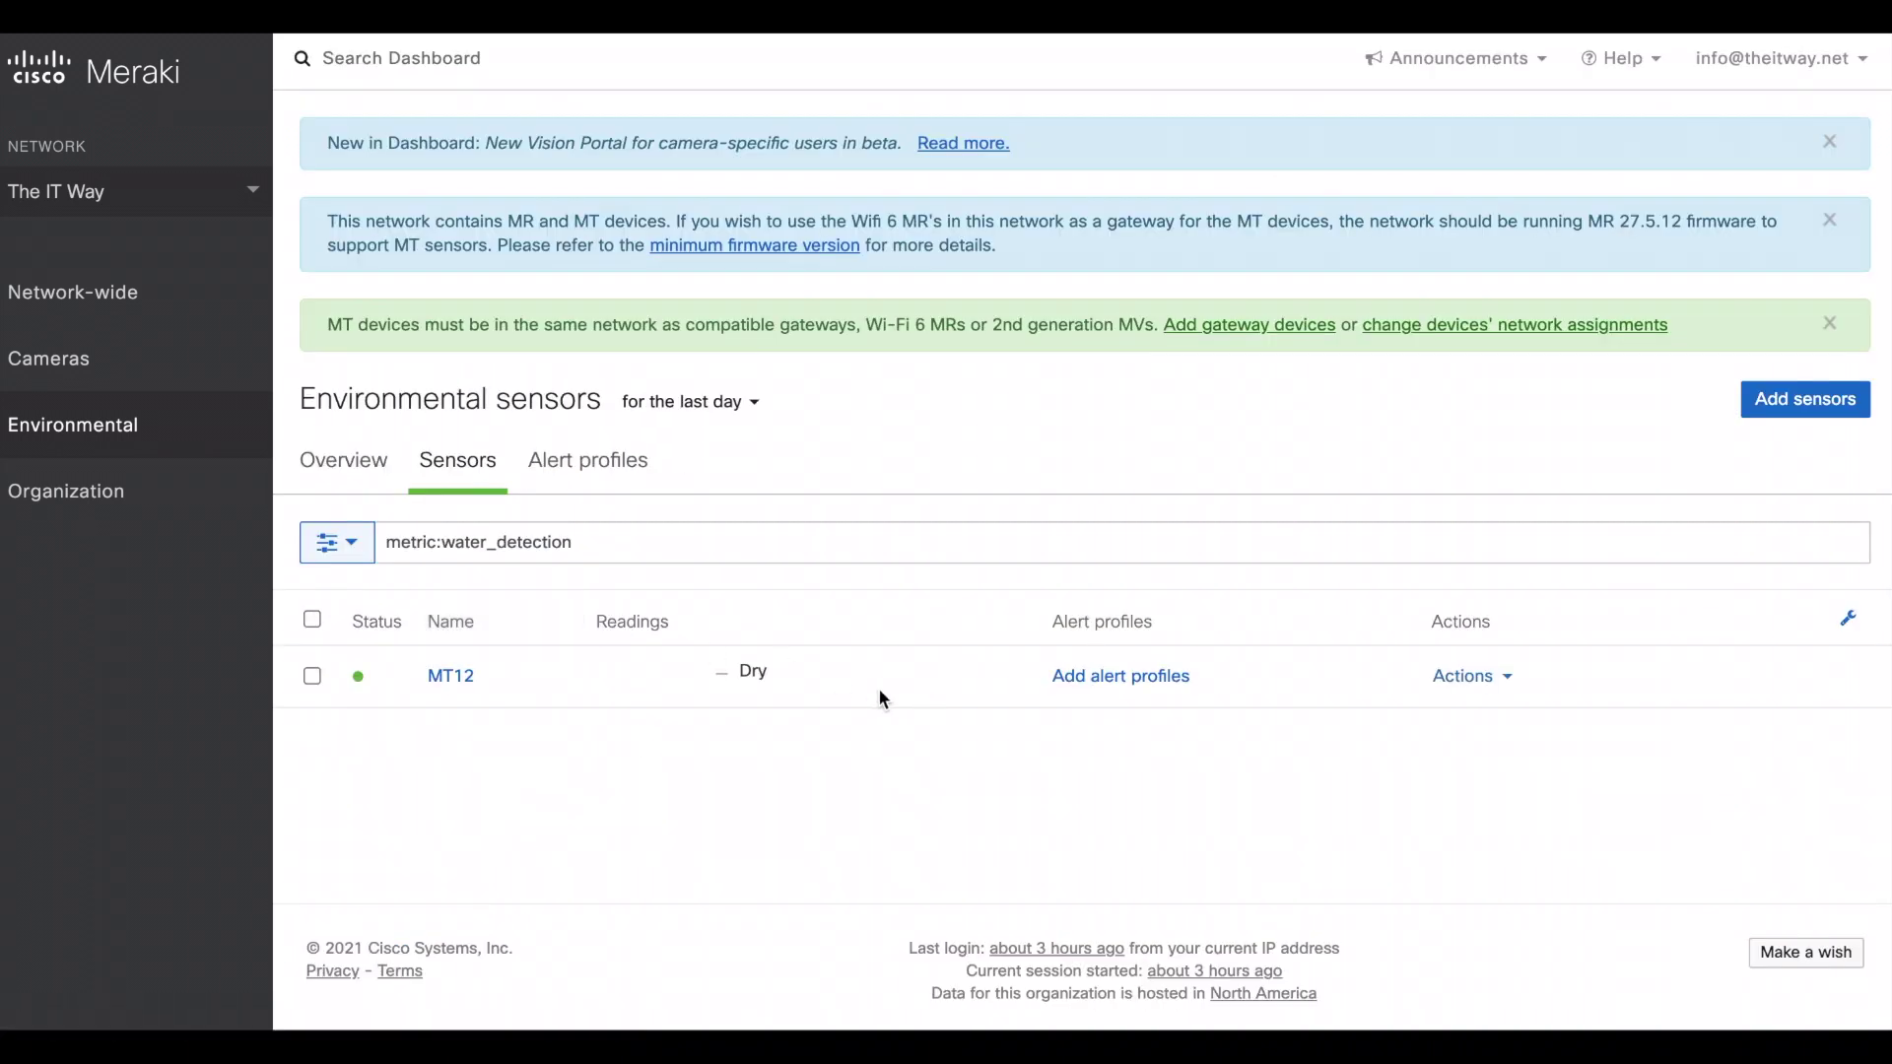
pyautogui.click(1145, 680)
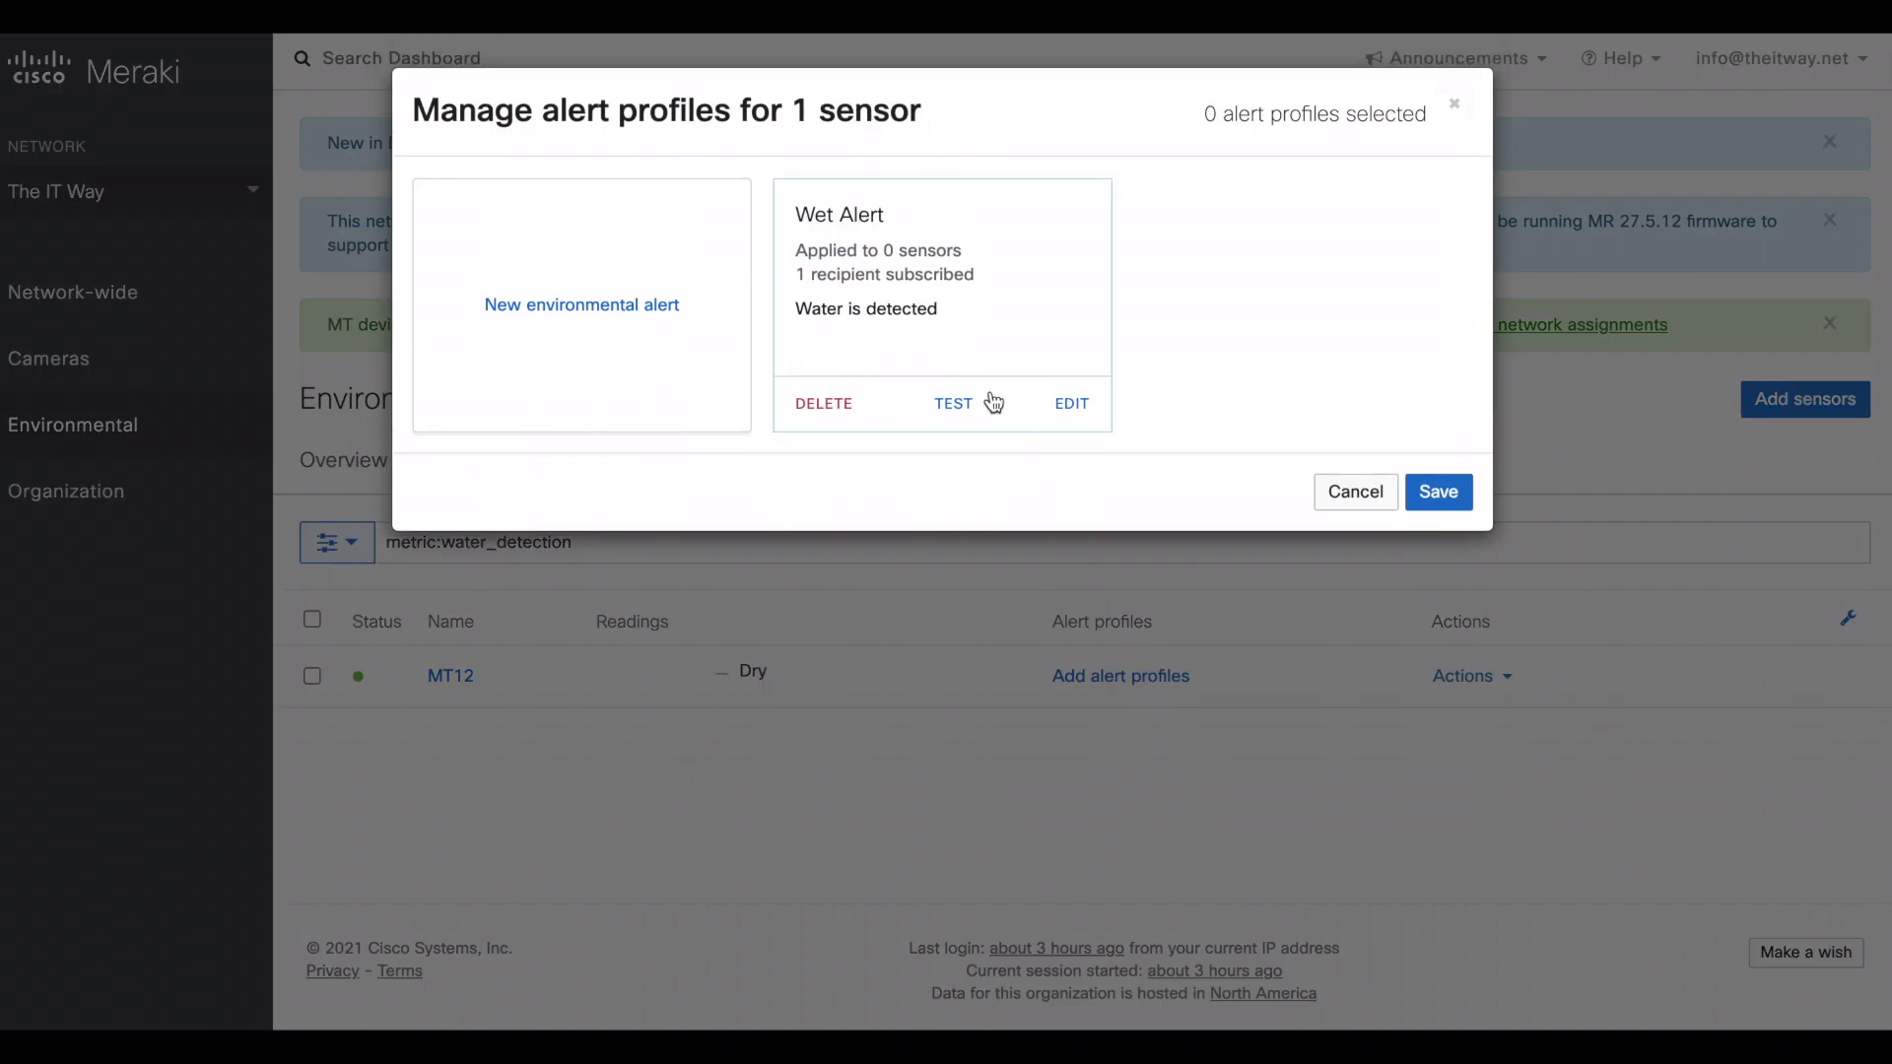
pyautogui.click(972, 292)
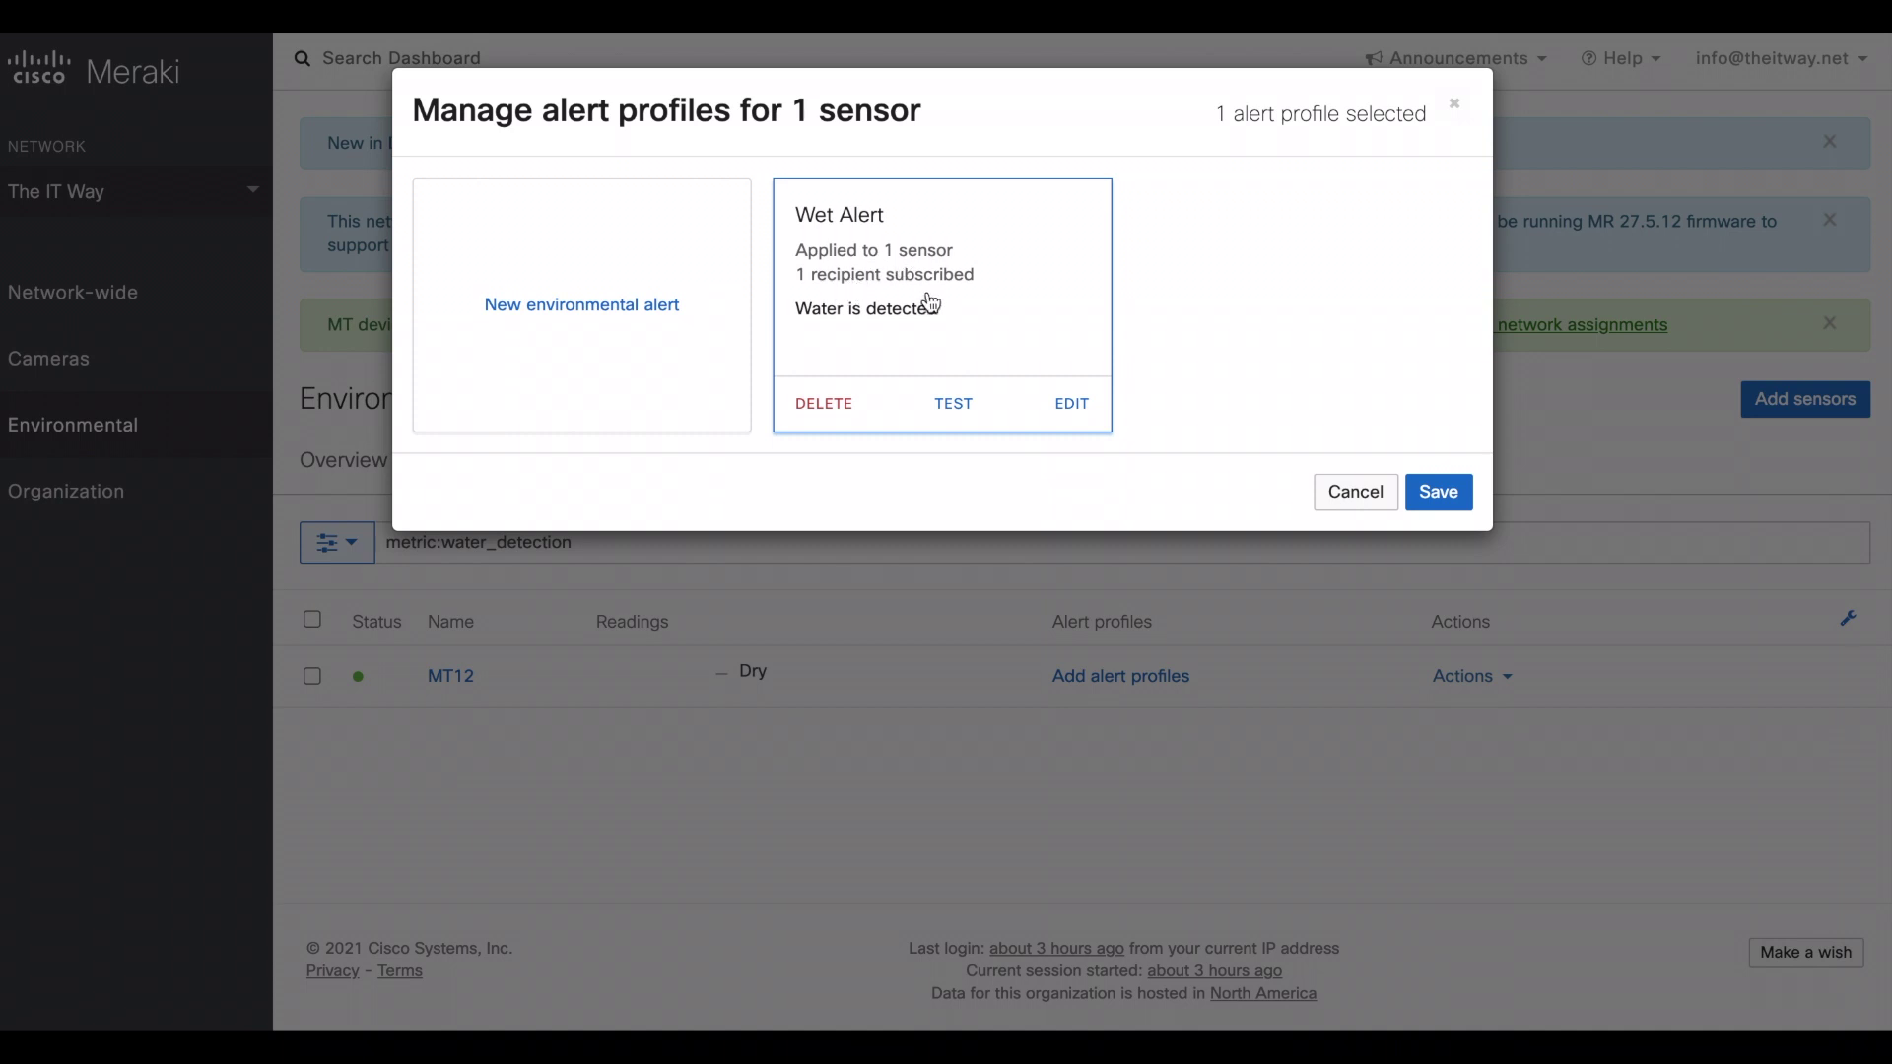
pyautogui.click(1441, 492)
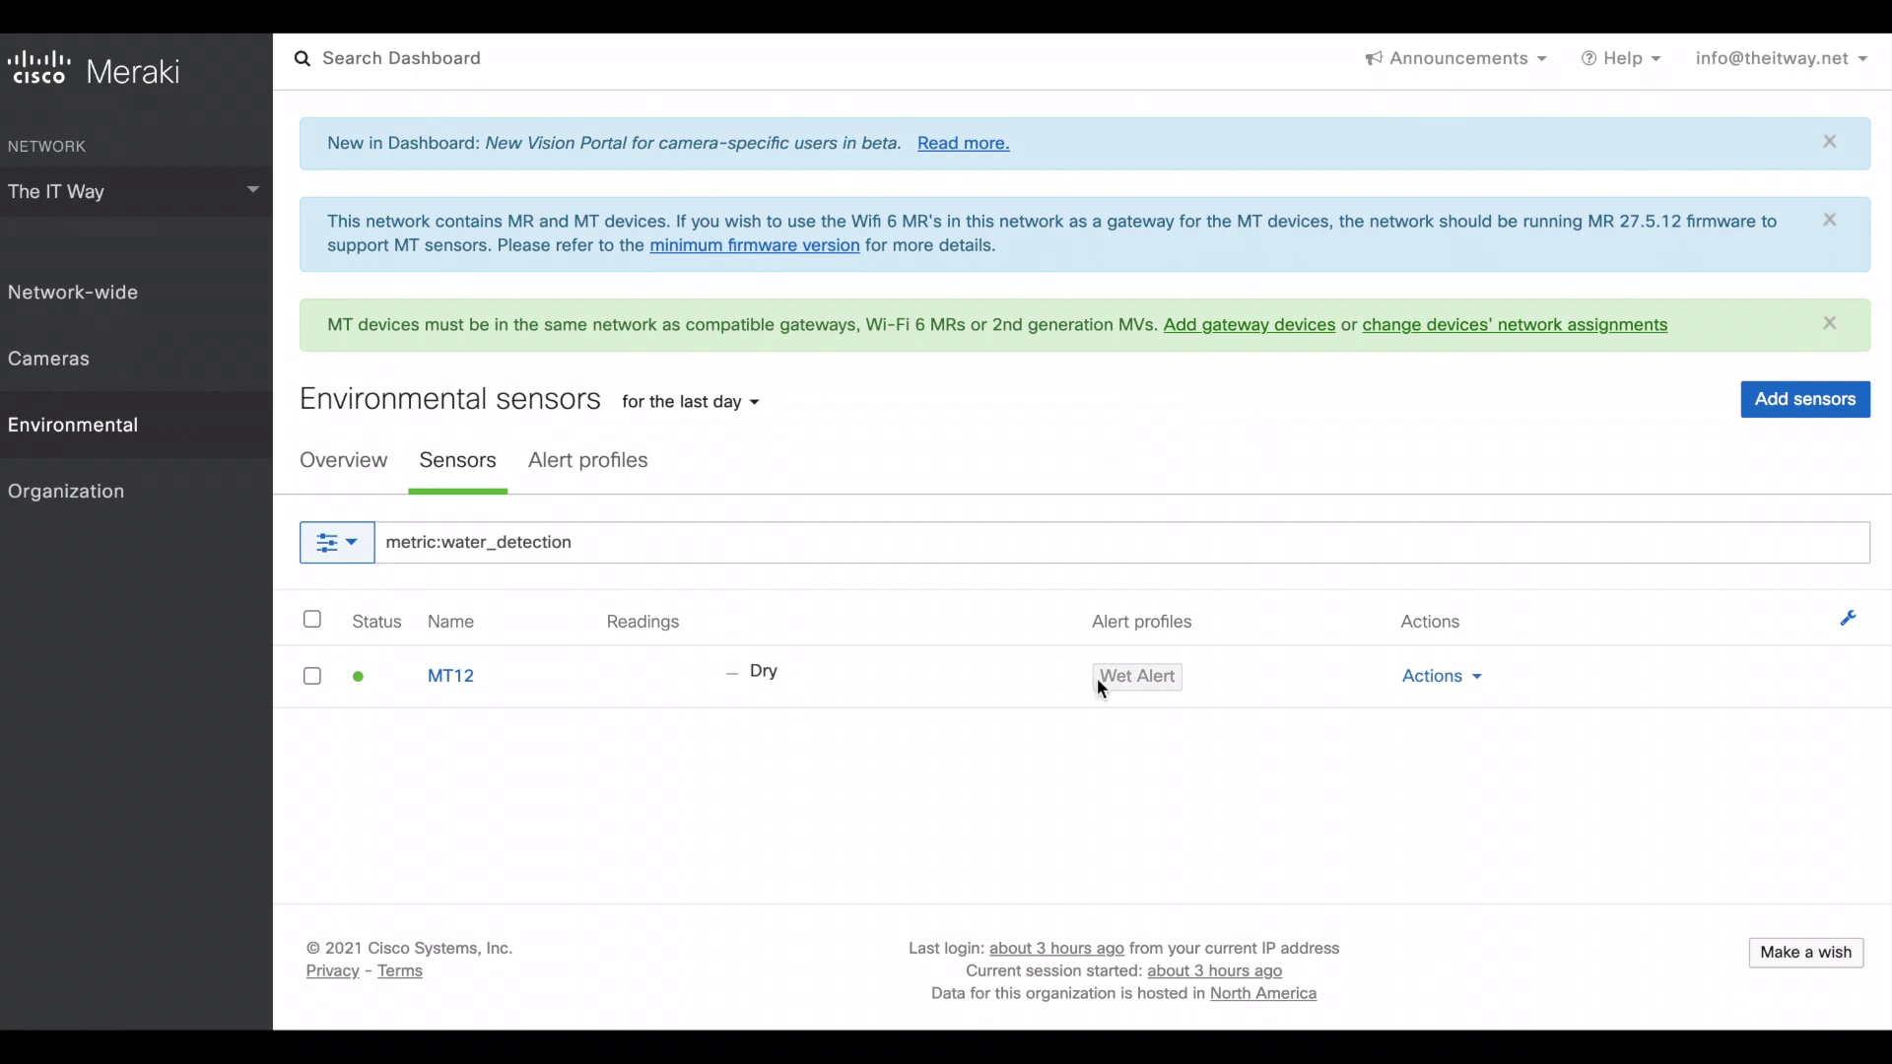
pyautogui.moveTo(1097, 678); pyautogui.dragTo(1171, 678)
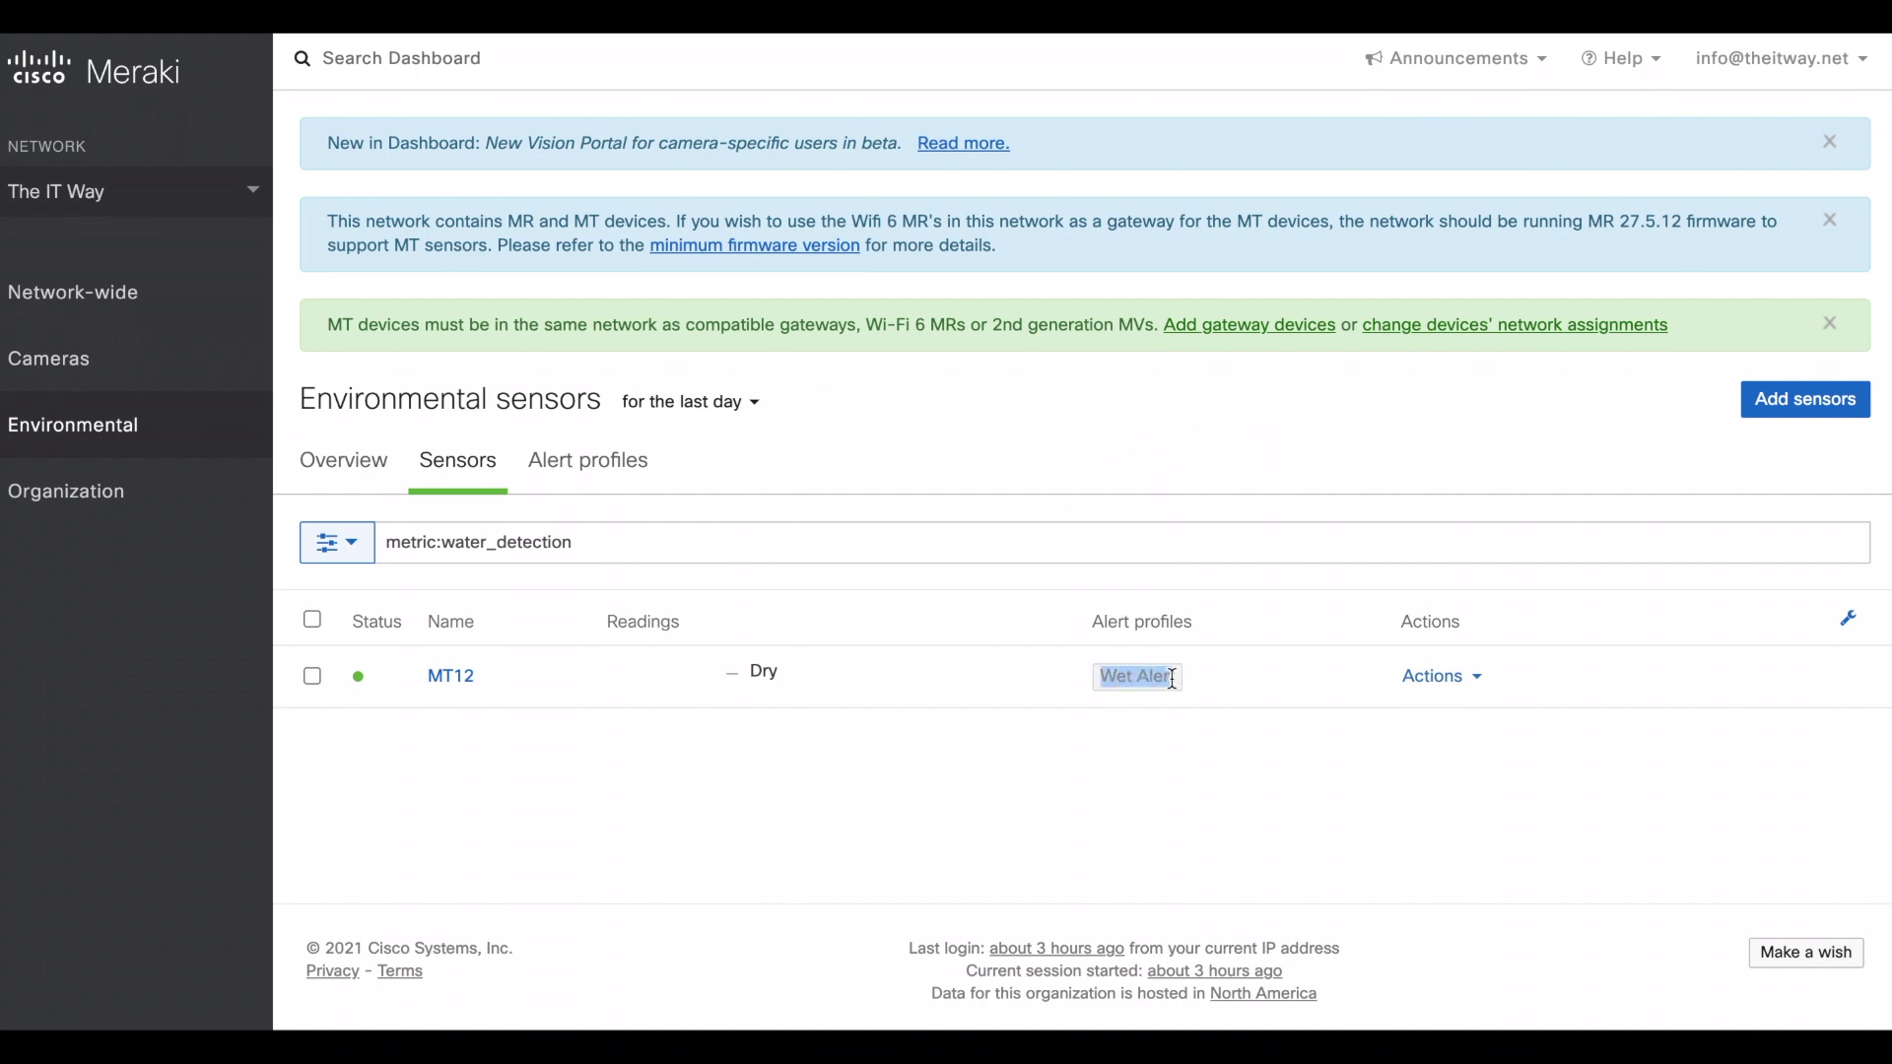
# - Open MT12's Summary page to view its water detection readings chart
pyautogui.click(458, 667)
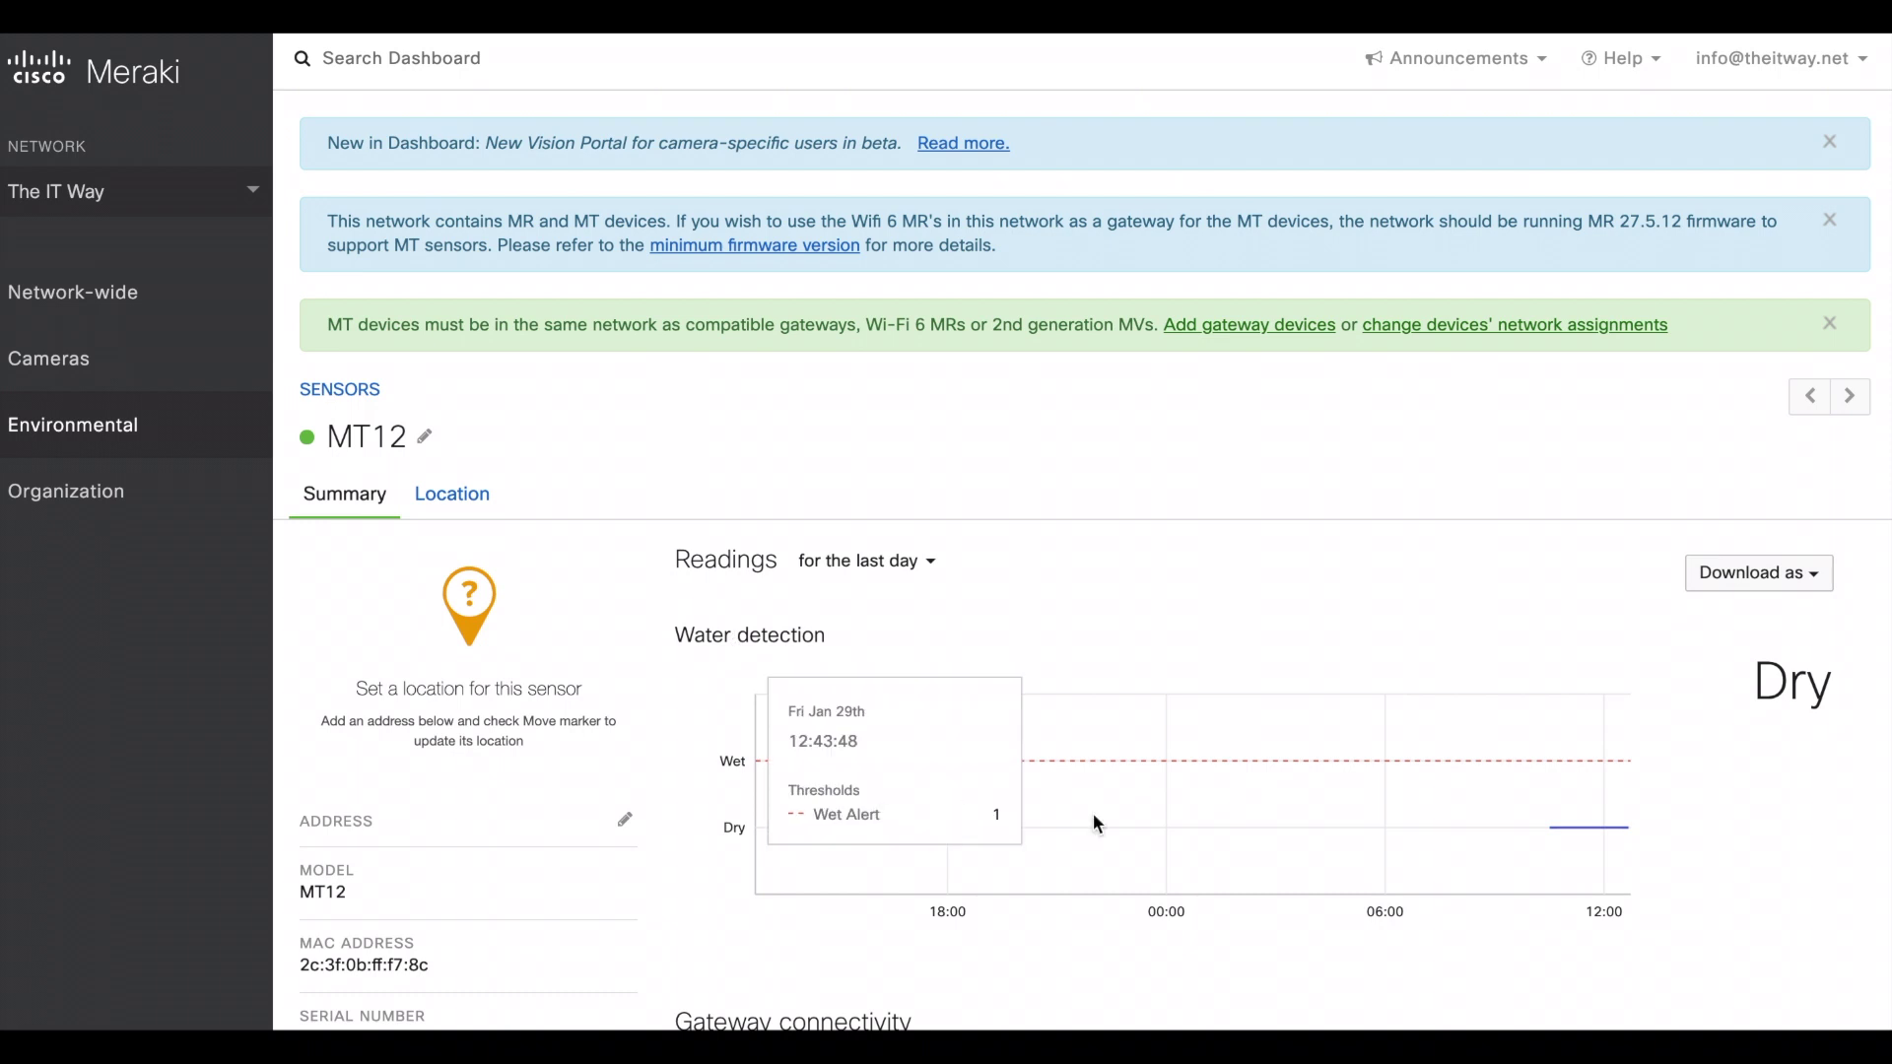